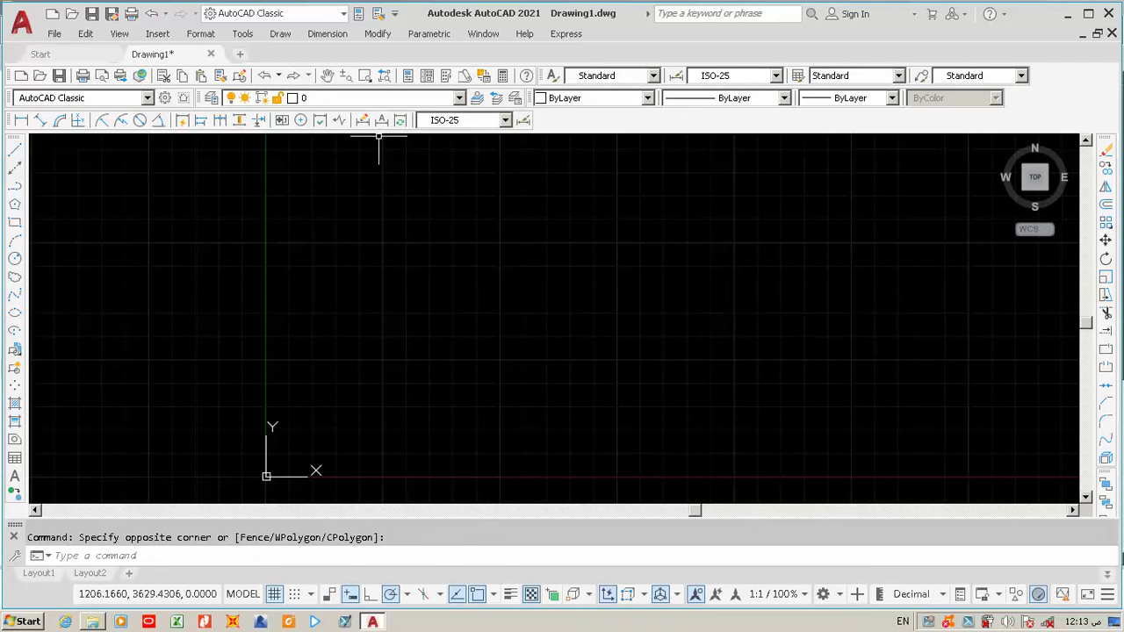
Step: Start the Scale command from the Modify menu, then via SC, cancelling both times
left_click(378, 34)
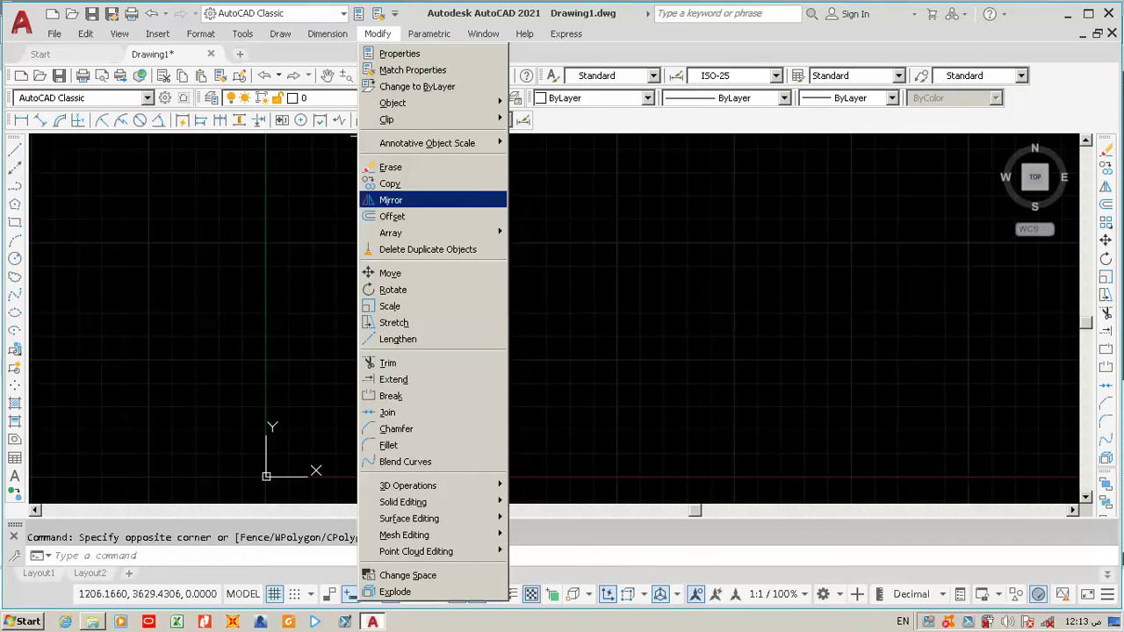
left_click(389, 306)
key("Escape")
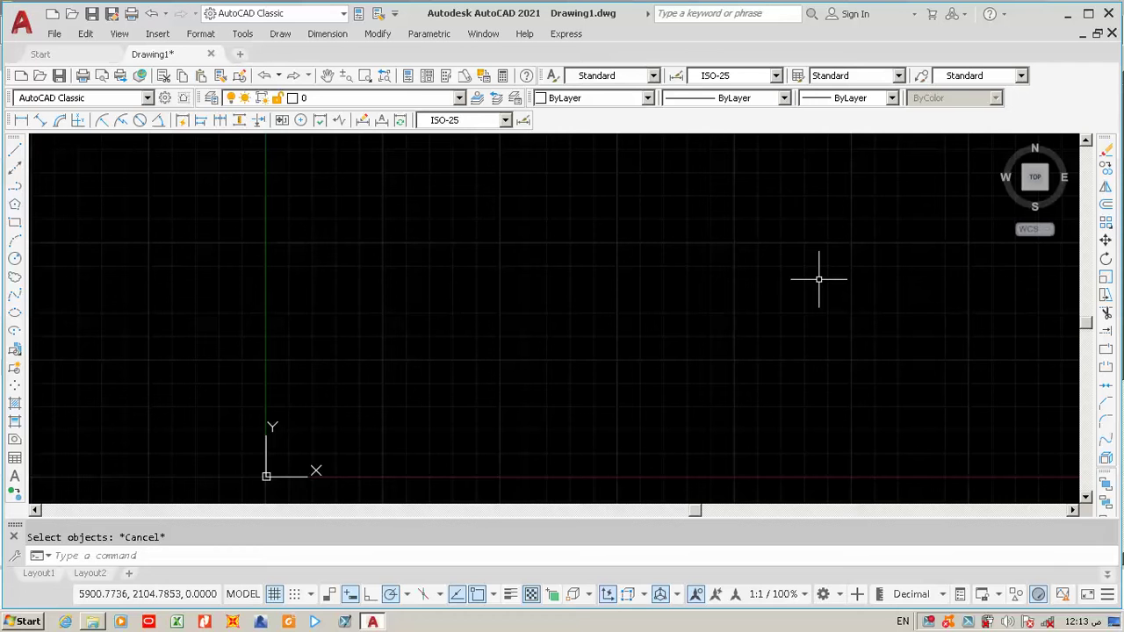
type("SC")
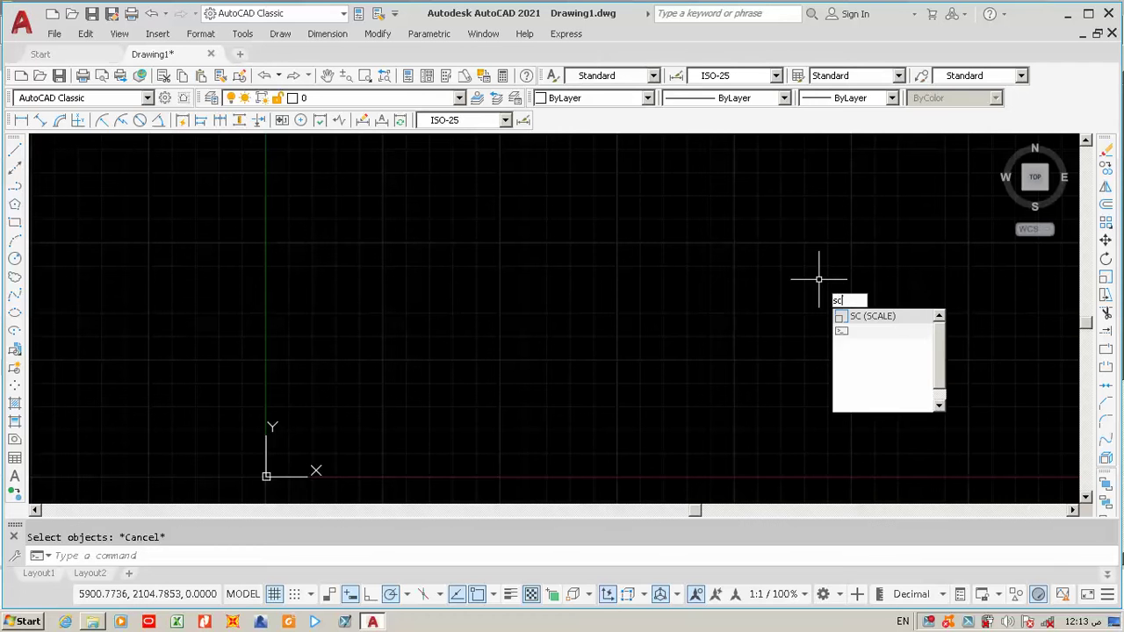
key("Return")
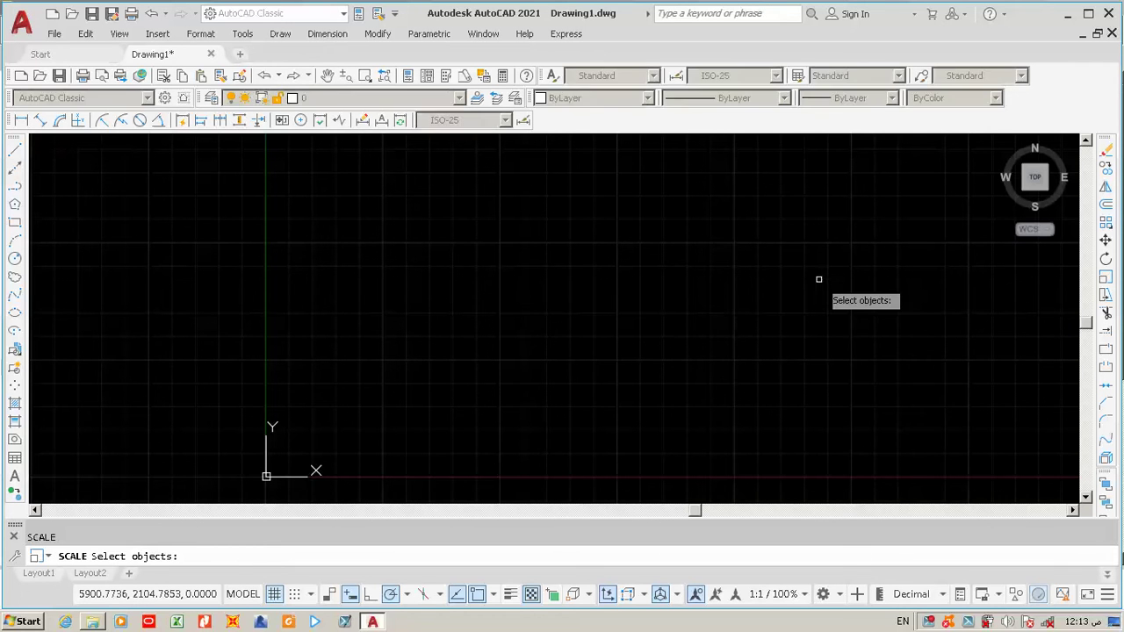
key("Escape")
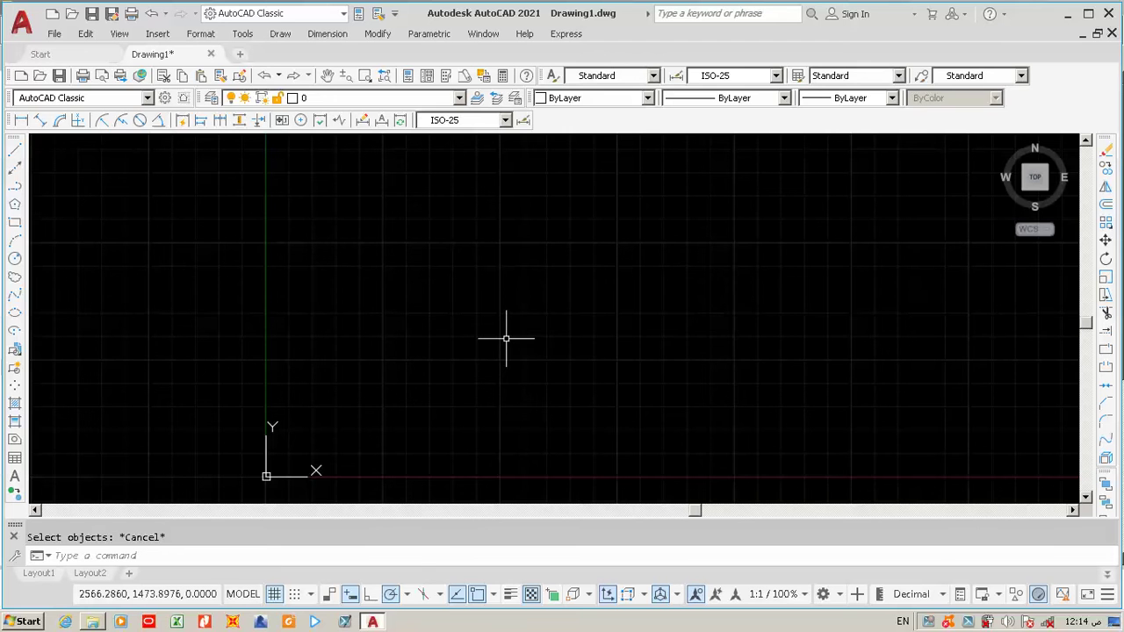
Step: Draw a 3 by 6 rectangle with the REC command
type("rec")
key("Return")
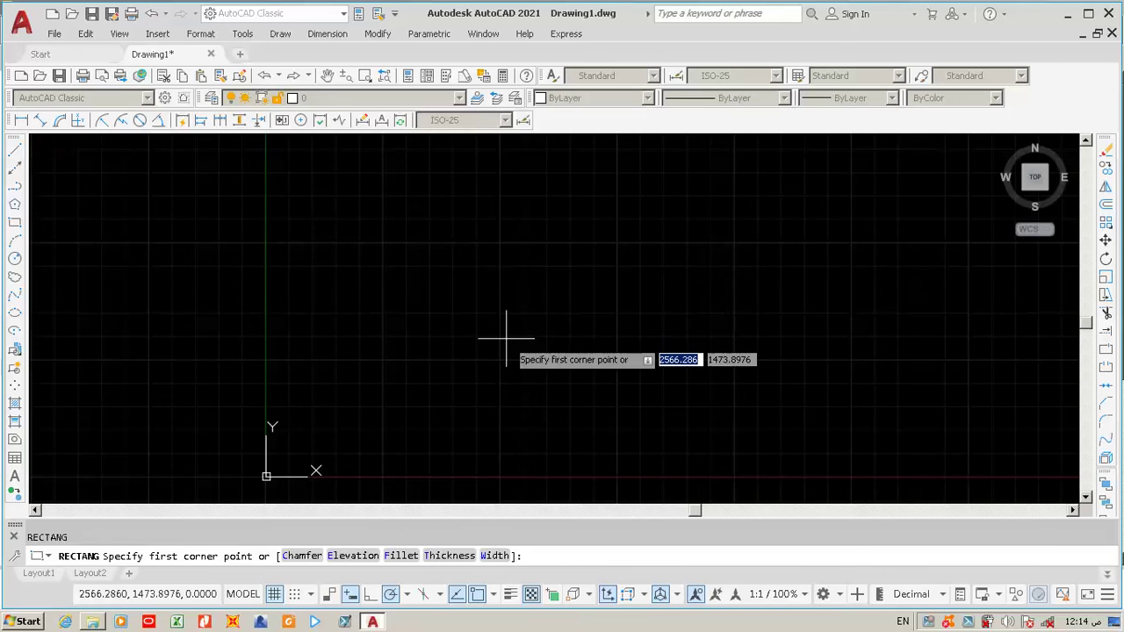
scroll(243, 477, "up", 7)
scroll(494, 389, "up", 2)
scroll(395, 399, "up", 6)
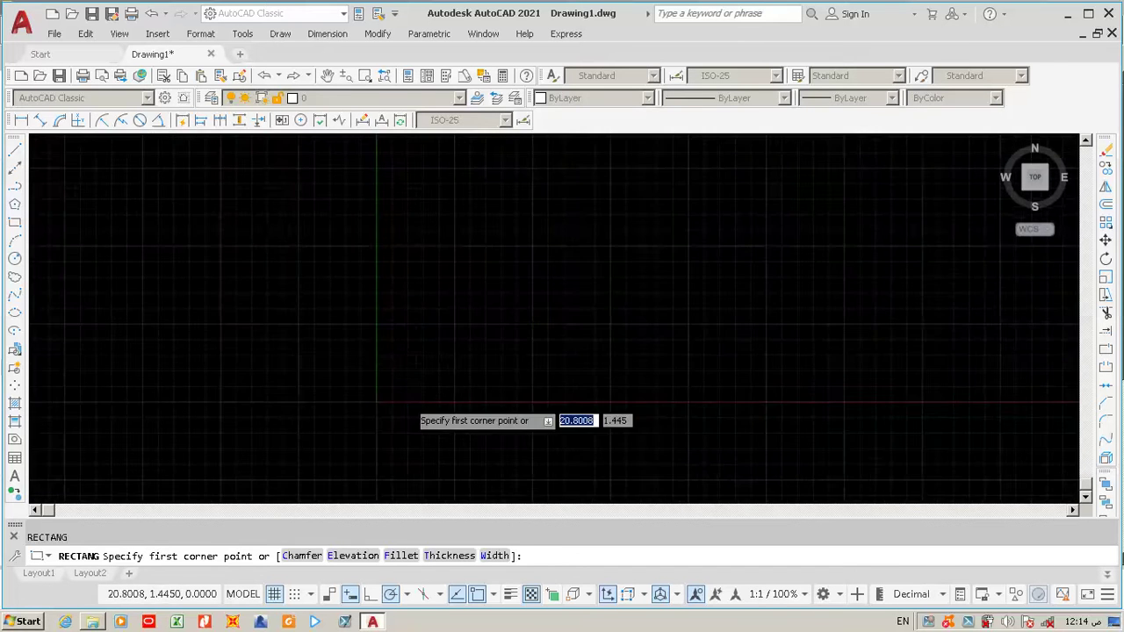
scroll(398, 373, "up", 5)
left_click(431, 330)
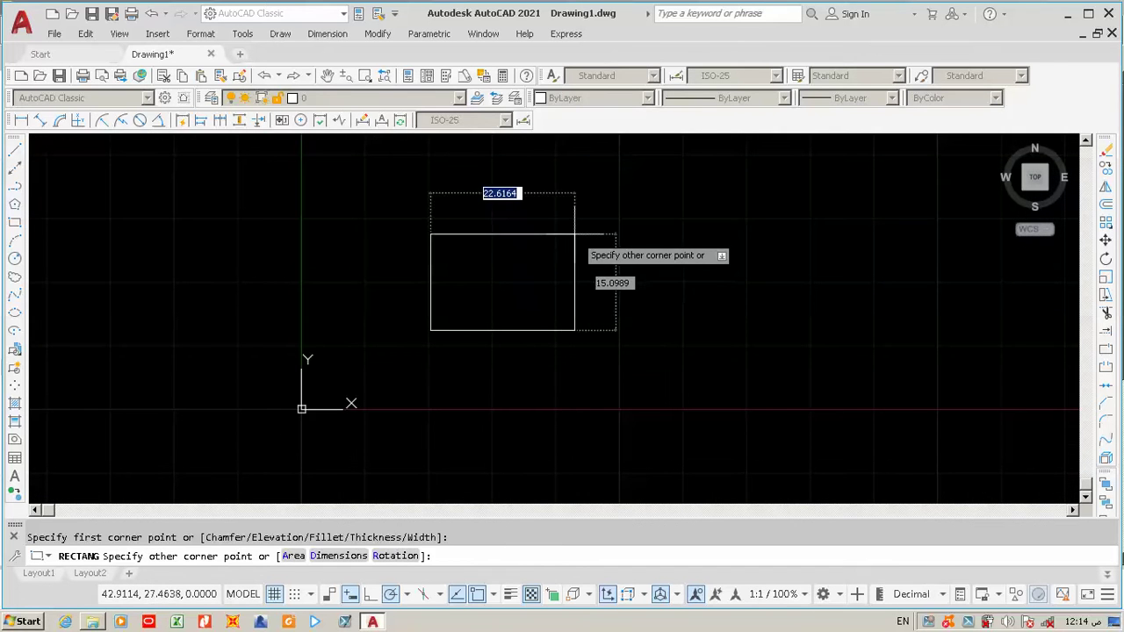
middle_click(573, 233)
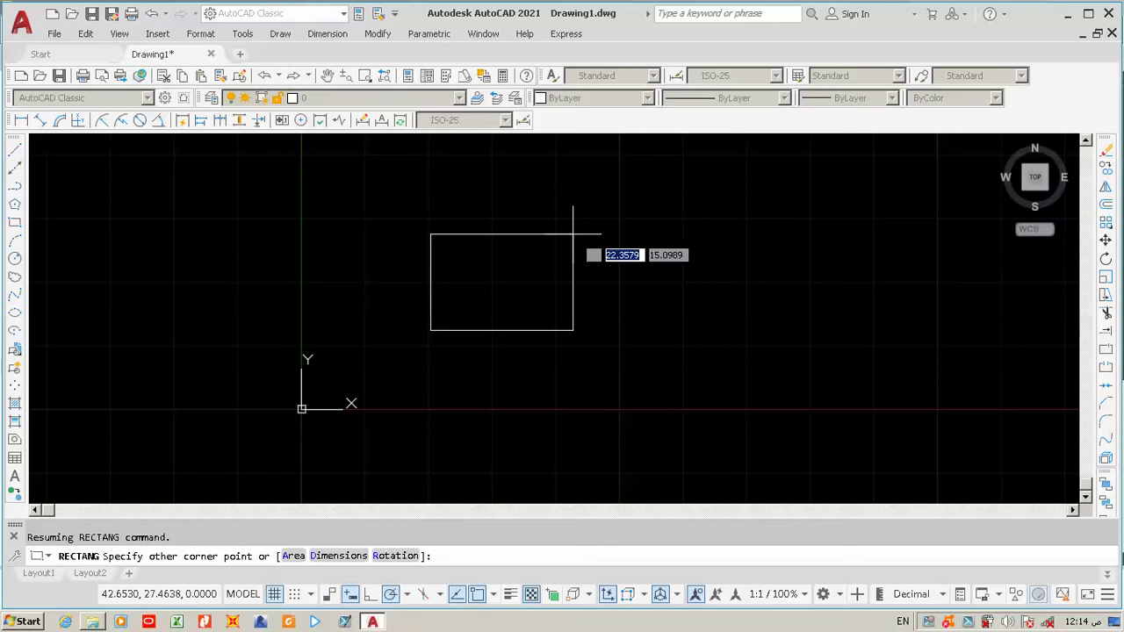
type("3")
key("Tab")
type("6")
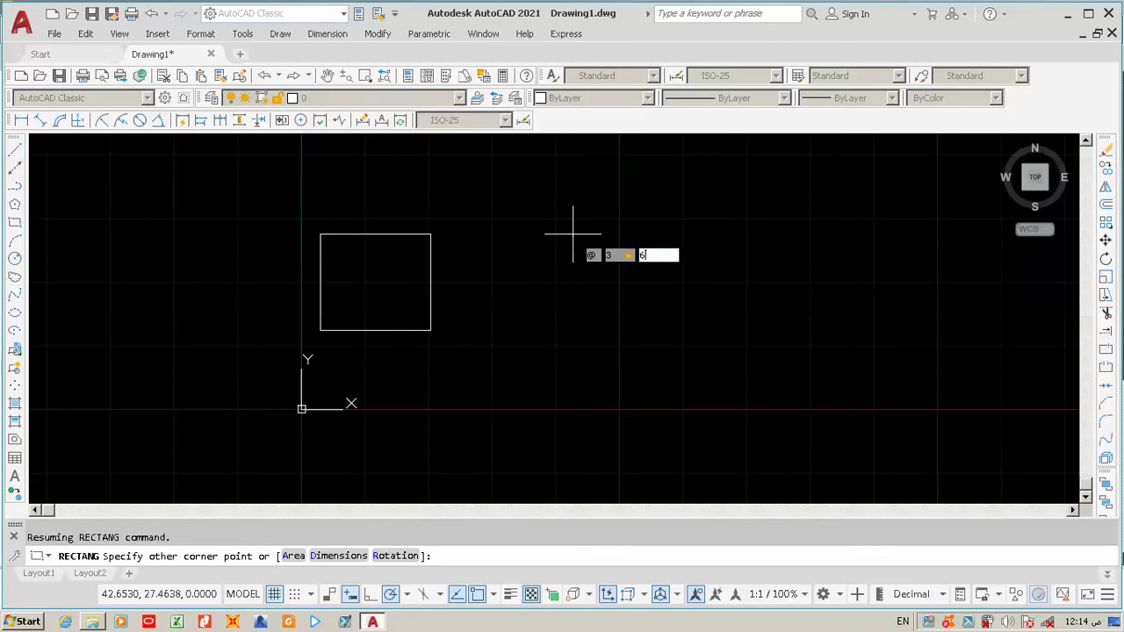
key("Return")
Step: Scale the 3 by 6 rectangle up by a factor of 2
scroll(443, 306, "up", 4)
scroll(440, 309, "up", 2)
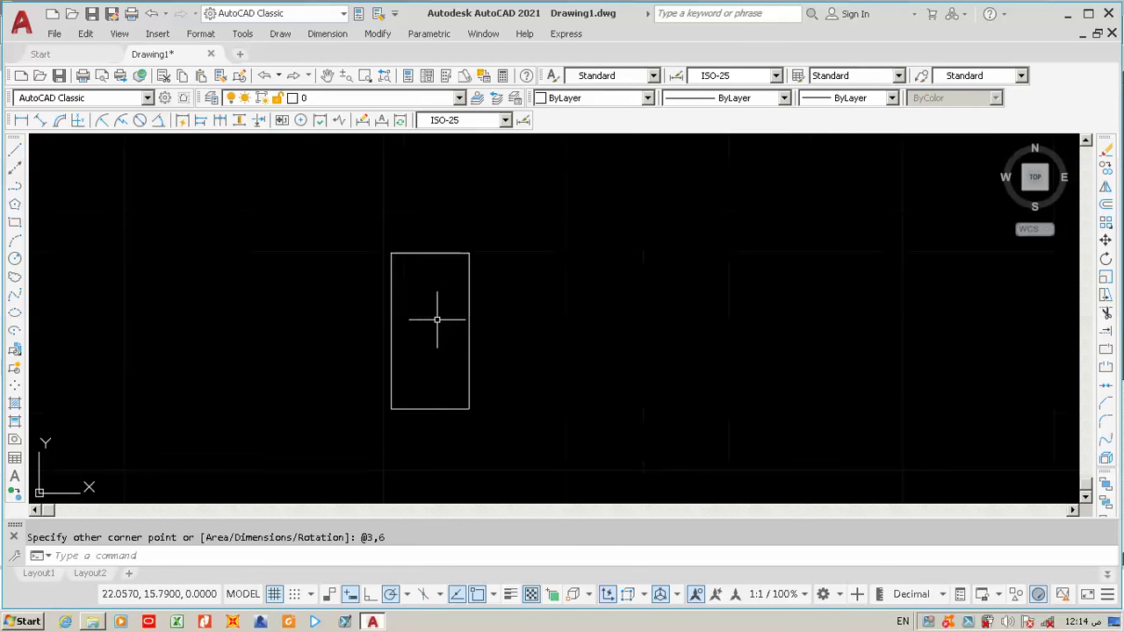
scroll(291, 311, "down", 2)
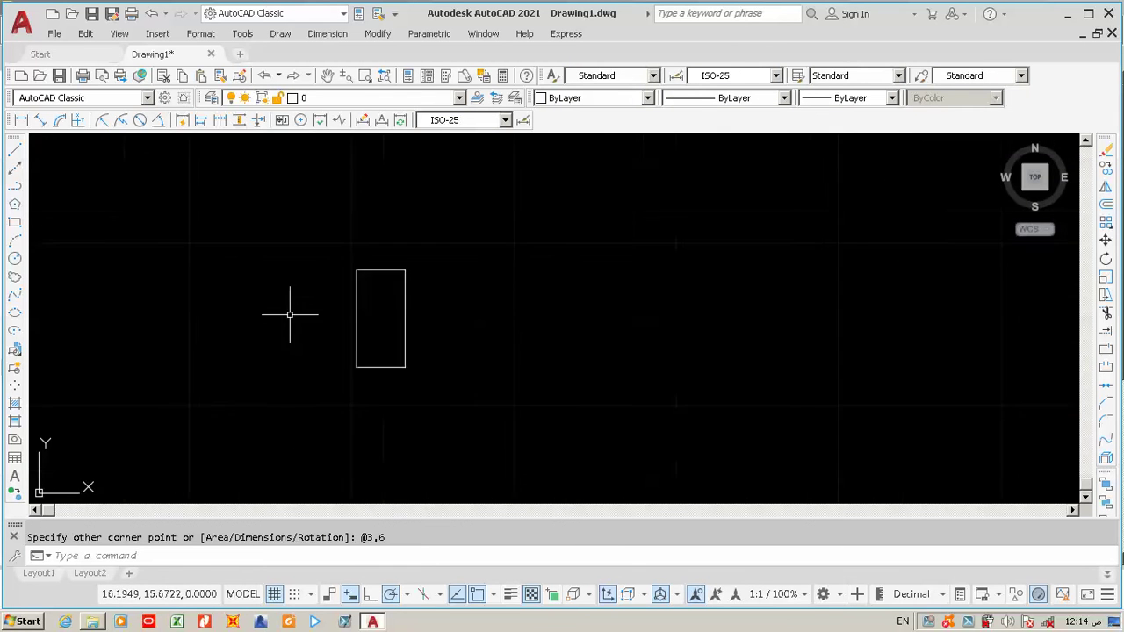
scroll(298, 308, "down", 2)
type("ec")
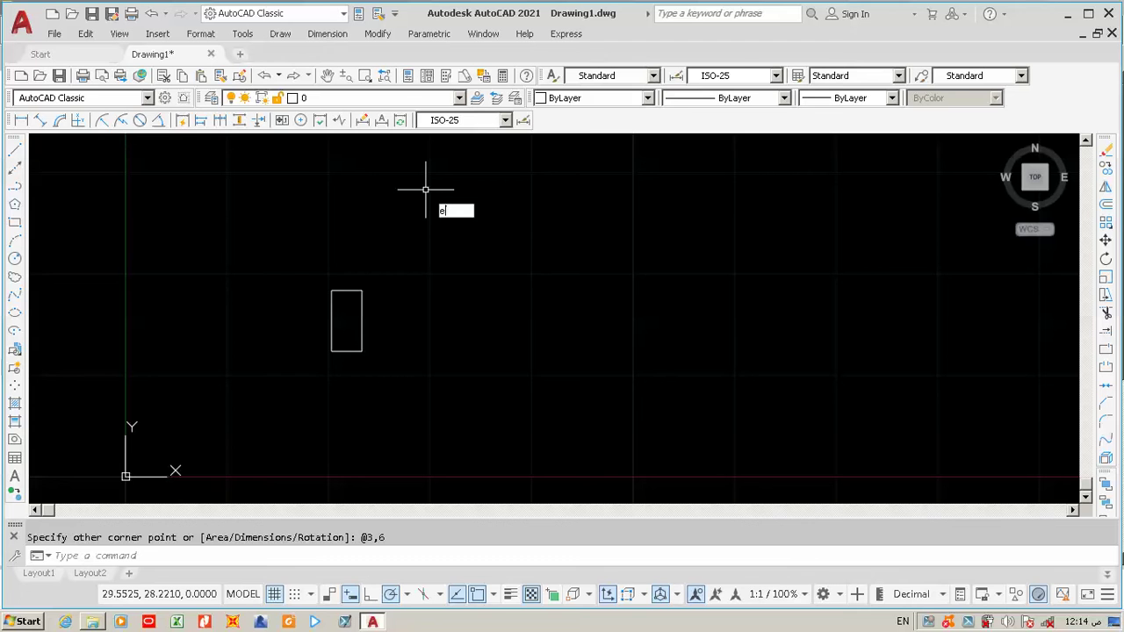
key("Return")
key("Escape")
type("sc")
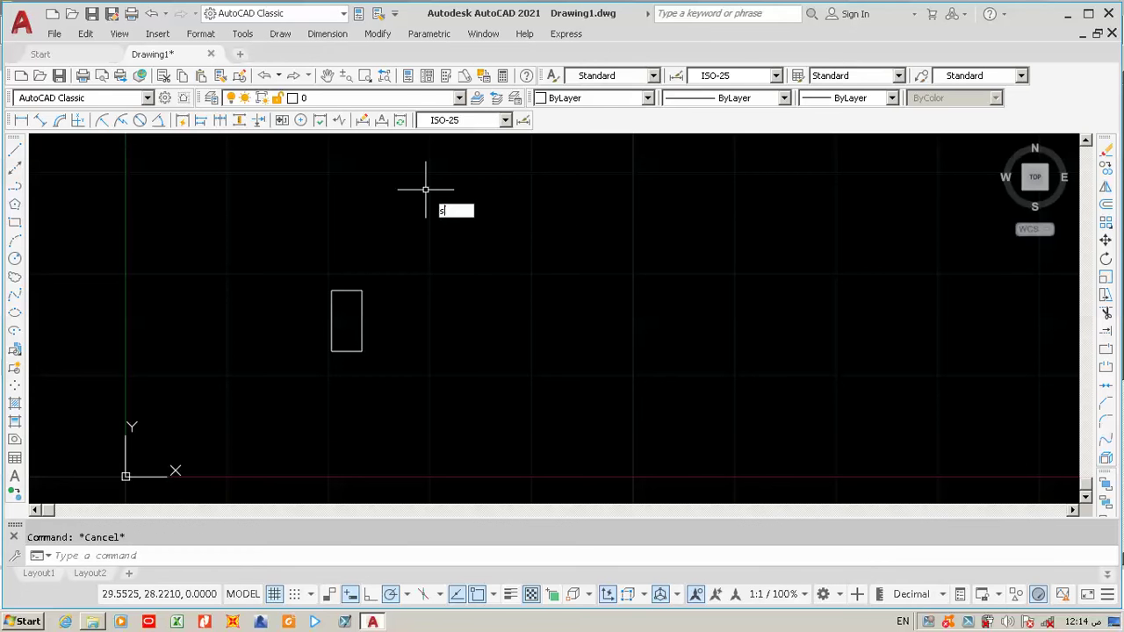
key("Return")
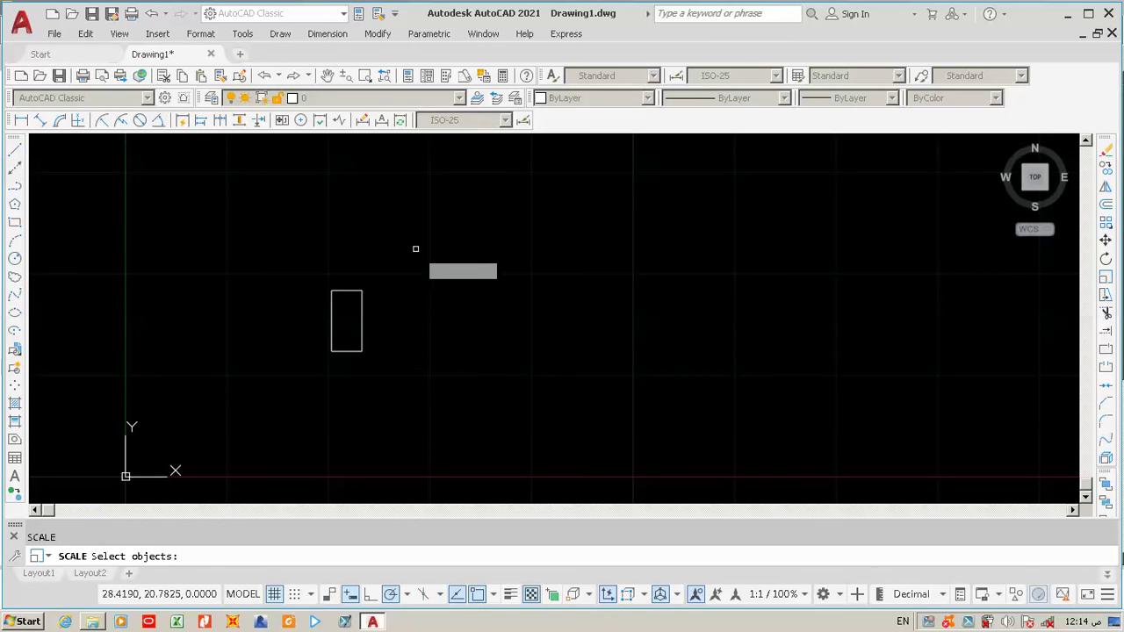
left_click(414, 234)
left_click(269, 388)
key("Return")
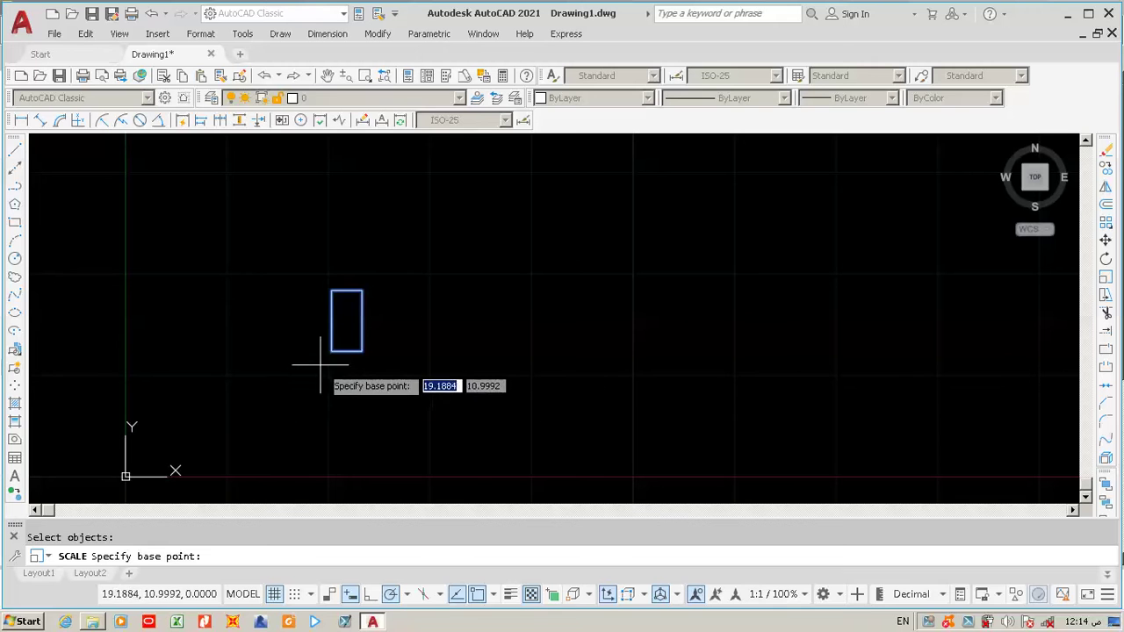
left_click(254, 409)
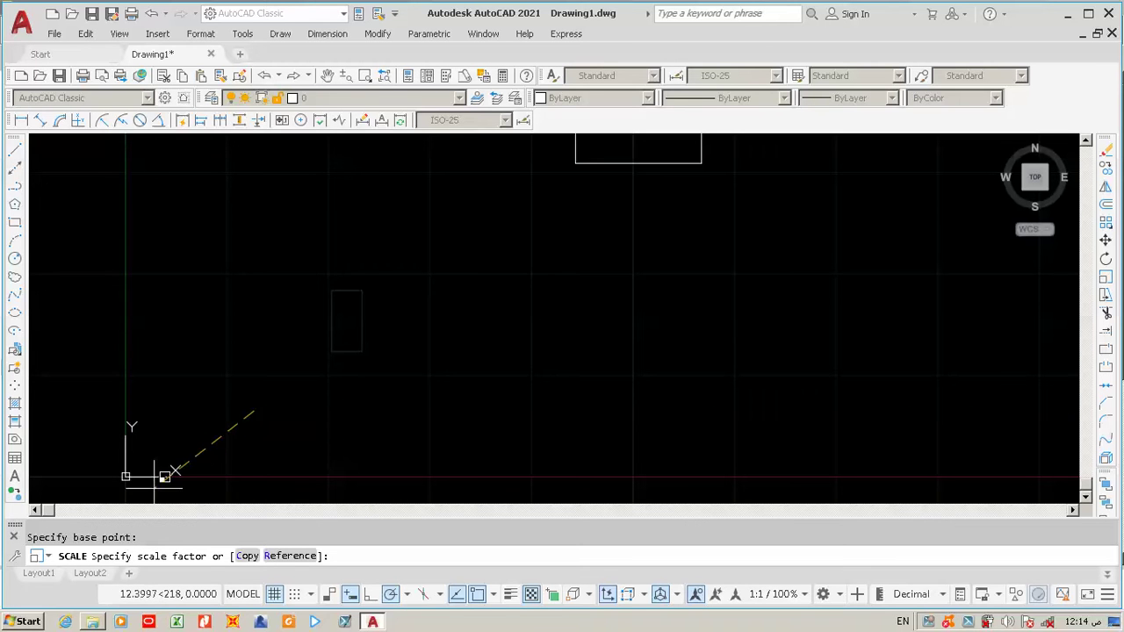
type("2")
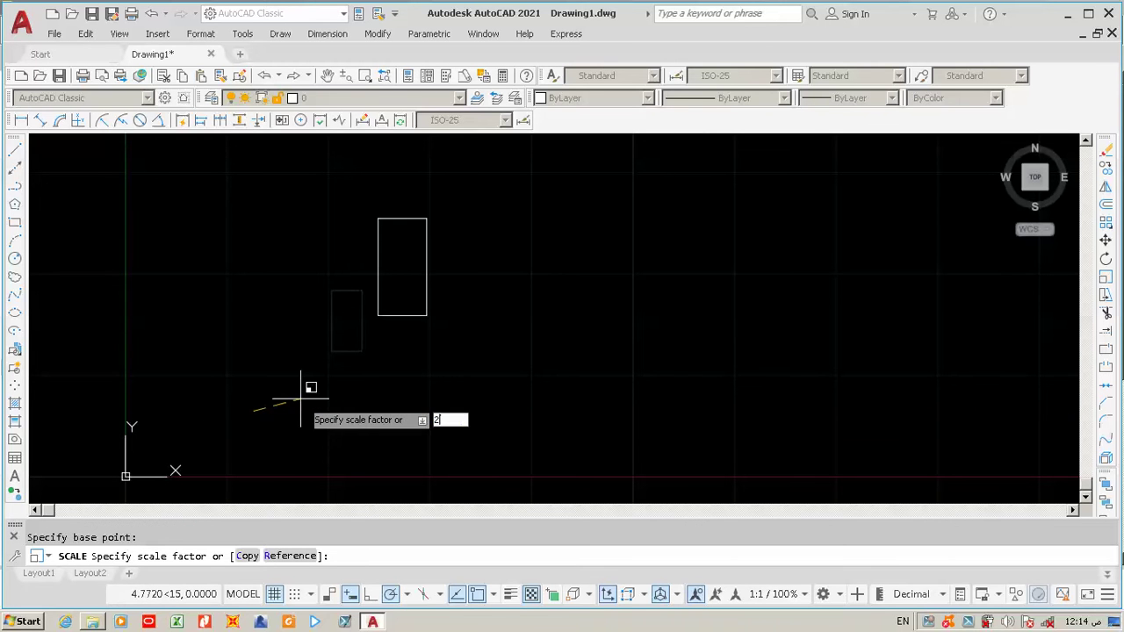
key("Return")
scroll(291, 405, "down", 2)
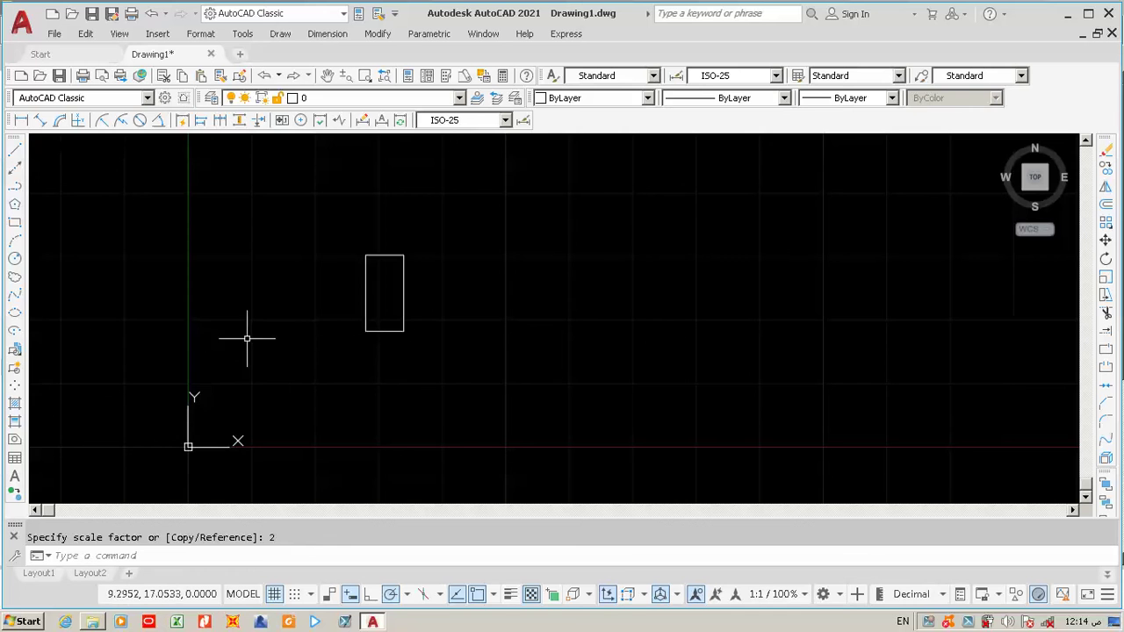
scroll(377, 258, "up", 2)
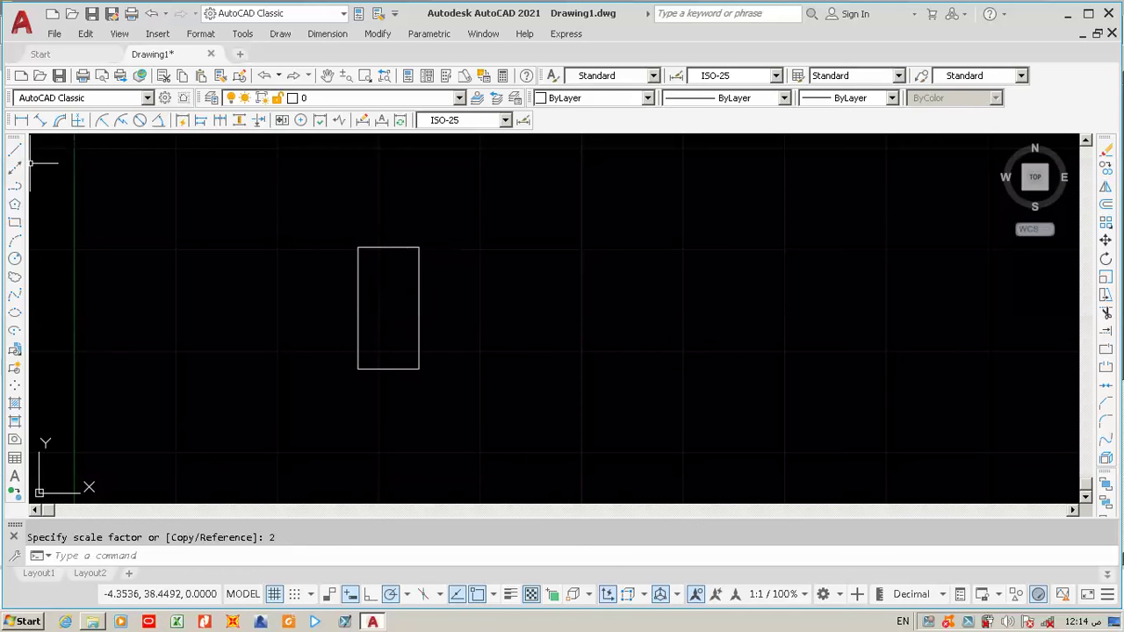
left_click(21, 121)
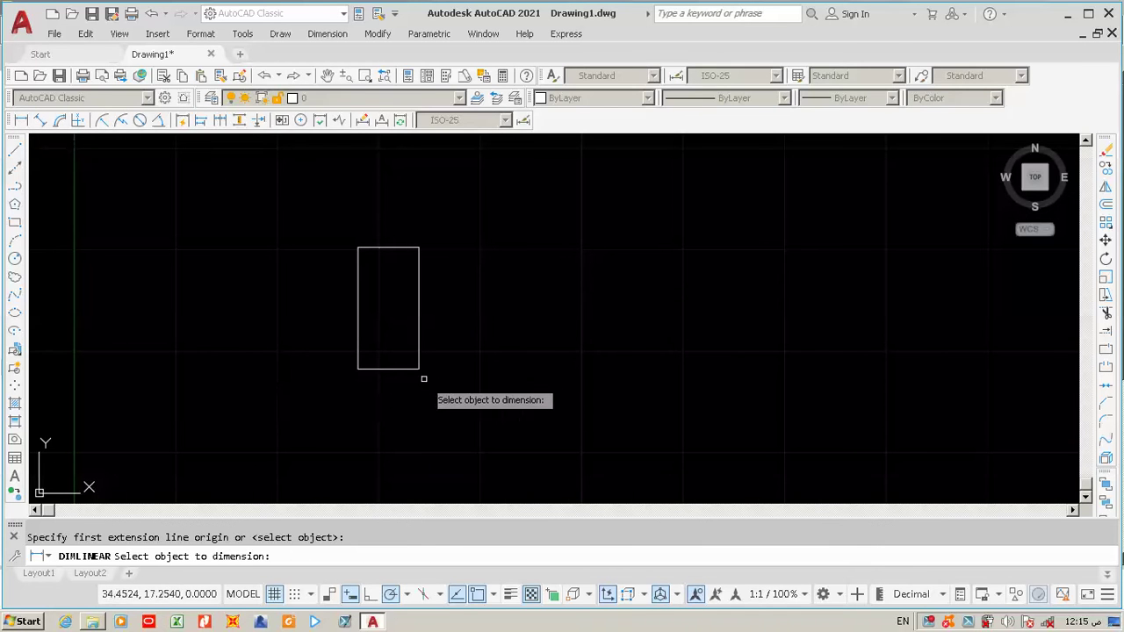
left_click(388, 369)
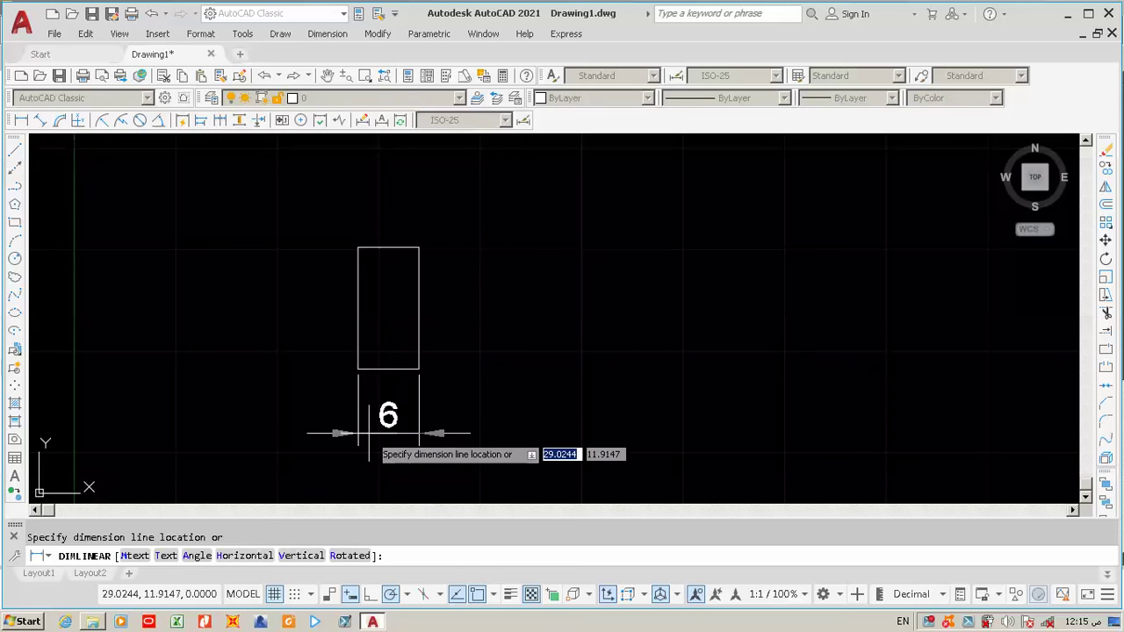
left_click(369, 433)
key("Return")
key("Return")
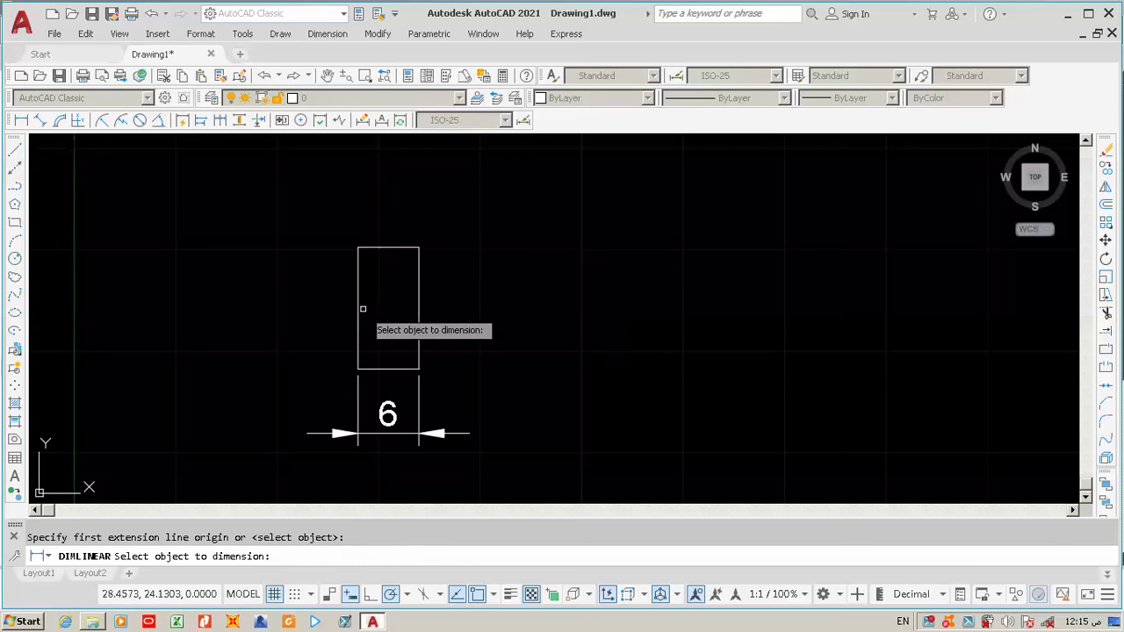
left_click(359, 306)
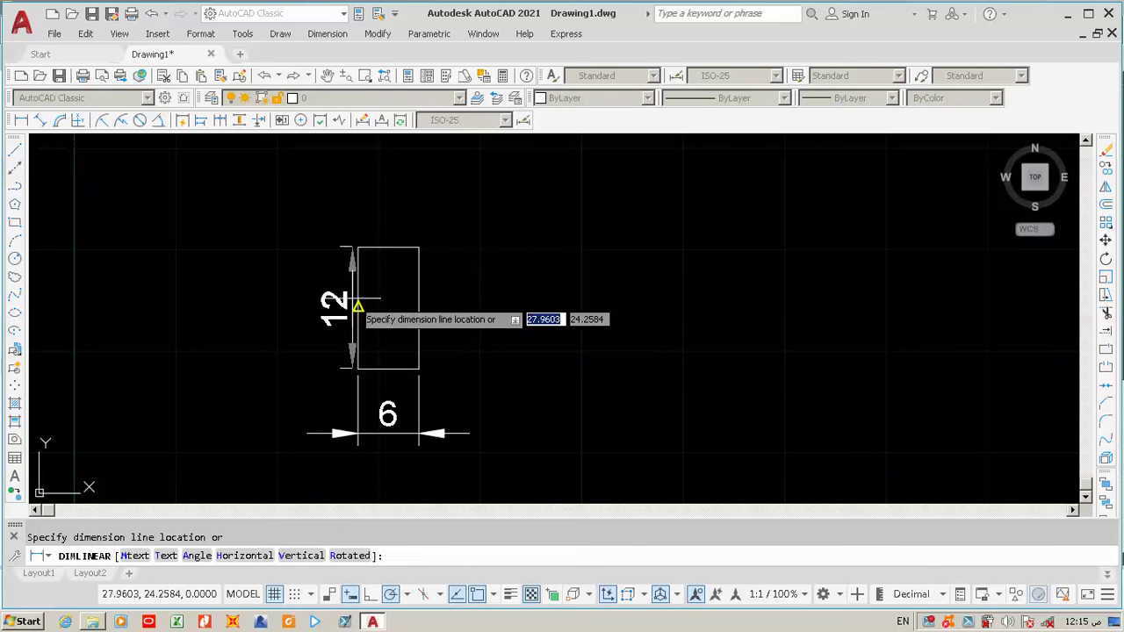
left_click(219, 306)
scroll(189, 305, "down", 1)
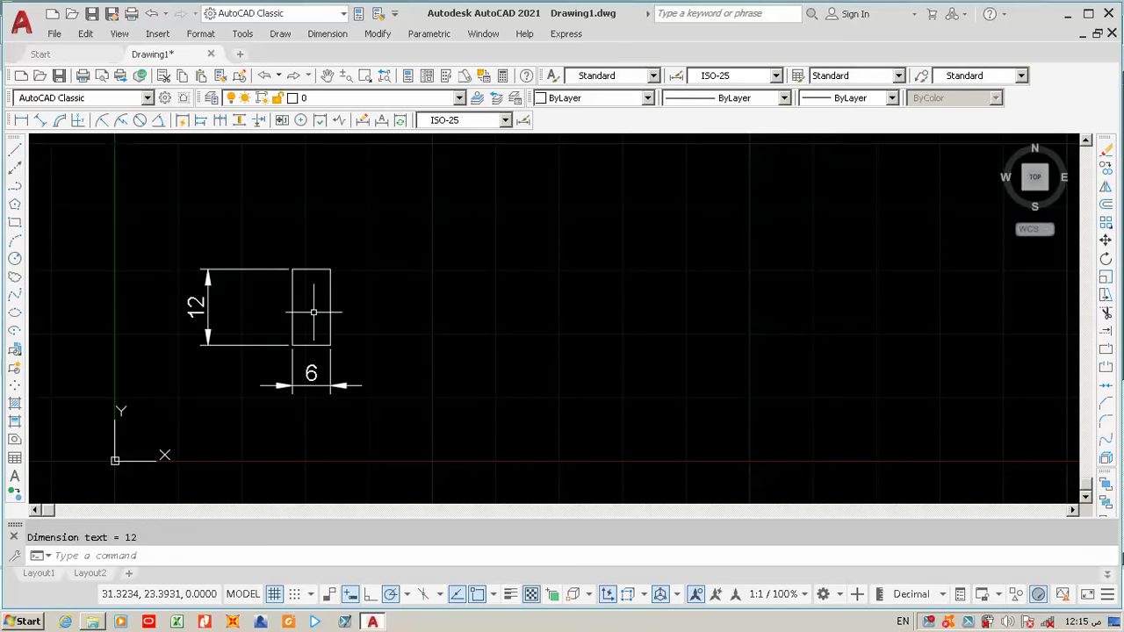
left_click(368, 403)
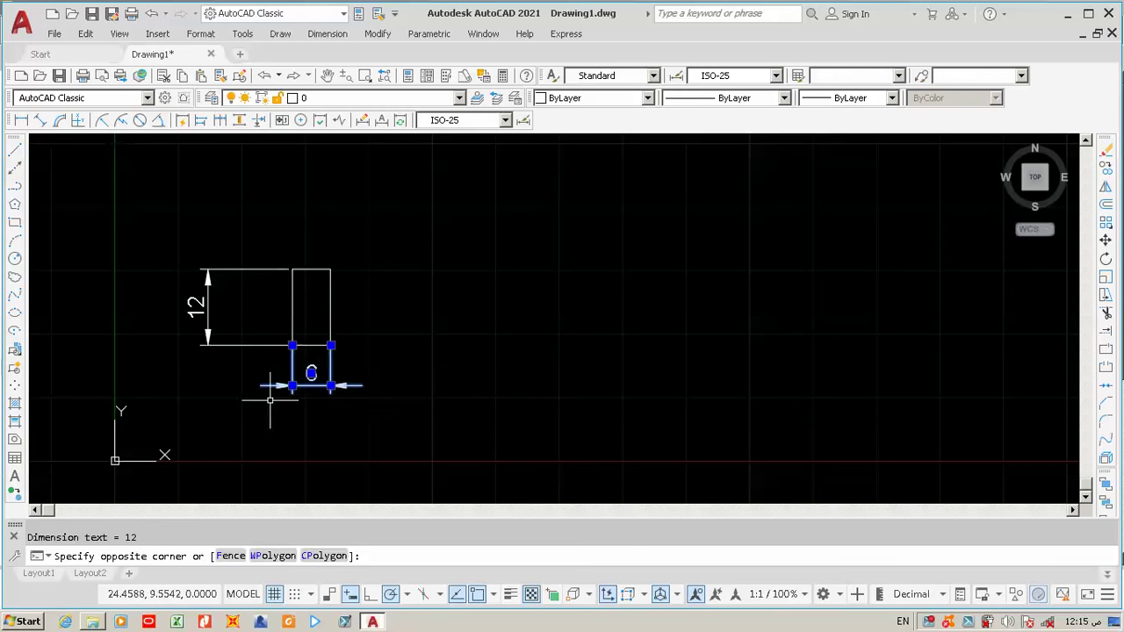
left_click(226, 259)
Step: Delete the selected dimensions and the remaining rectangle
key("Delete")
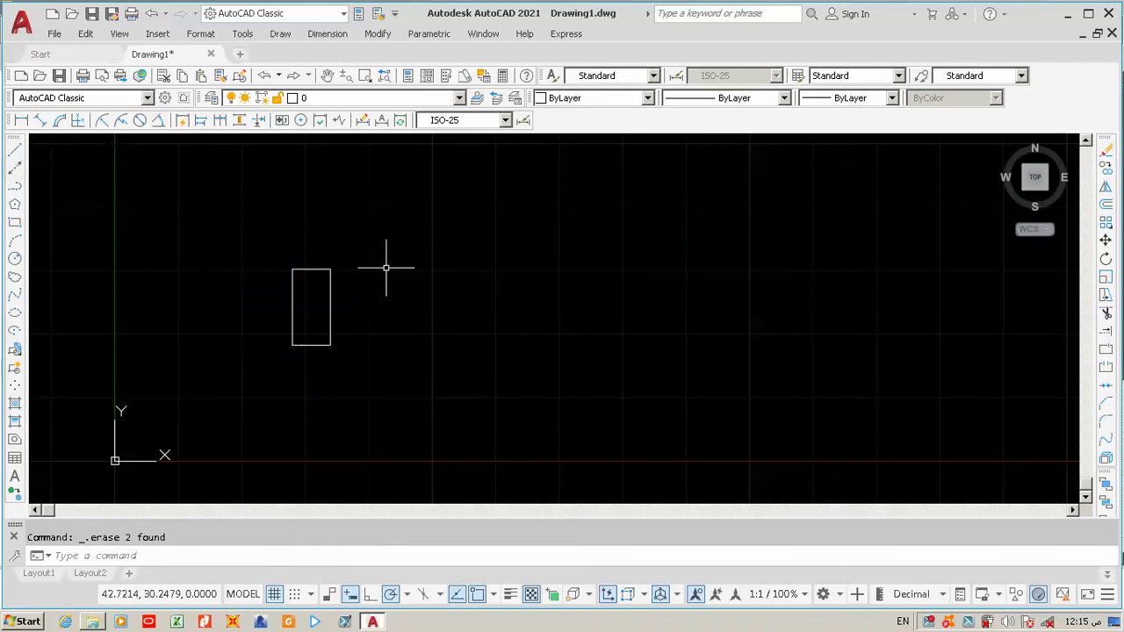
left_click(389, 264)
left_click(258, 369)
key("Delete")
Step: Draw a new 3 by 5 rectangle
type("rec")
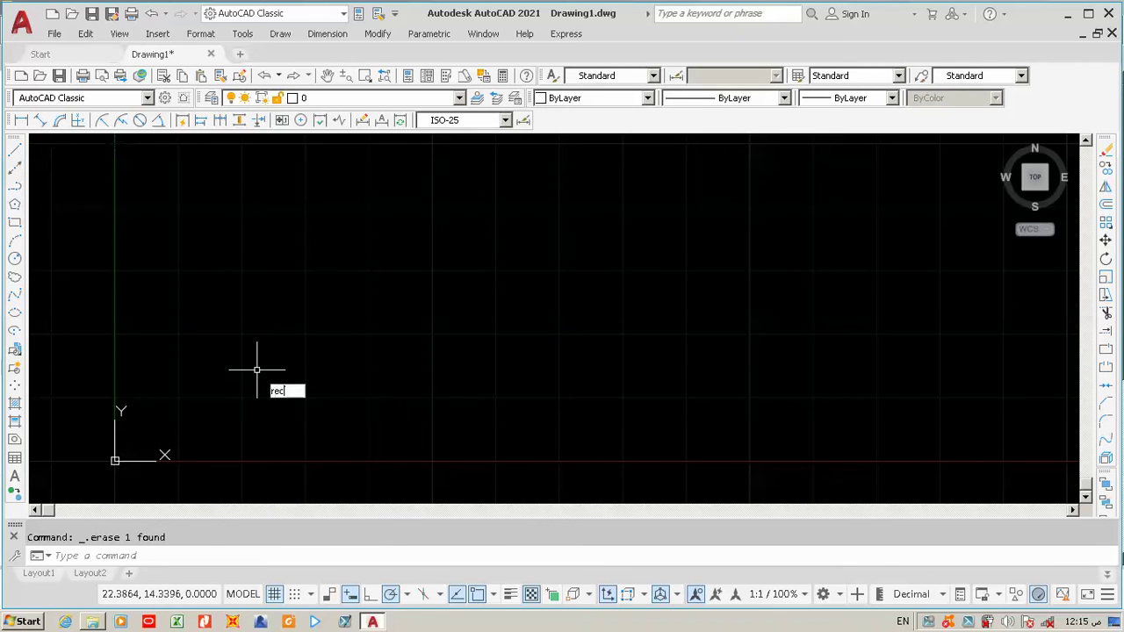
key("Return")
left_click(252, 369)
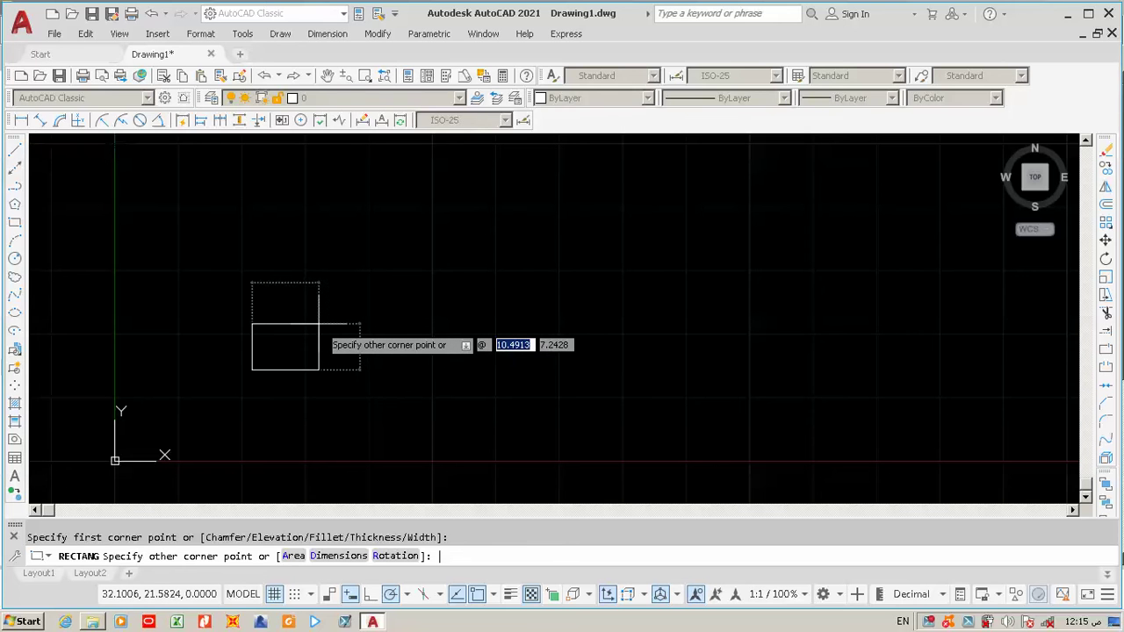
type("3")
key("Tab")
type("5")
key("Return")
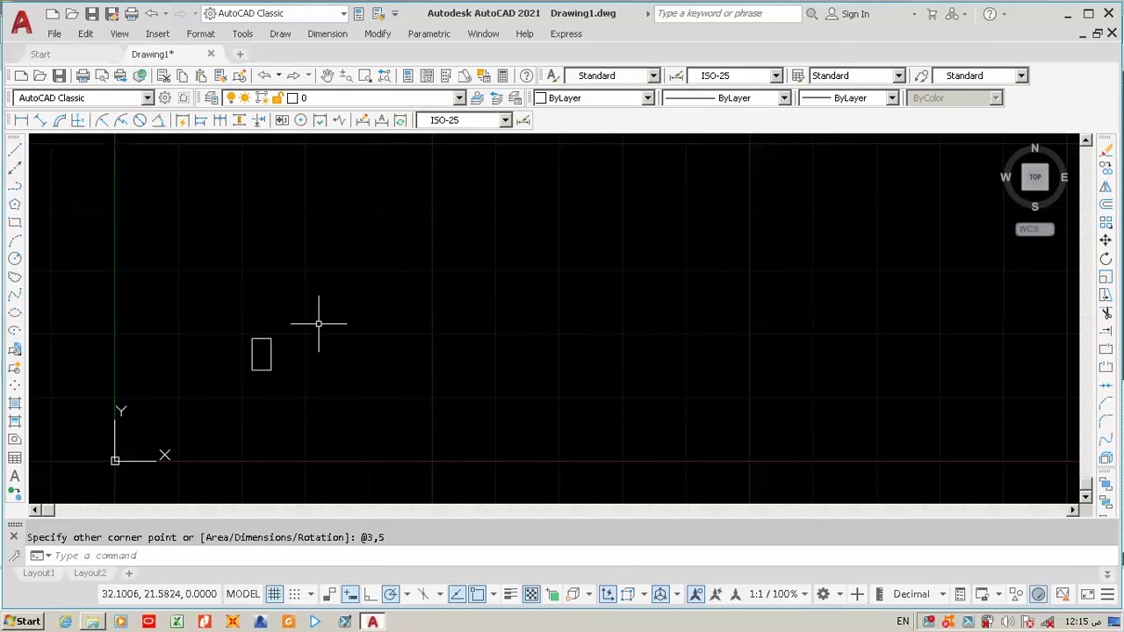
Step: Cancel an accidental circle and delete the stray leftover object
left_click(316, 286)
left_click(241, 371)
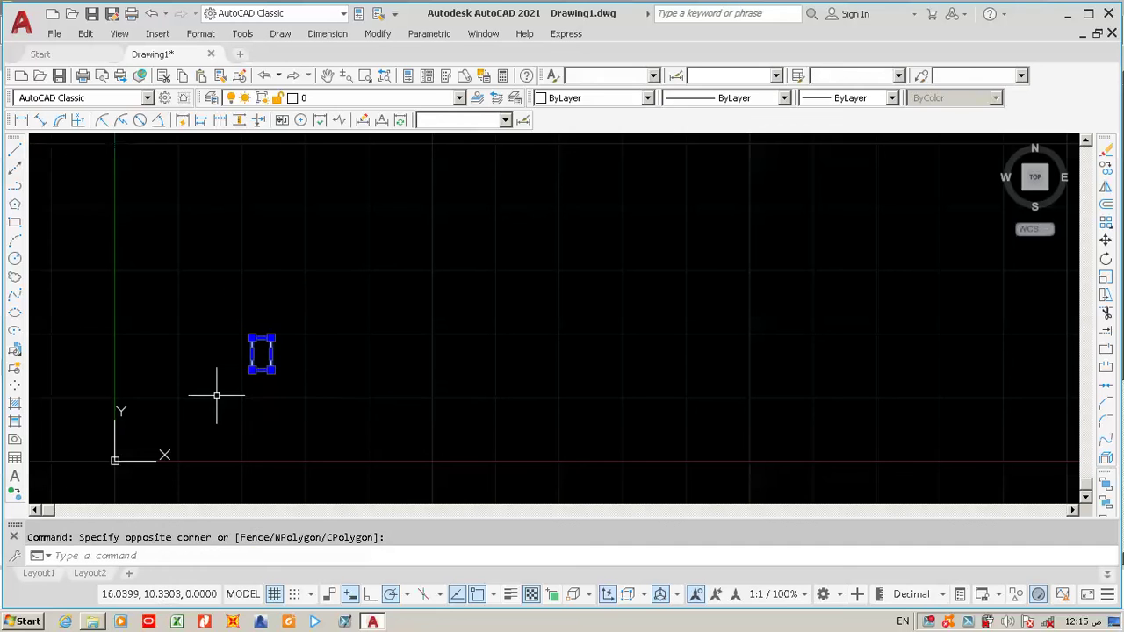
type("c")
key("Return")
left_click(216, 395)
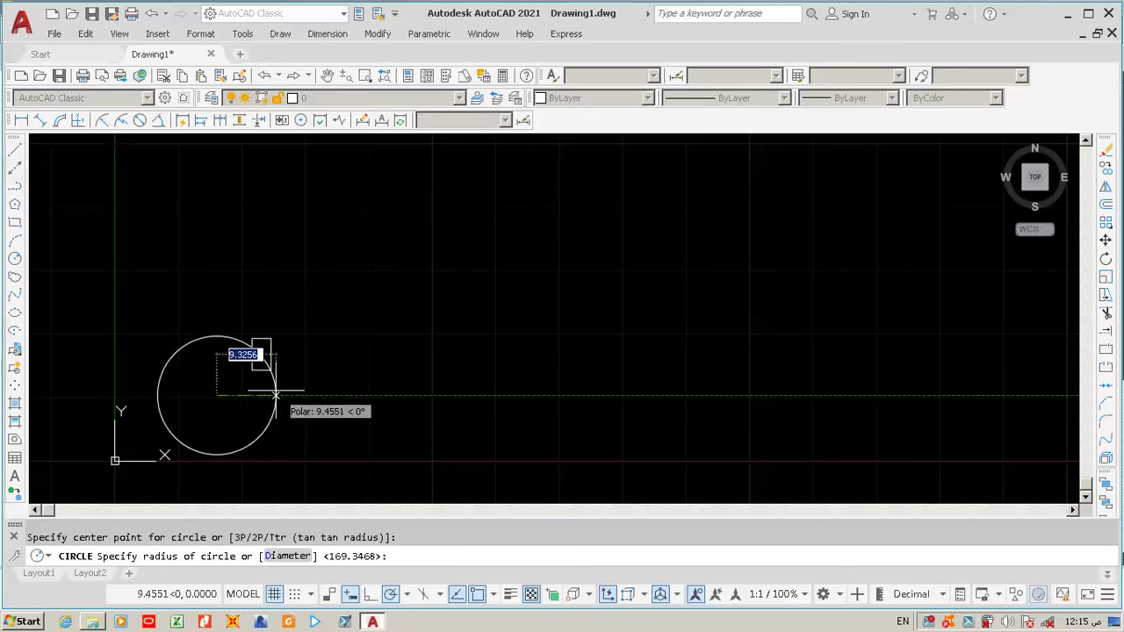
key("Escape")
left_click(219, 391)
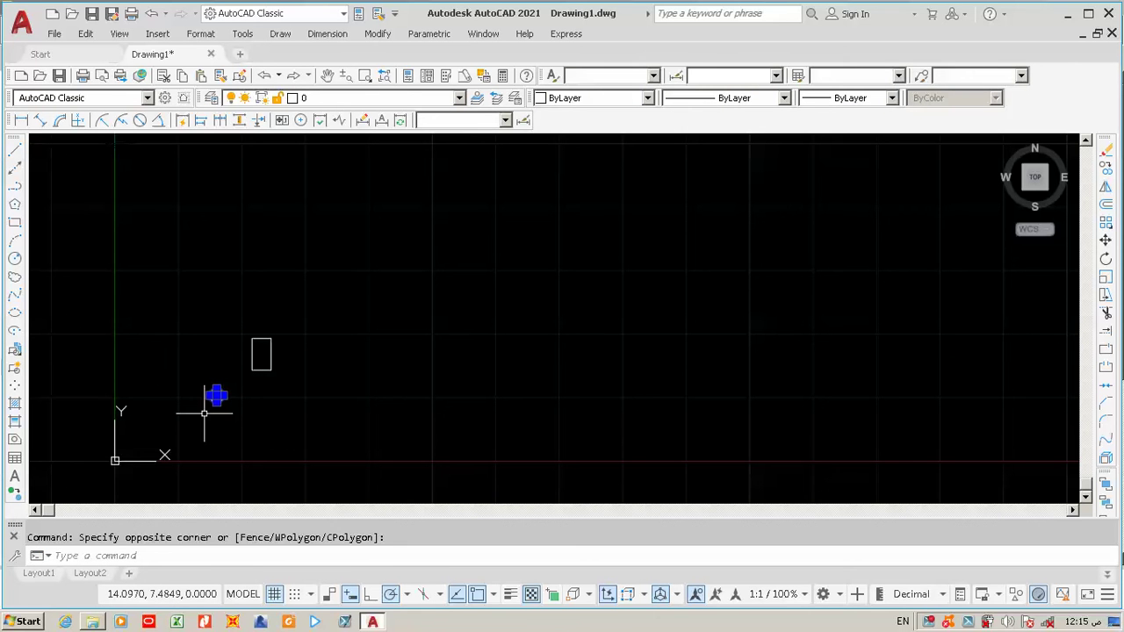
left_click(204, 413)
key("Delete")
Step: Copy the 3 by 5 rectangle to the right of the original
type("co")
key("Return")
left_click(326, 287)
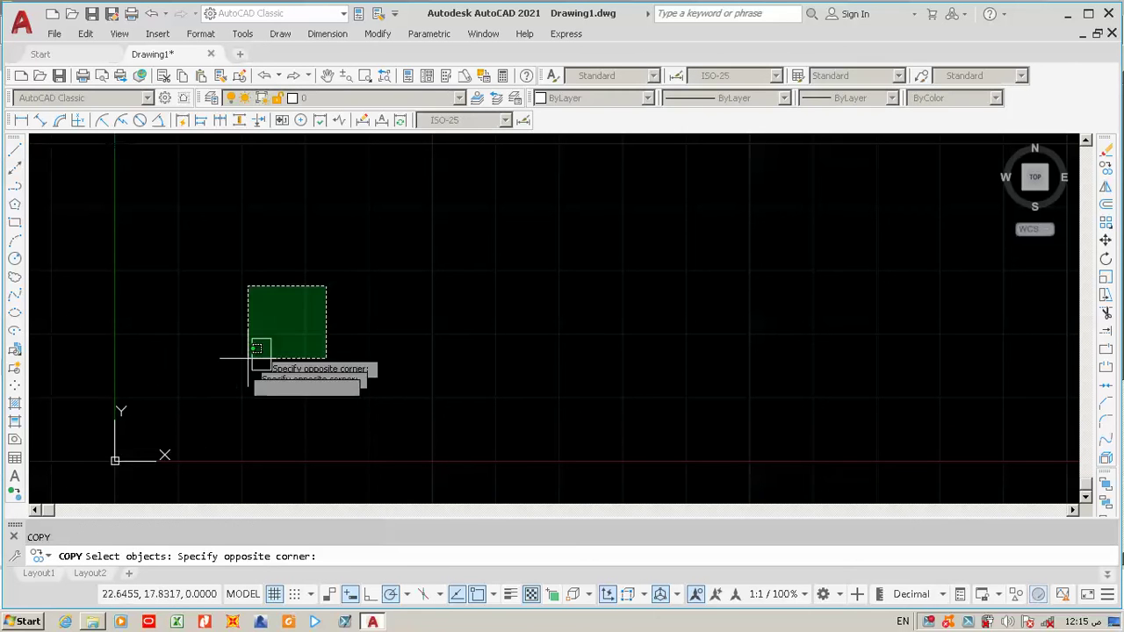
left_click(247, 359)
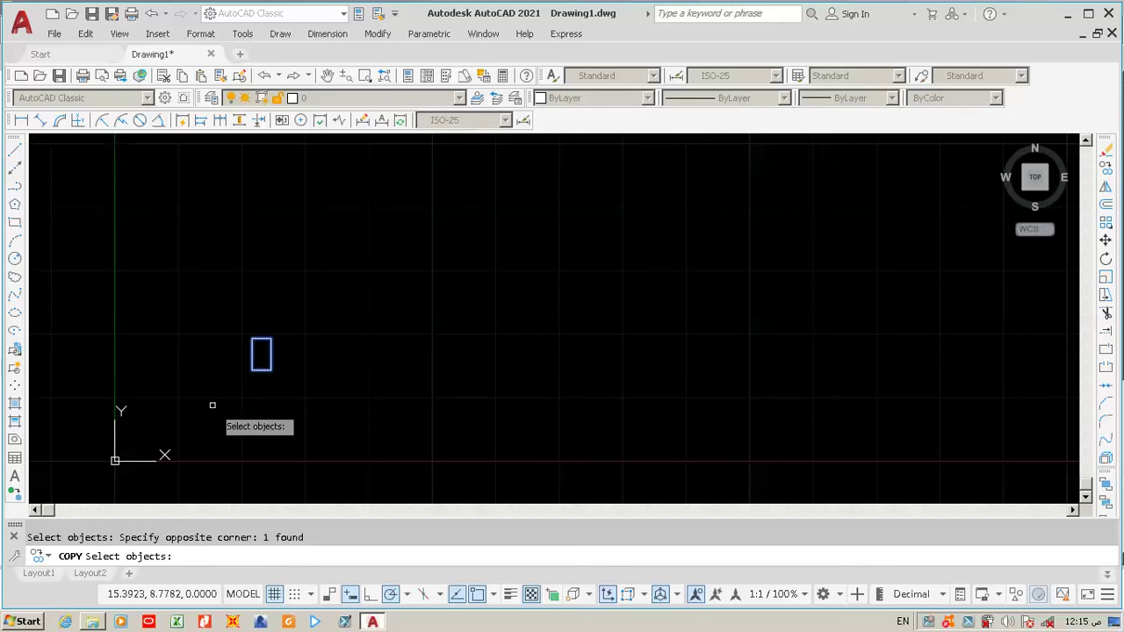
key("Return")
left_click(212, 405)
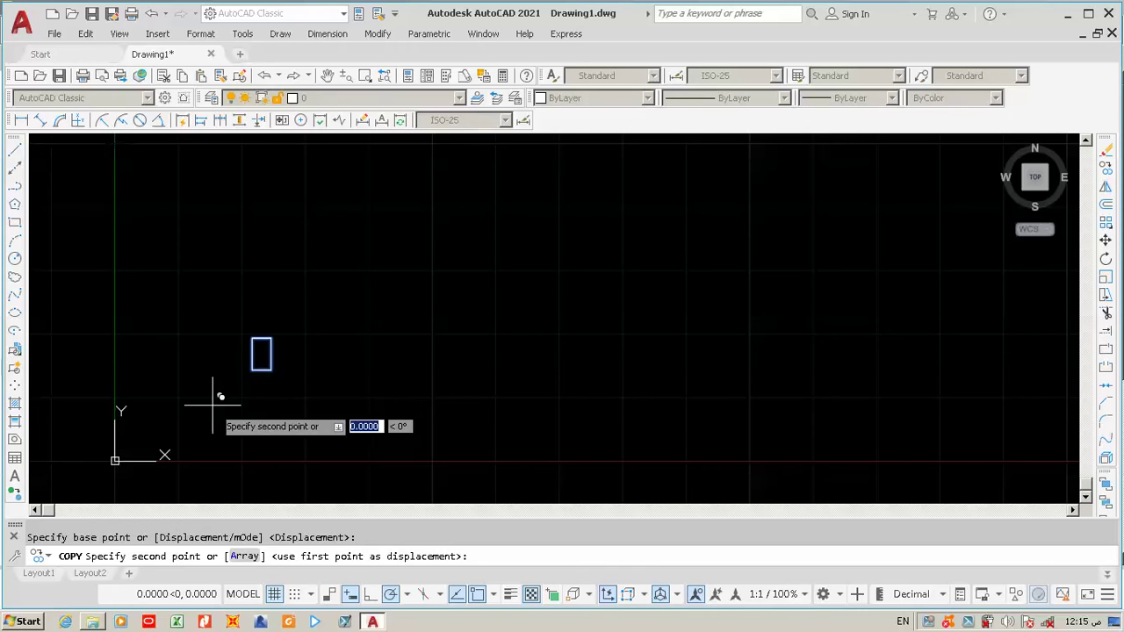
left_click(268, 395)
key("Return")
scroll(255, 363, "up", 3)
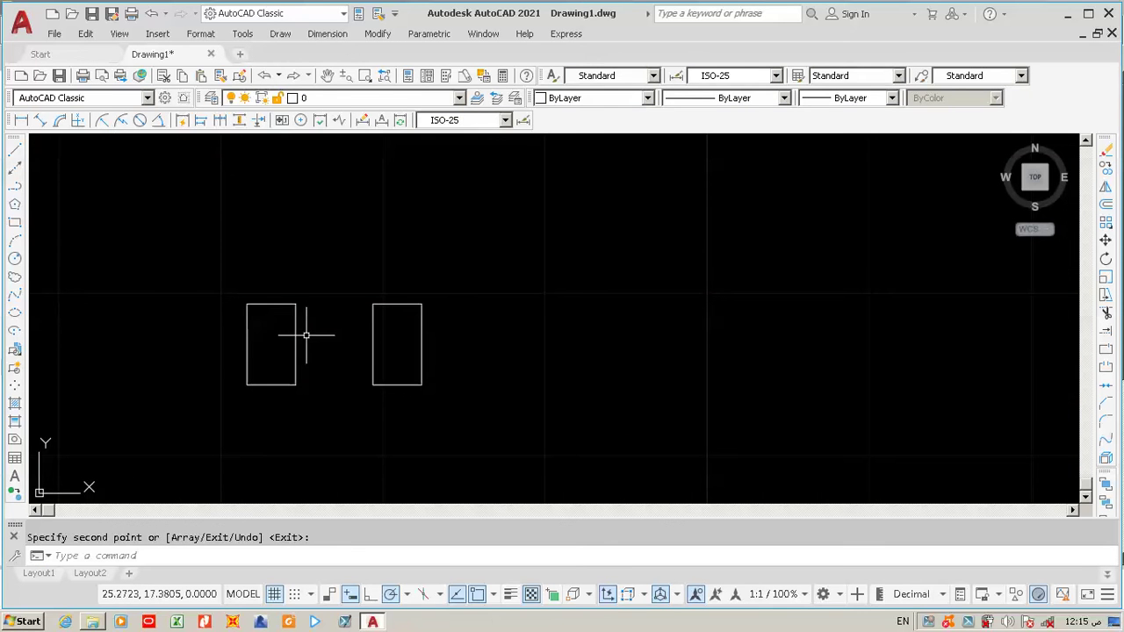
Step: Scale the left rectangle by a factor of 3
type("sc")
key("Return")
left_click(308, 252)
left_click(231, 414)
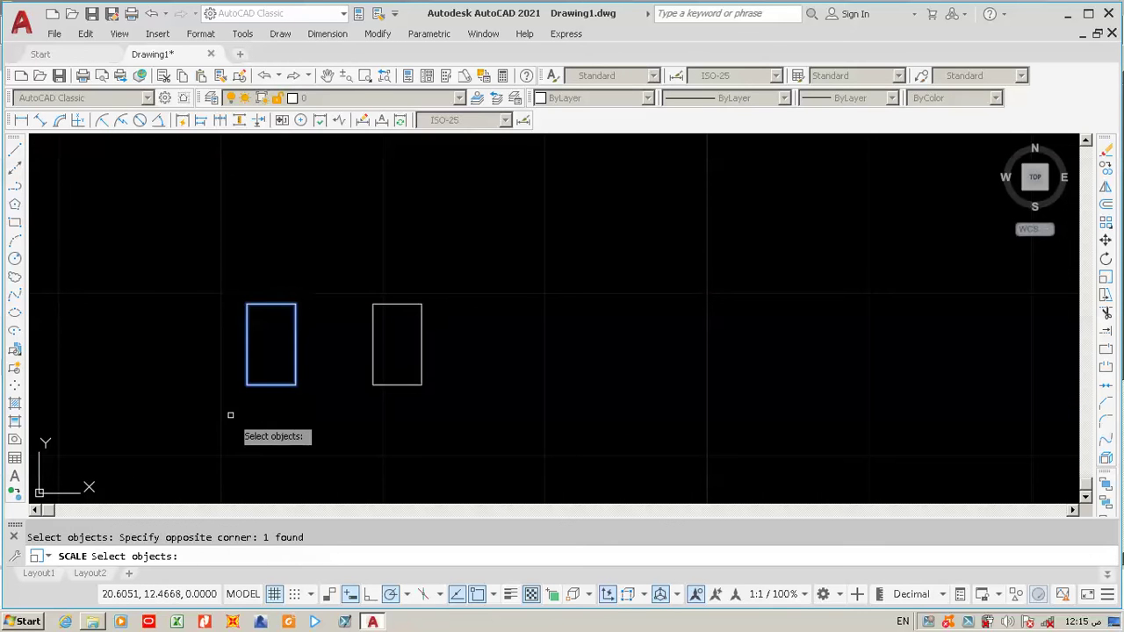
key("Return")
left_click(230, 414)
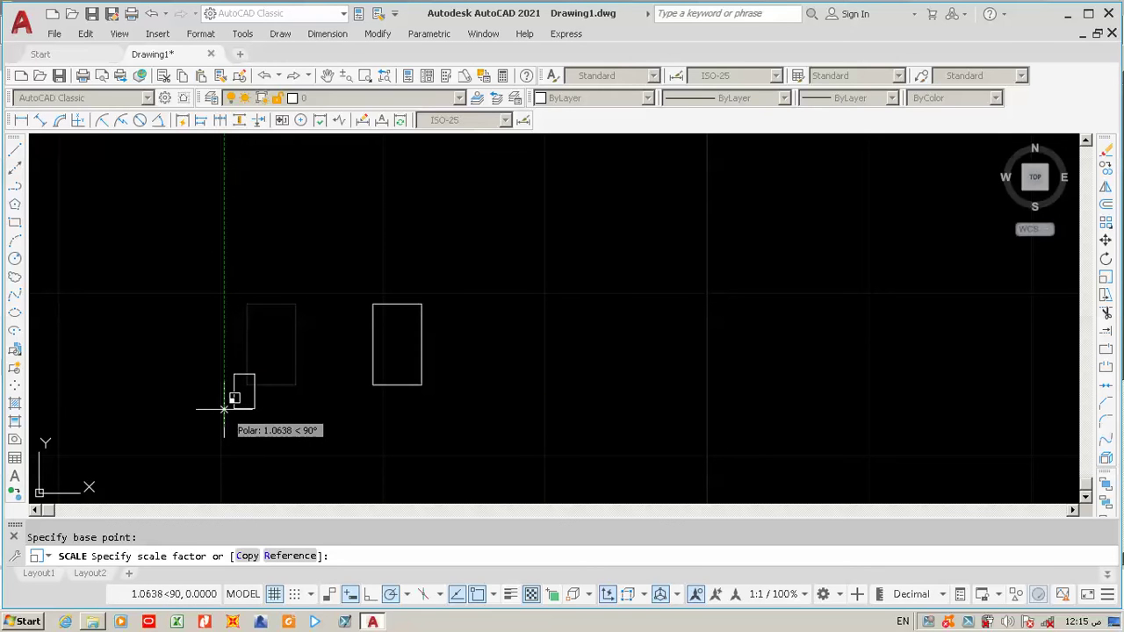
type("3")
key("Return")
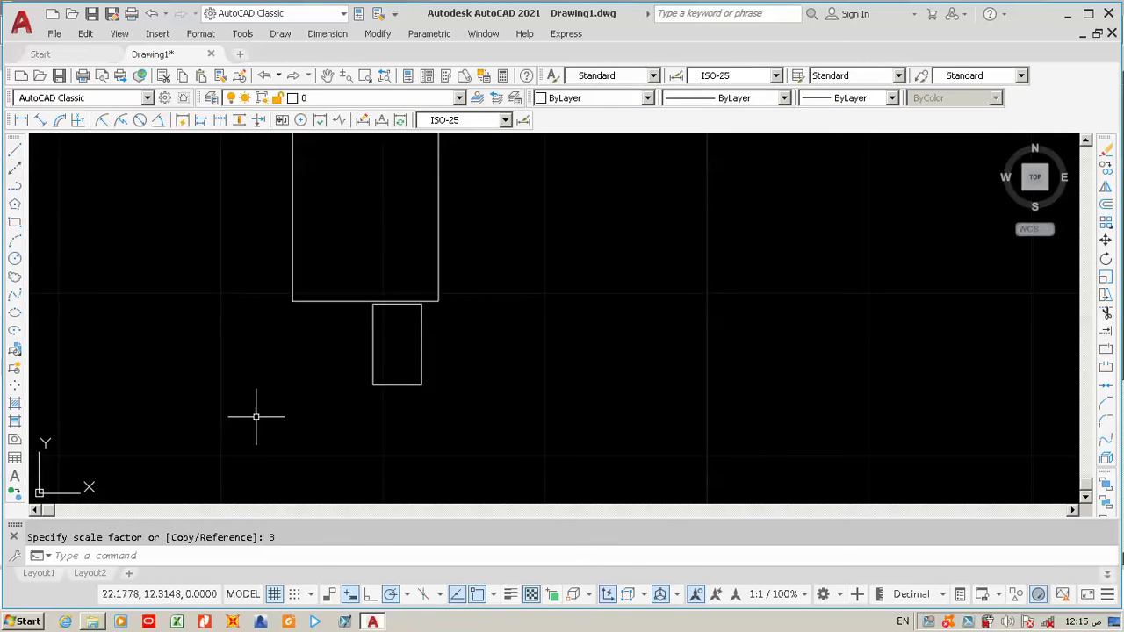
scroll(255, 419, "down", 2)
Step: Move the enlarged rectangle further left and down
left_click(334, 253)
left_click(252, 314)
type("m")
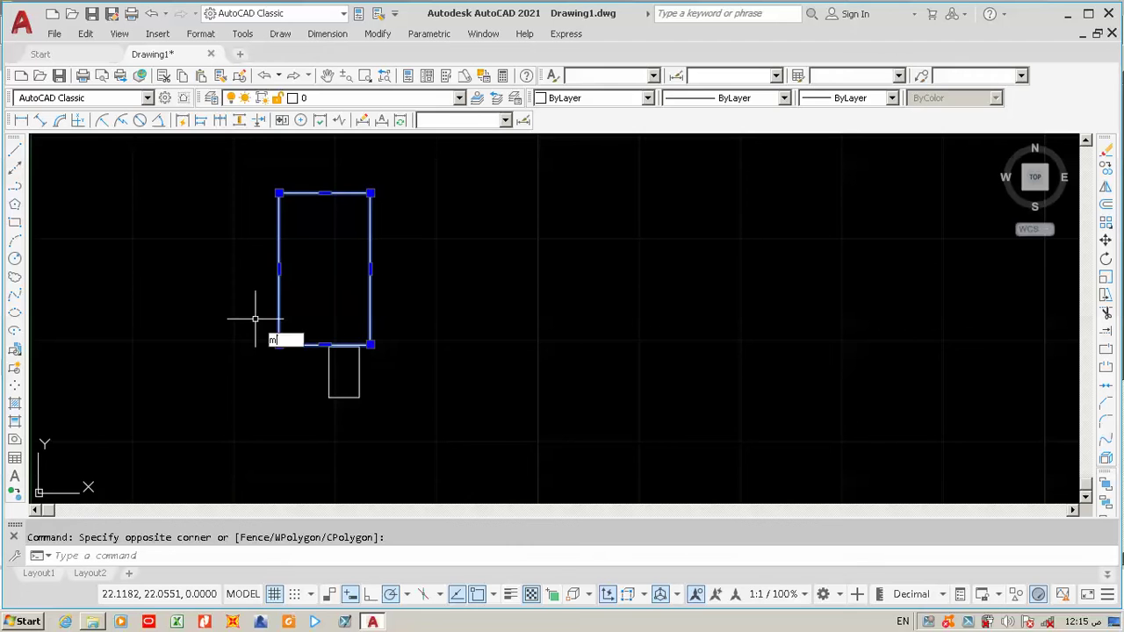
key("Return")
left_click(357, 230)
left_click(188, 293)
Step: Scale the small rectangle by a factor of 0.5
left_click(389, 286)
left_click(272, 424)
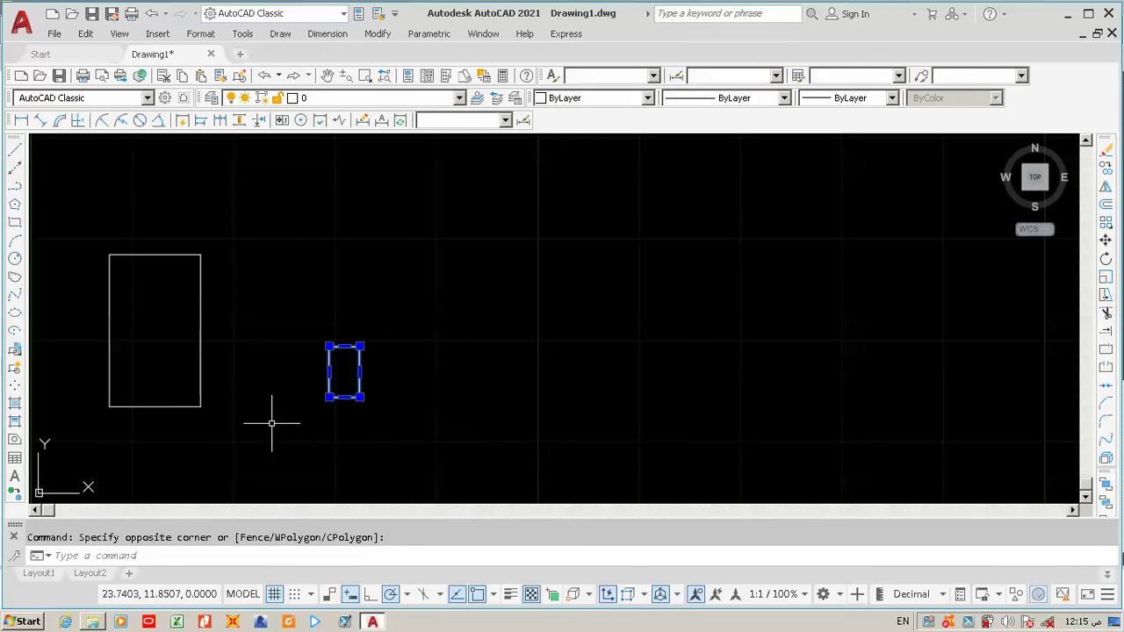
type("sc")
key("Return")
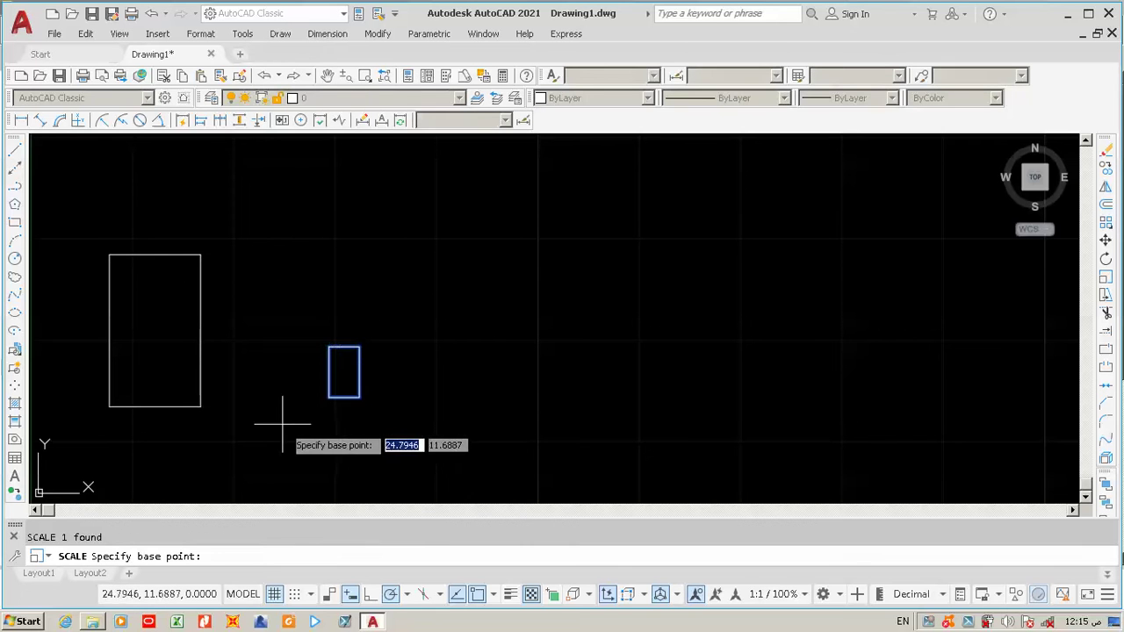
left_click(380, 444)
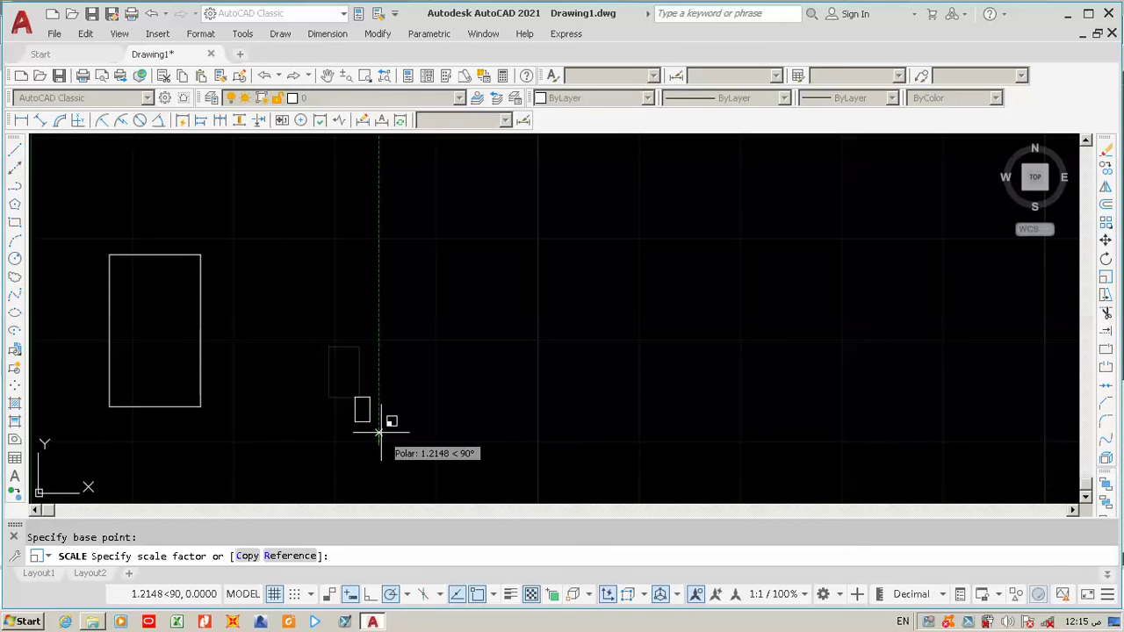
type(".5")
key("Return")
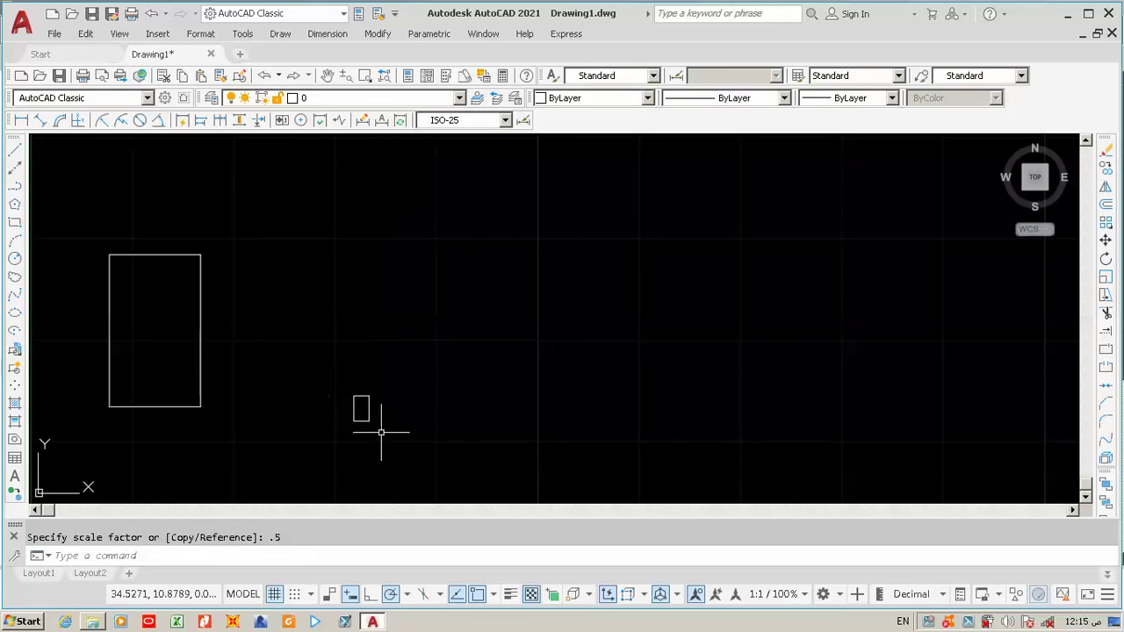
Step: Move the halved rectangle beside the large one
left_click(414, 371)
left_click(319, 442)
type("m")
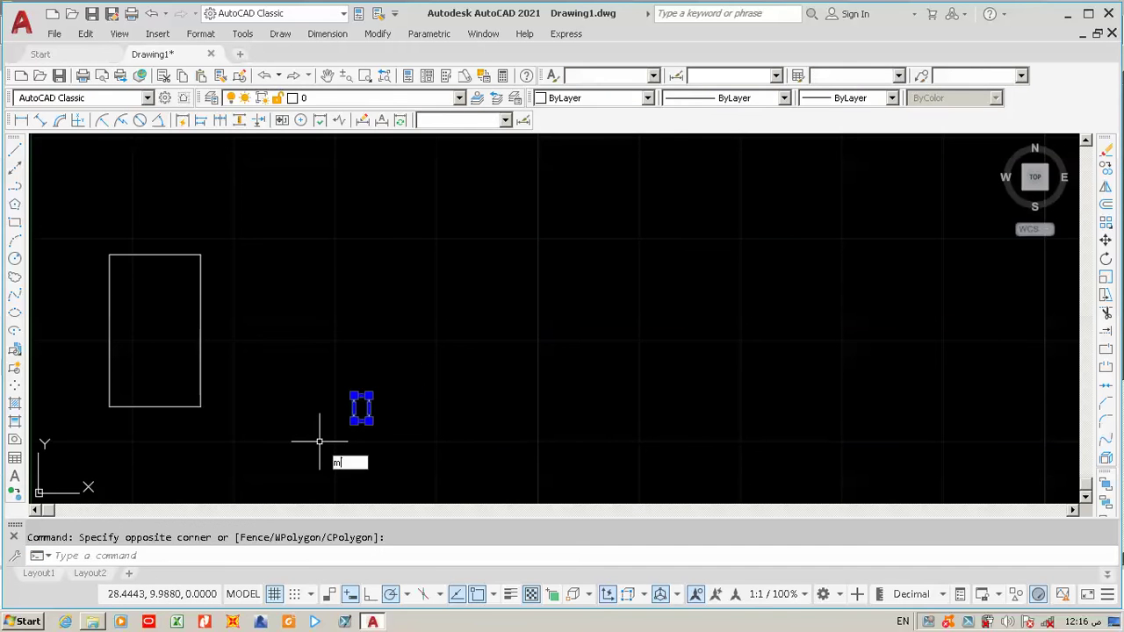
key("Return")
left_click(388, 454)
left_click(316, 380)
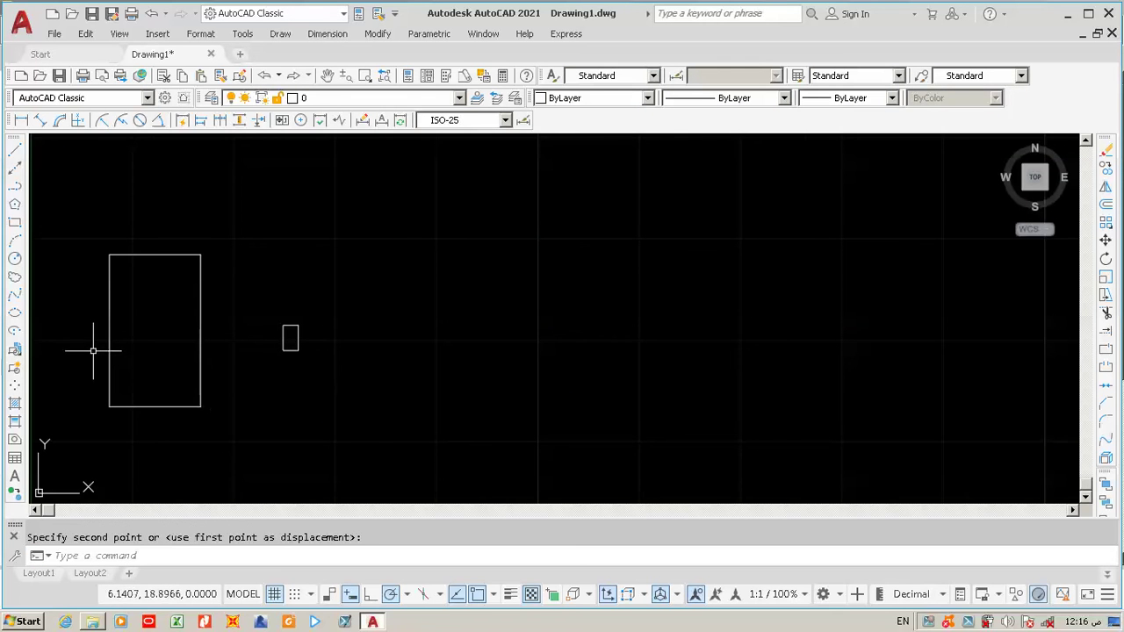
scroll(89, 348, "up", 4)
scroll(91, 346, "down", 2)
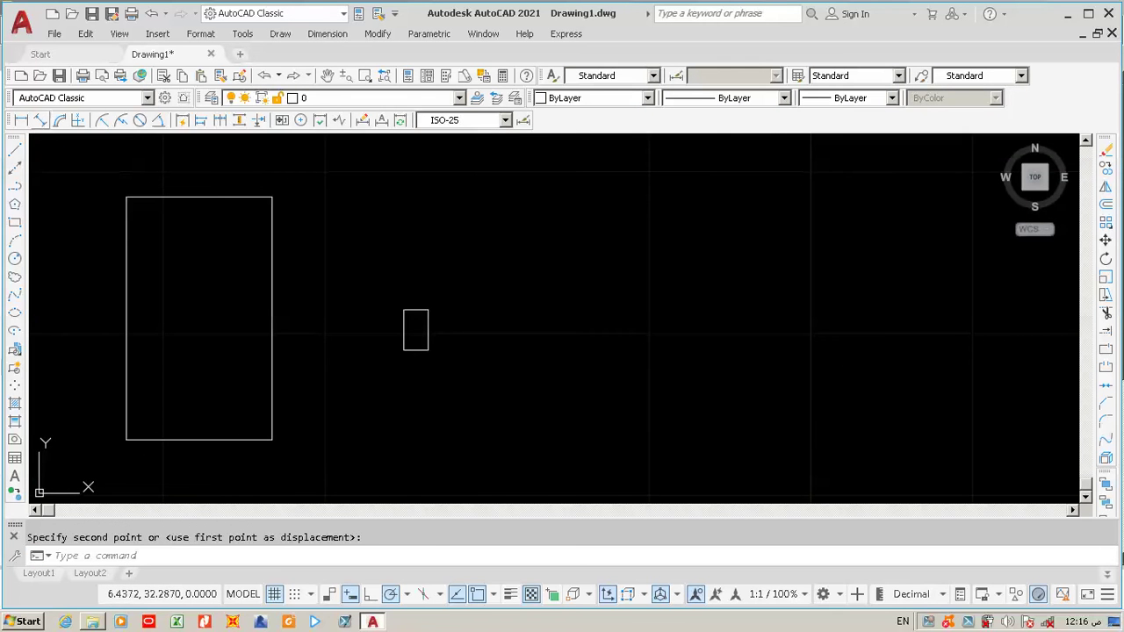
Step: Dimension the large rectangle's width 9 and height 15 with DLI
type("dli")
key("Return")
key("Return")
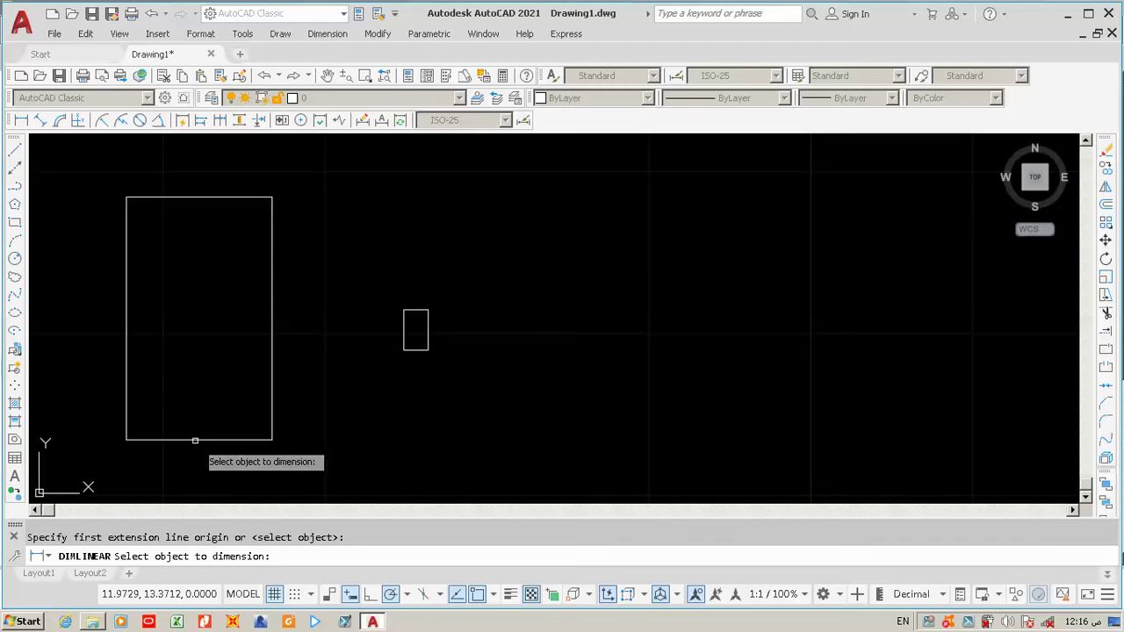
left_click(199, 441)
left_click(200, 472)
key("Return")
key("Return")
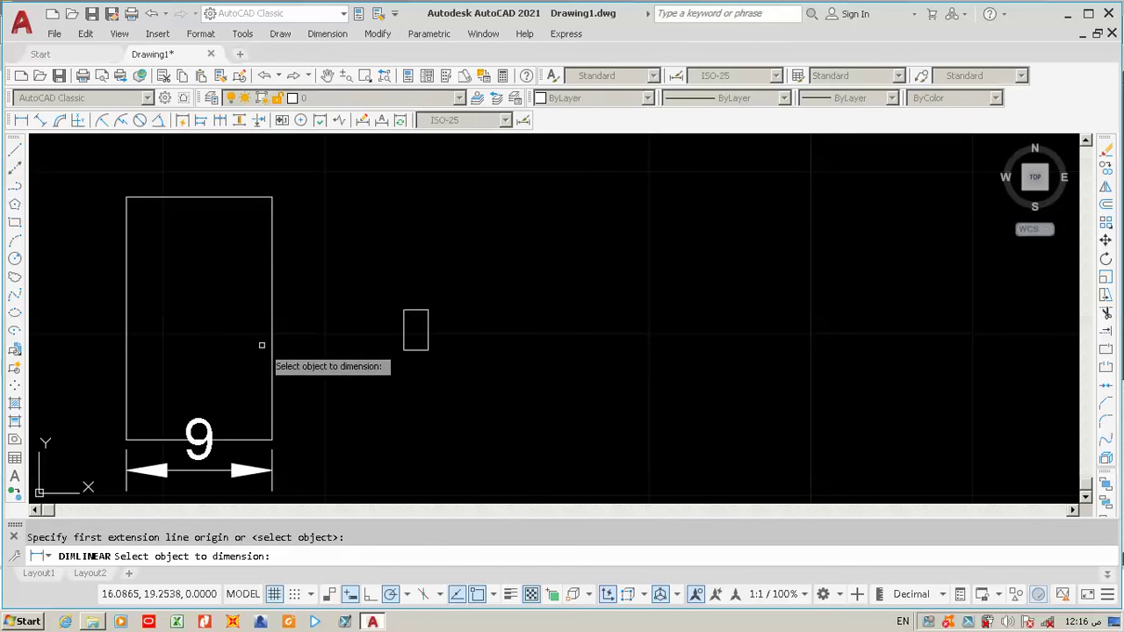
left_click(271, 310)
left_click(301, 323)
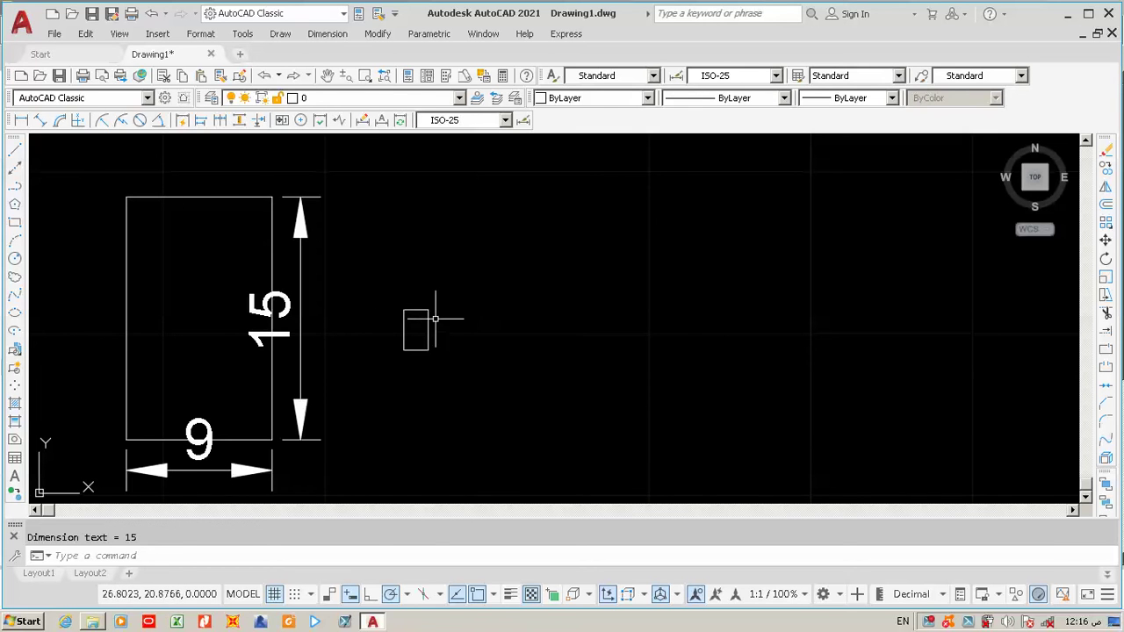
Step: Dimension the small rectangle's width 1,5 and height 2,5
key("Return")
key("Return")
left_click(414, 349)
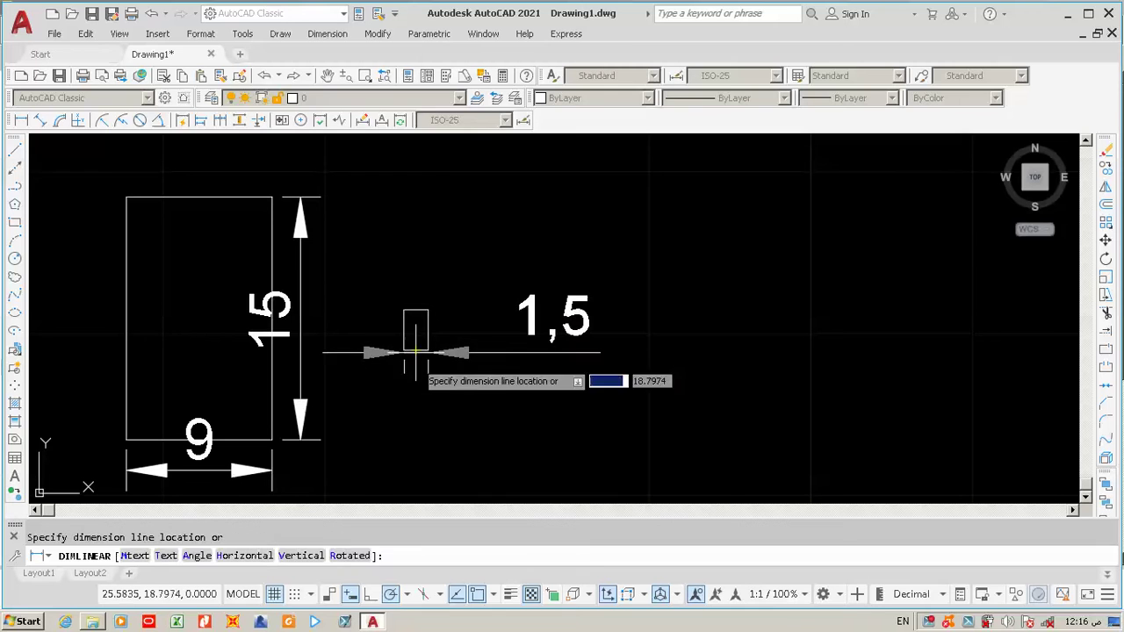
left_click(413, 423)
key("Return")
key("Return")
left_click(431, 336)
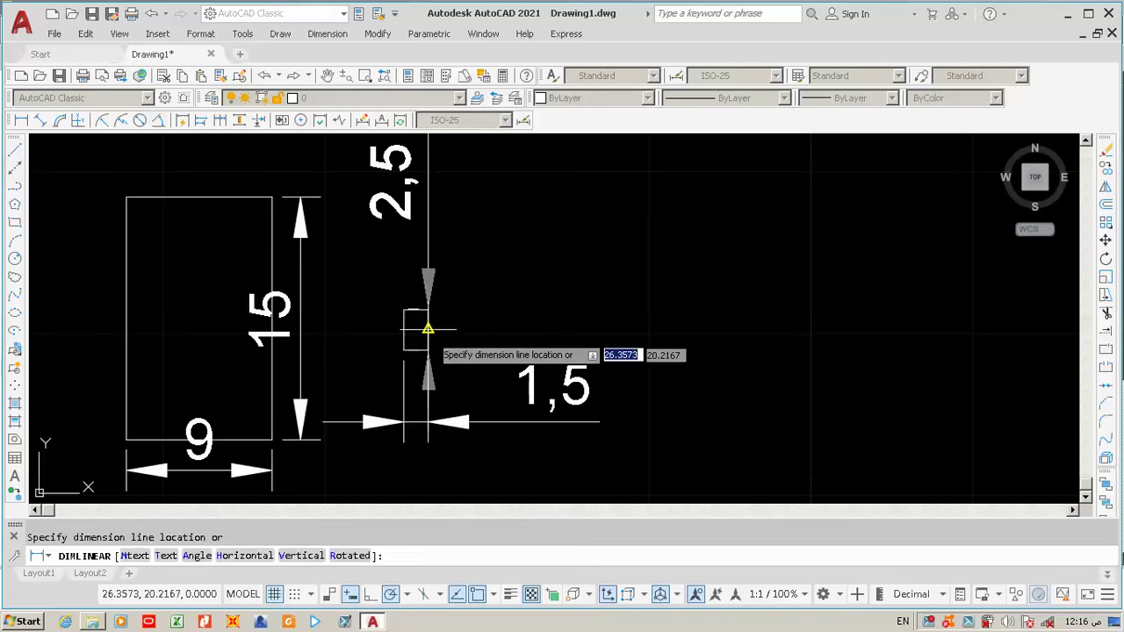
left_click(505, 329)
scroll(465, 314, "down", 2)
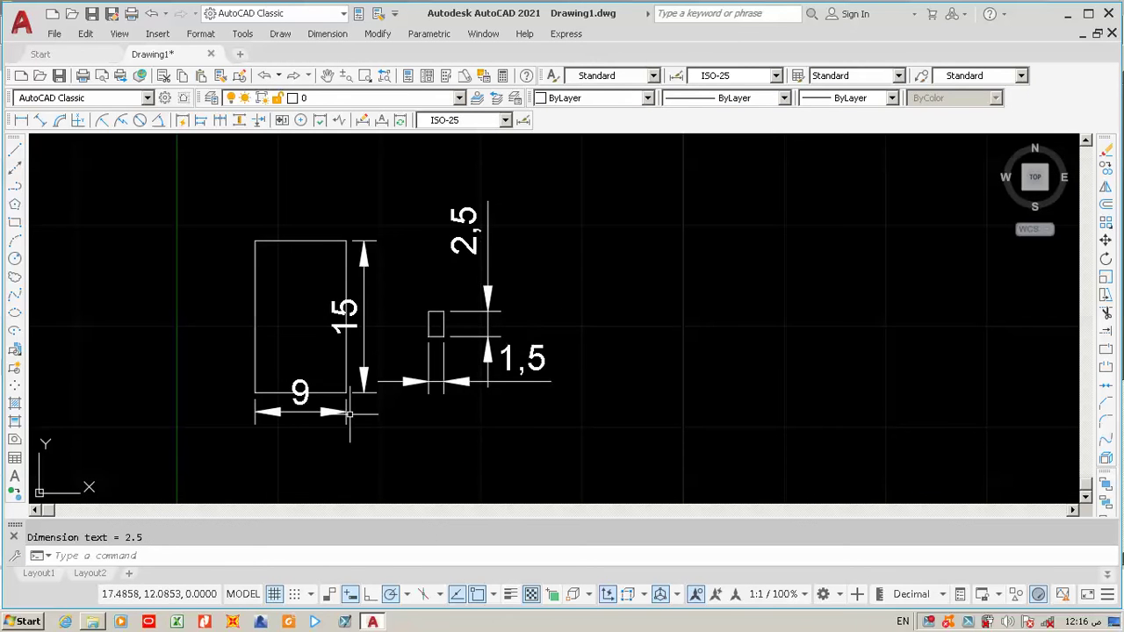
left_click(591, 205)
Step: Delete all shapes and dimensions, then draw a new rectangle by two corners
left_click(260, 421)
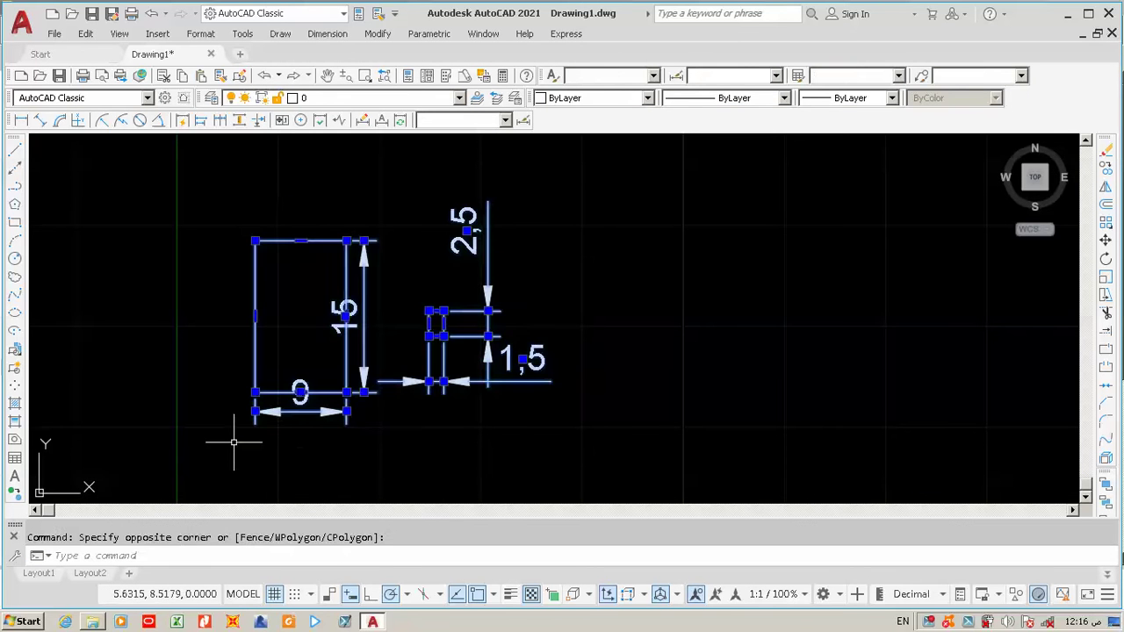
key("Delete")
type("rec")
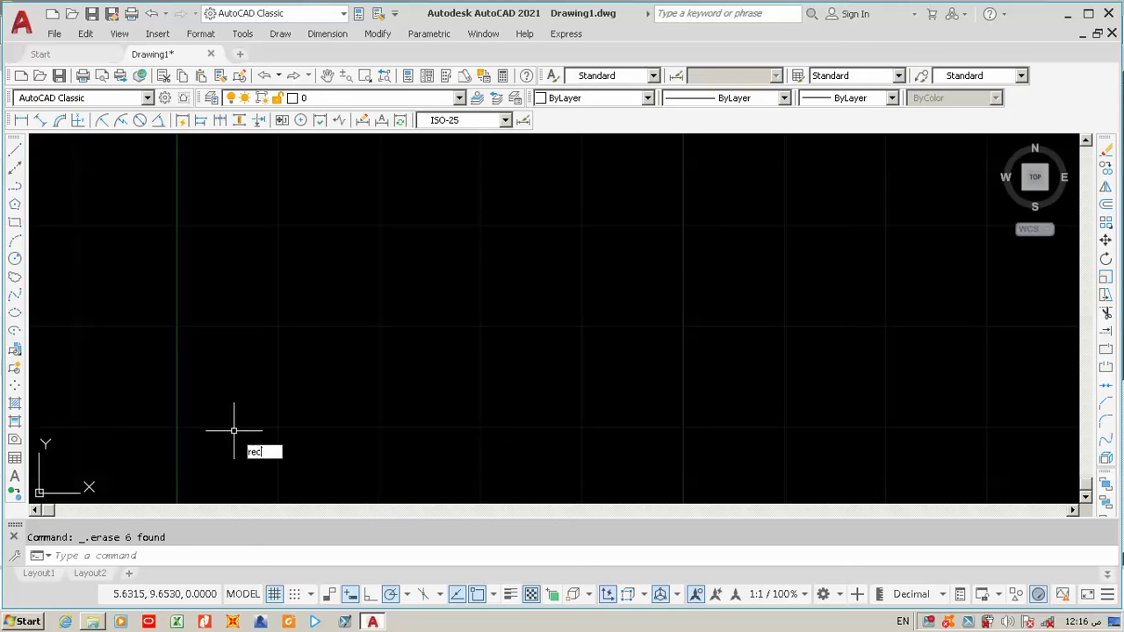
key("Return")
left_click(308, 405)
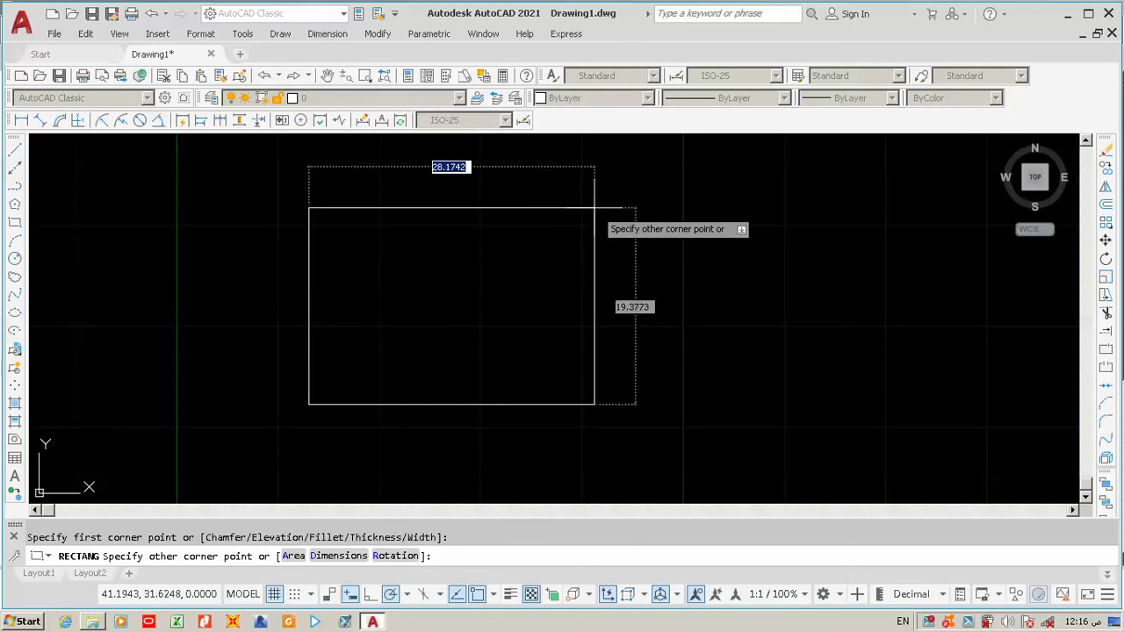
left_click(595, 208)
scroll(419, 334, "down", 4)
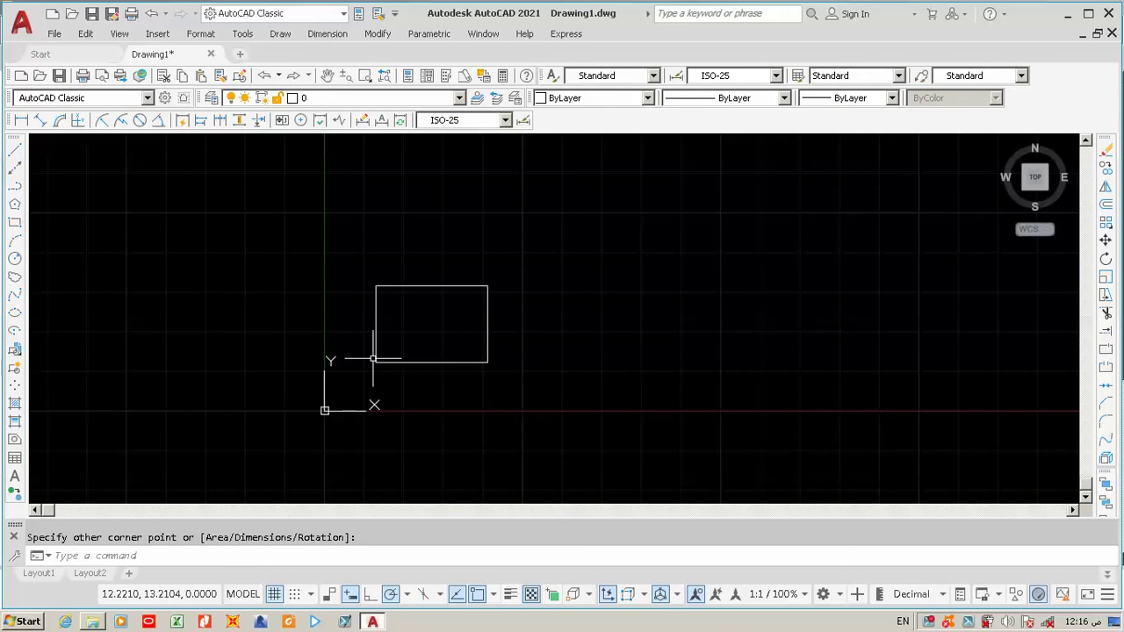
Step: Scale a copy of the rectangle from its lower-left corner, keeping the original
type("sc")
key("Return")
left_click(515, 238)
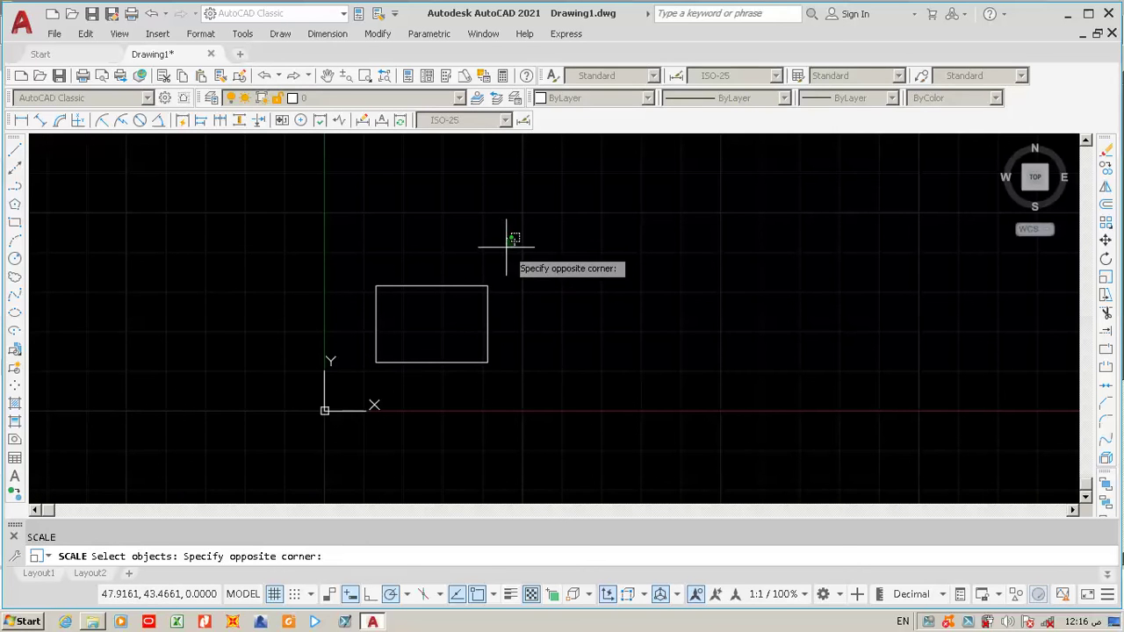
left_click(341, 395)
key("Return")
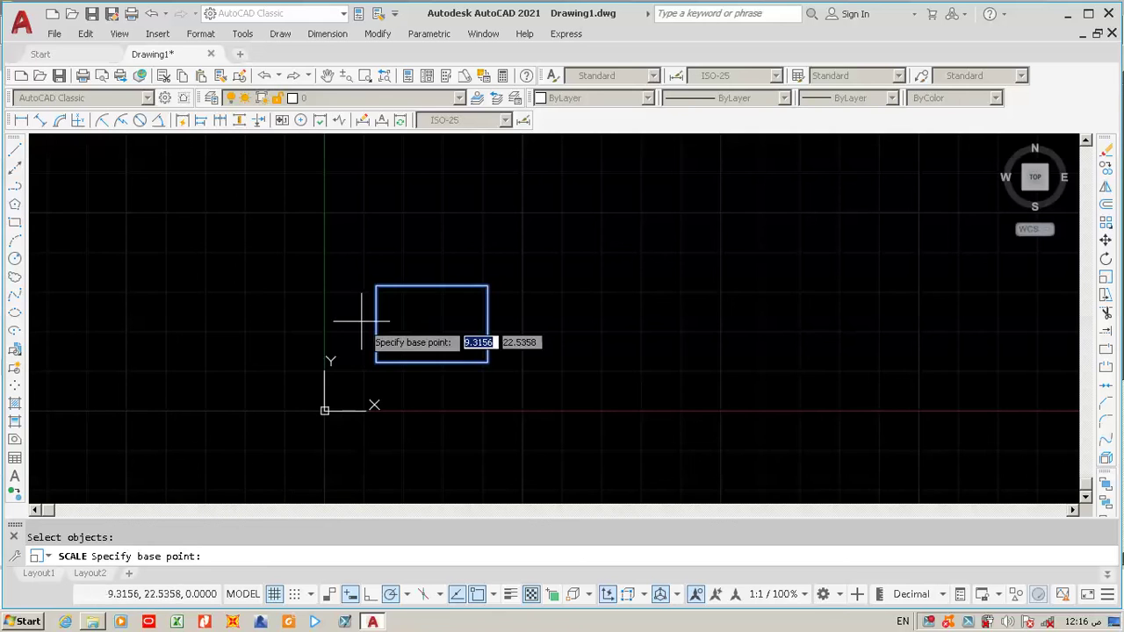
left_click(376, 362)
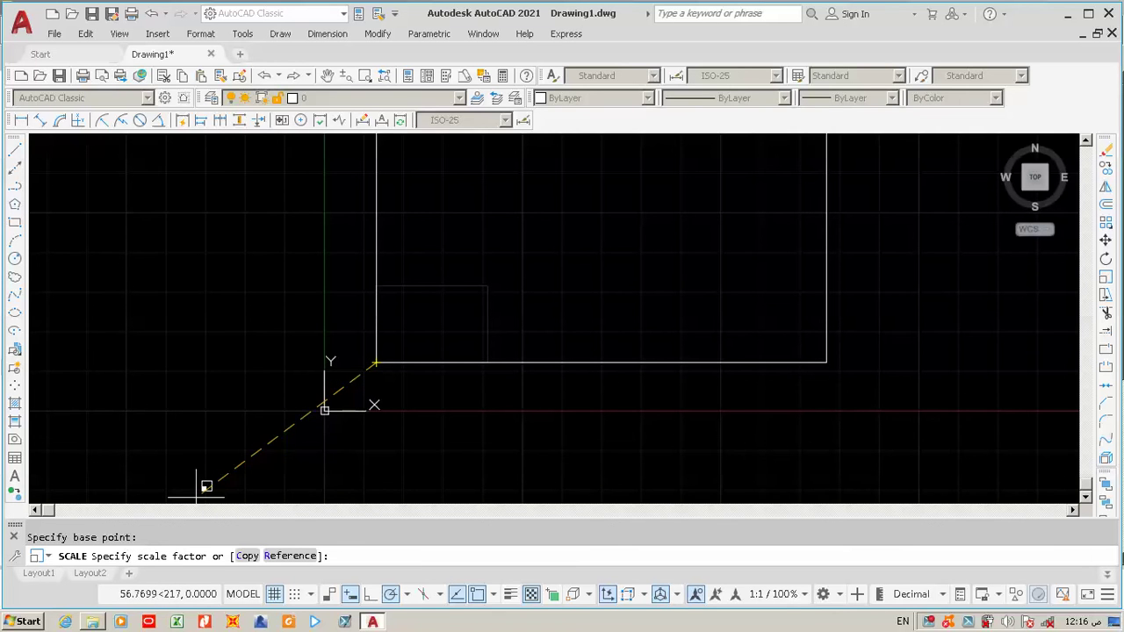
type("c")
key("Return")
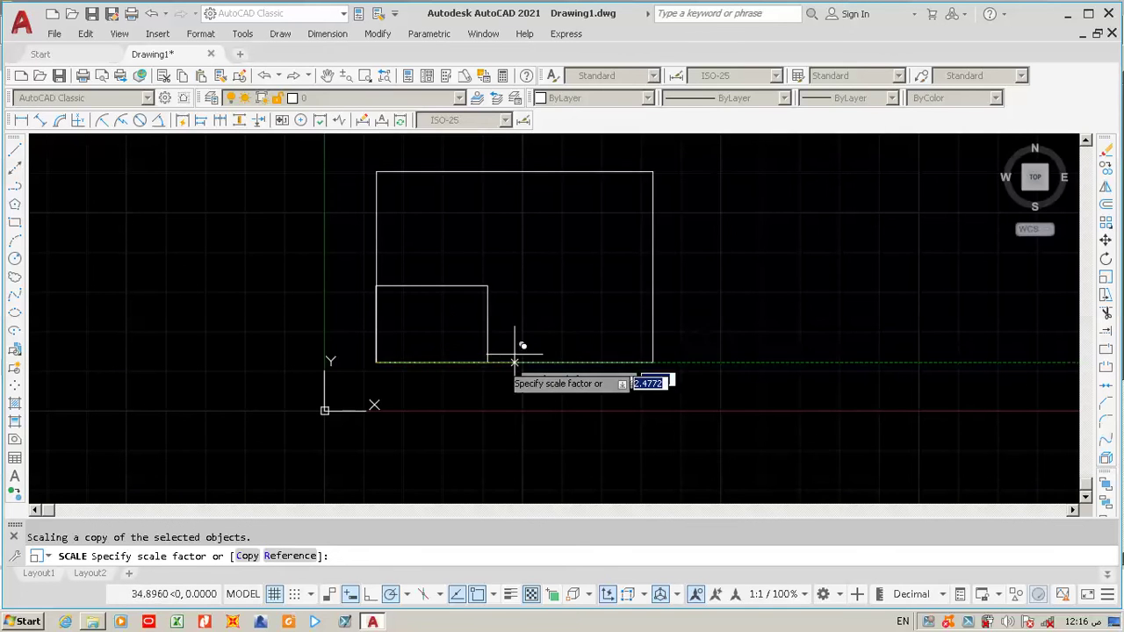
left_click(520, 291)
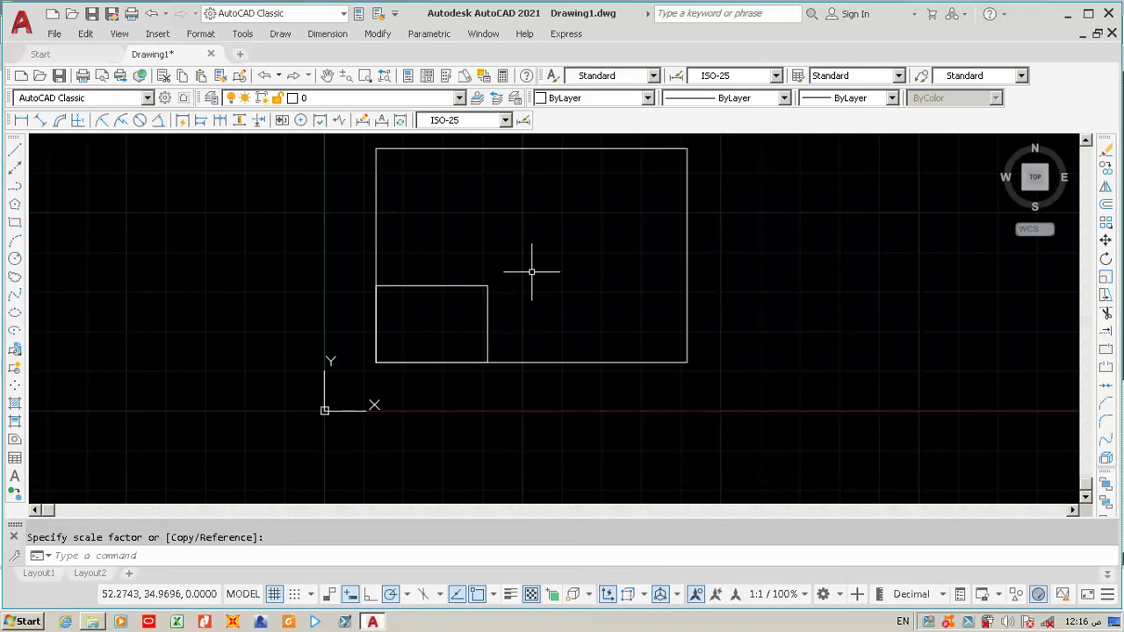
Step: Erase the large rectangle
left_click(659, 362)
left_click(563, 419)
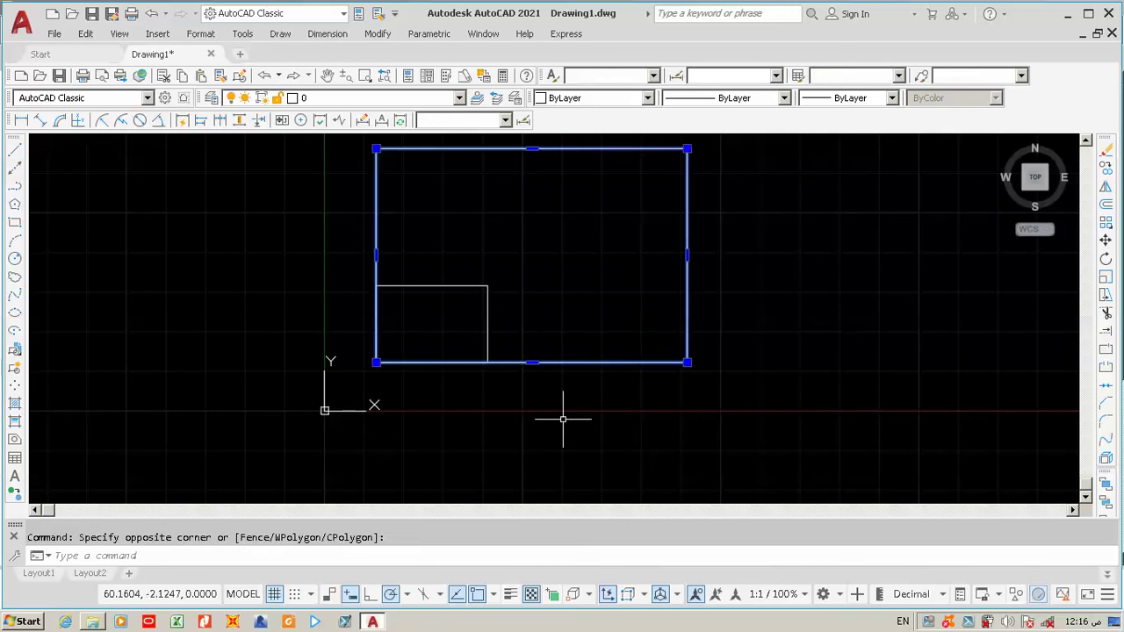
key("Delete")
Step: Scale a copy of the small rectangle by factor 2 from its lower-left corner
type("c")
key("Return")
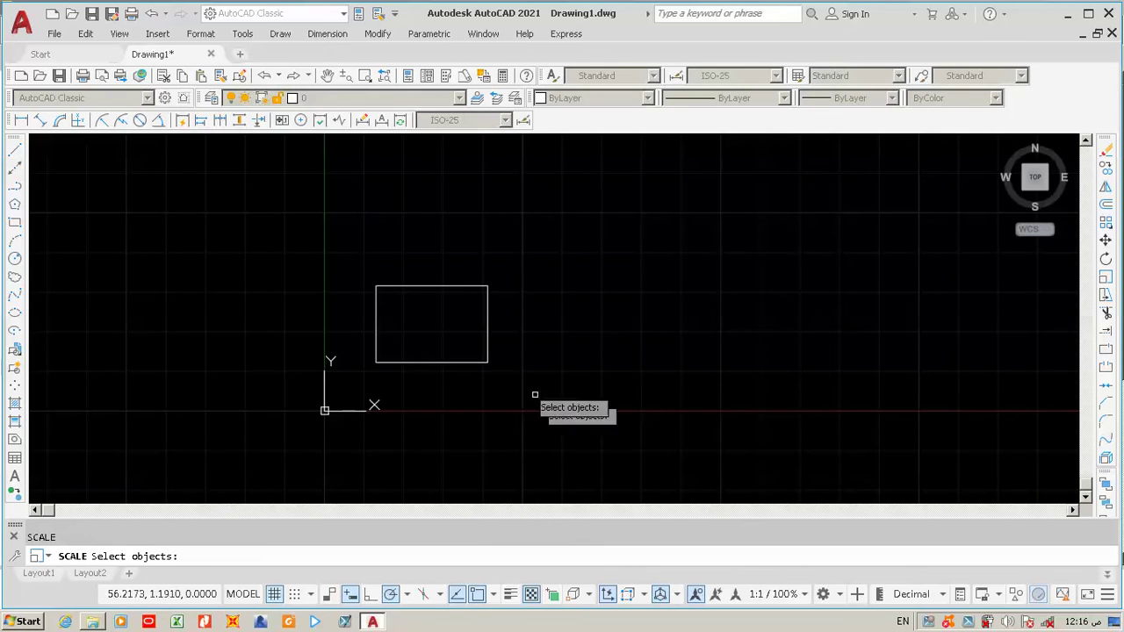
left_click(445, 214)
left_click(394, 312)
key("Return")
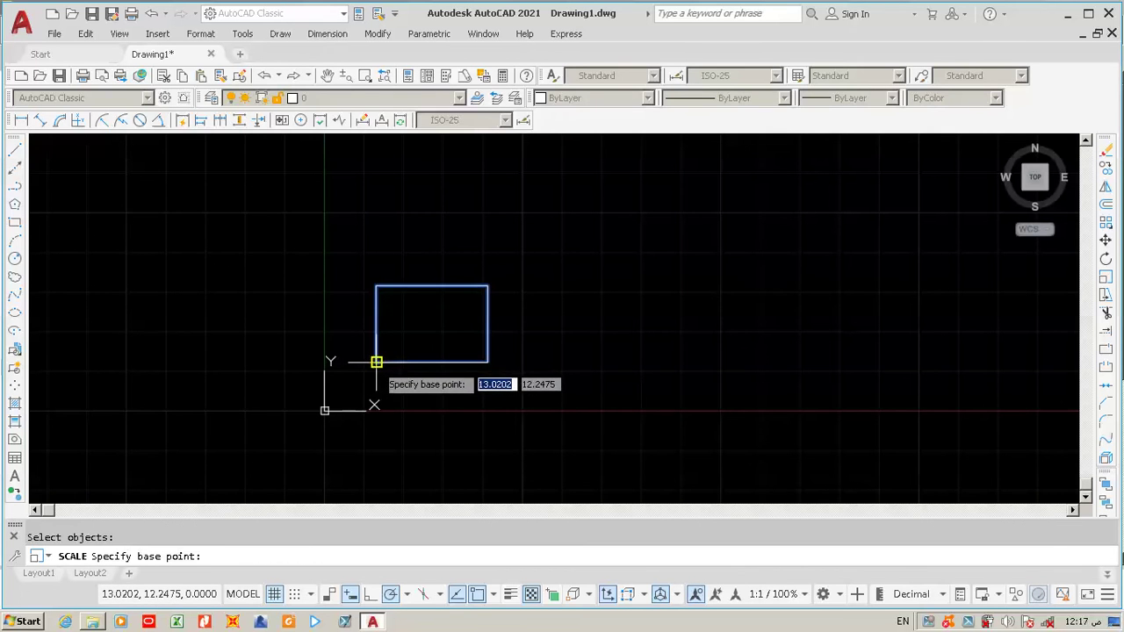
left_click(376, 361)
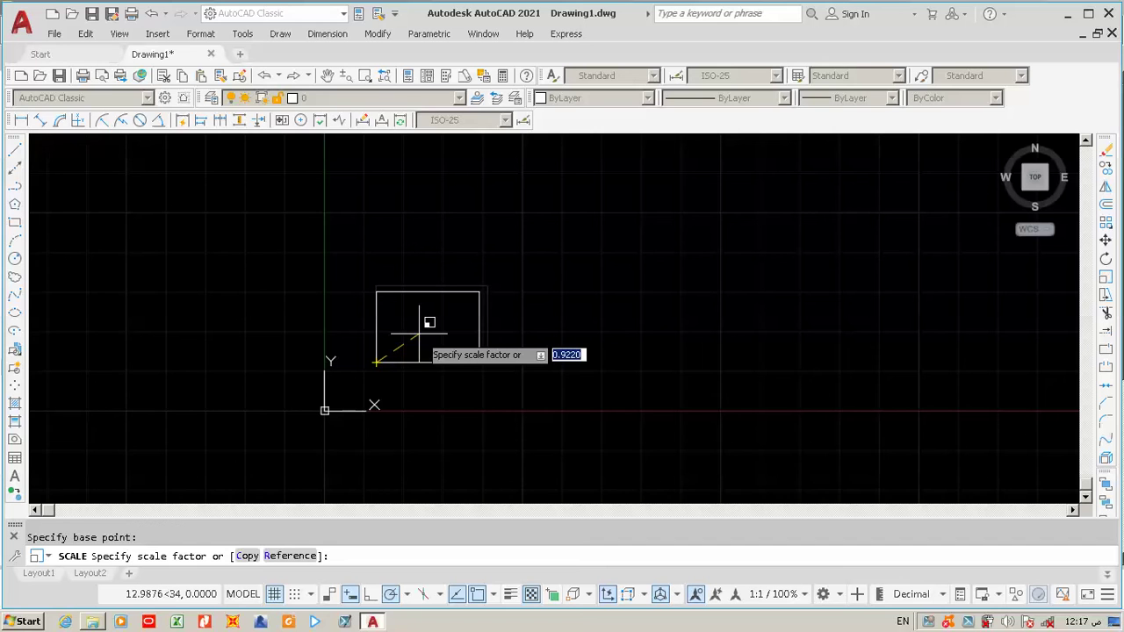
type("c")
key("Return")
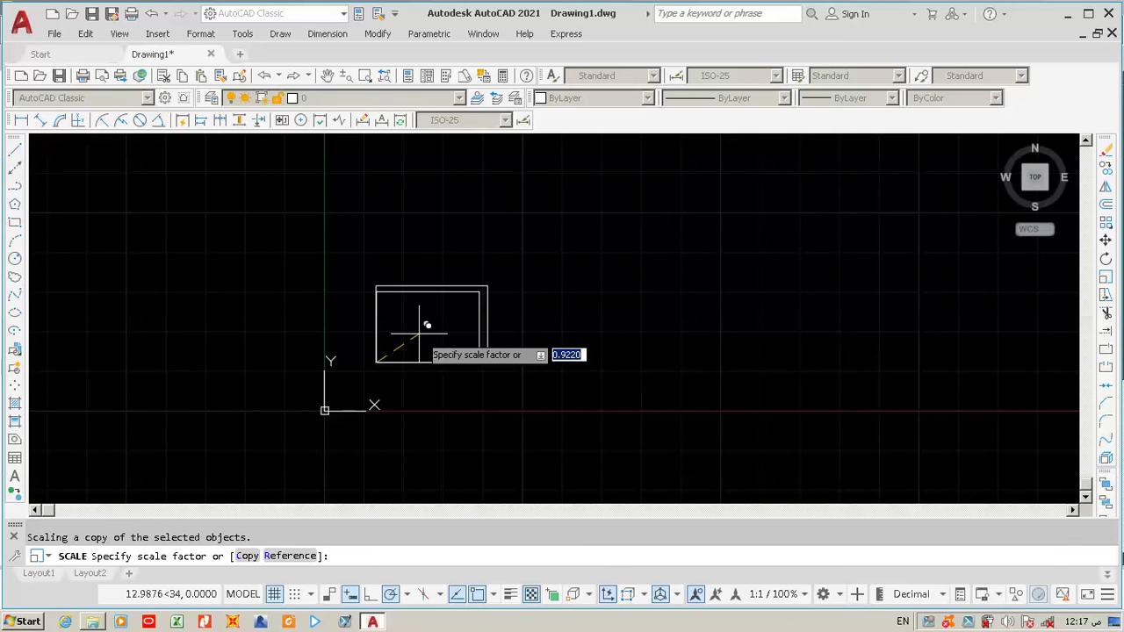
type("2")
key("Return")
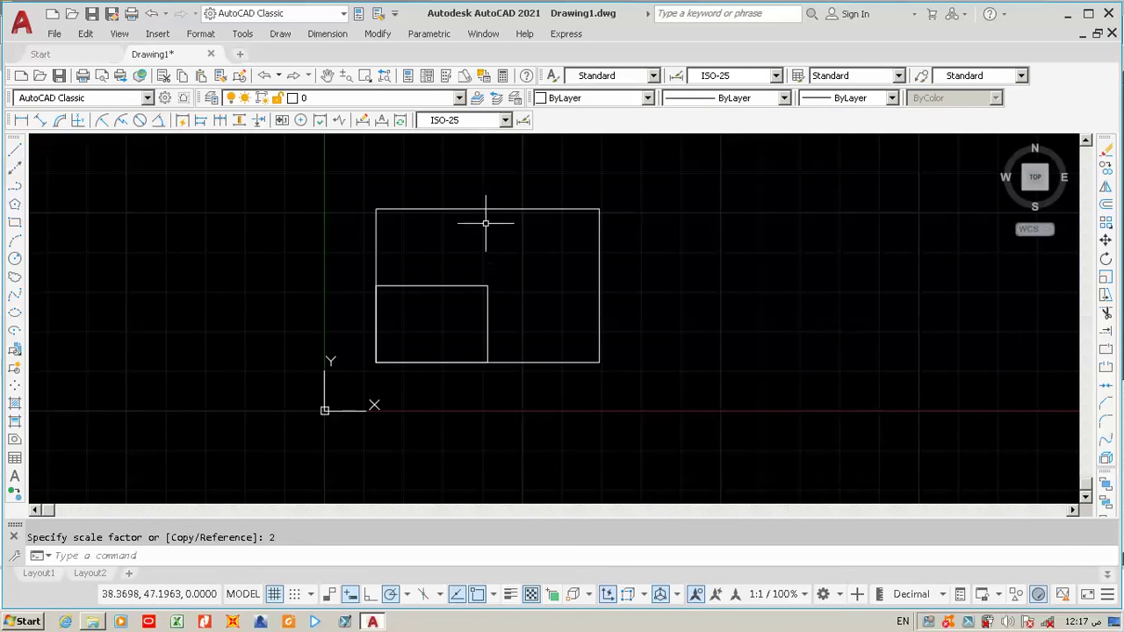
Step: Select the large and small rectangles to check them, then clear the selection
left_click(590, 186)
left_click(512, 233)
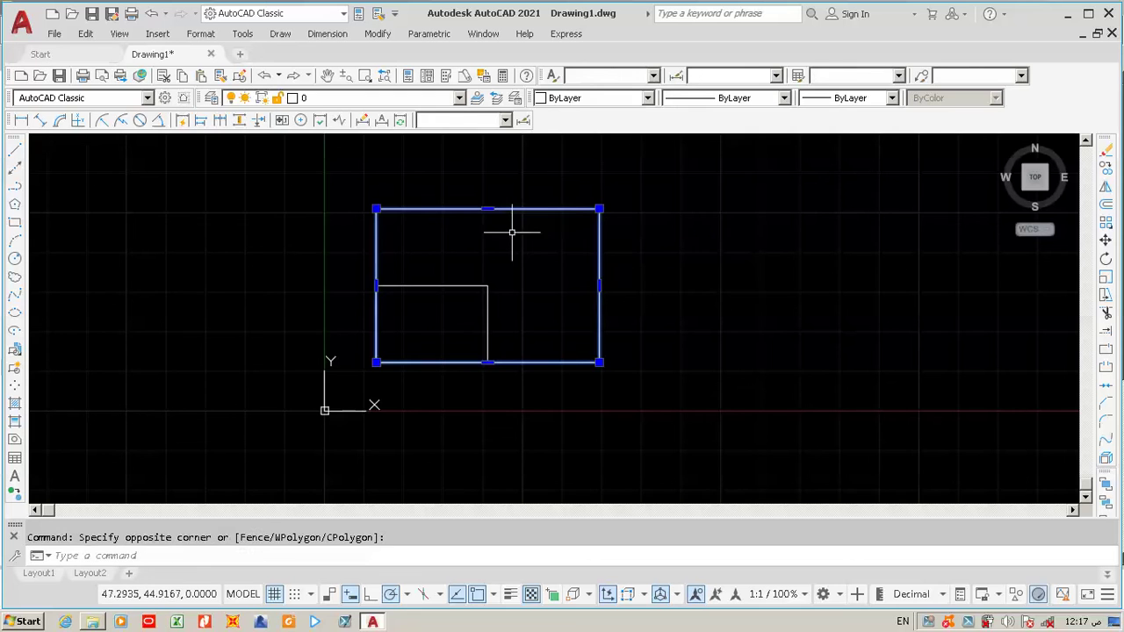
left_click(502, 257)
left_click(455, 339)
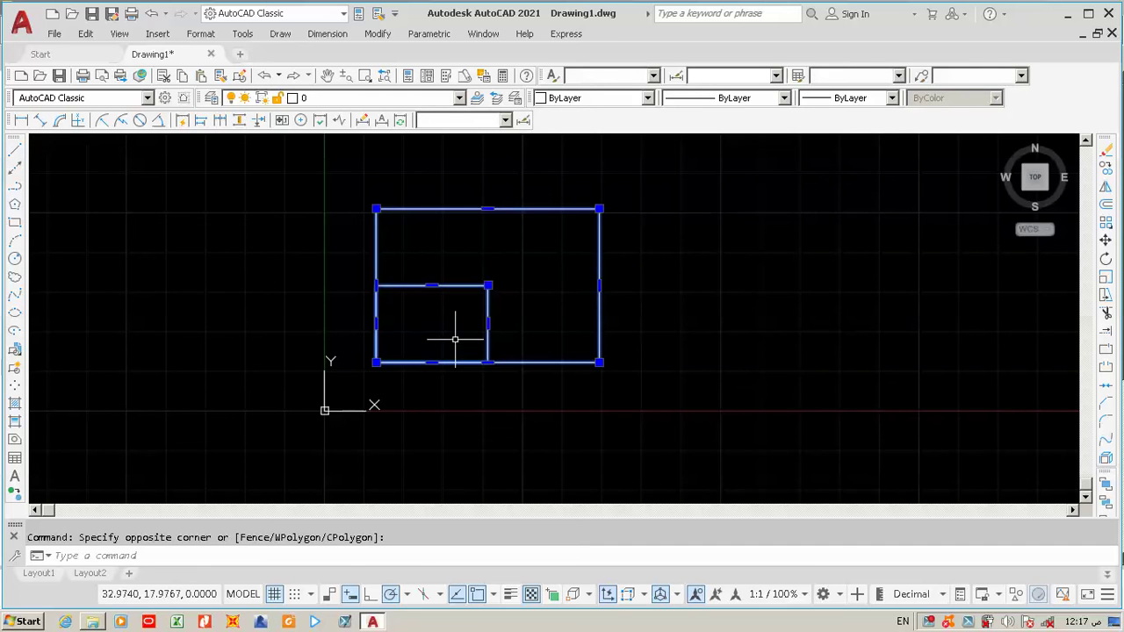
key("Escape")
left_click(489, 263)
left_click(464, 319)
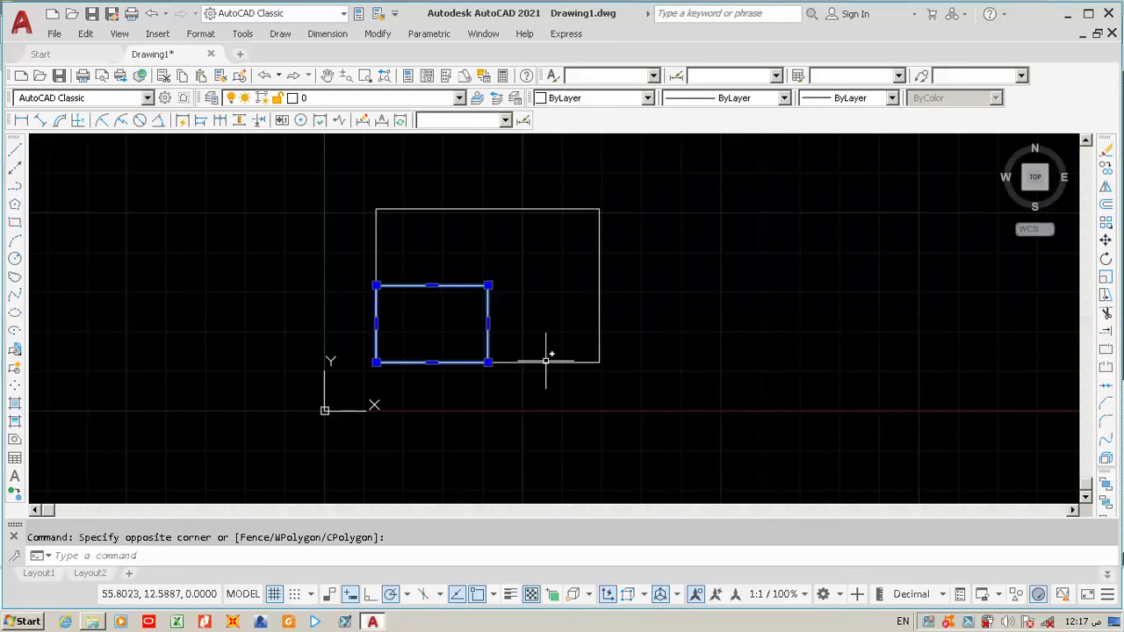
key("Escape")
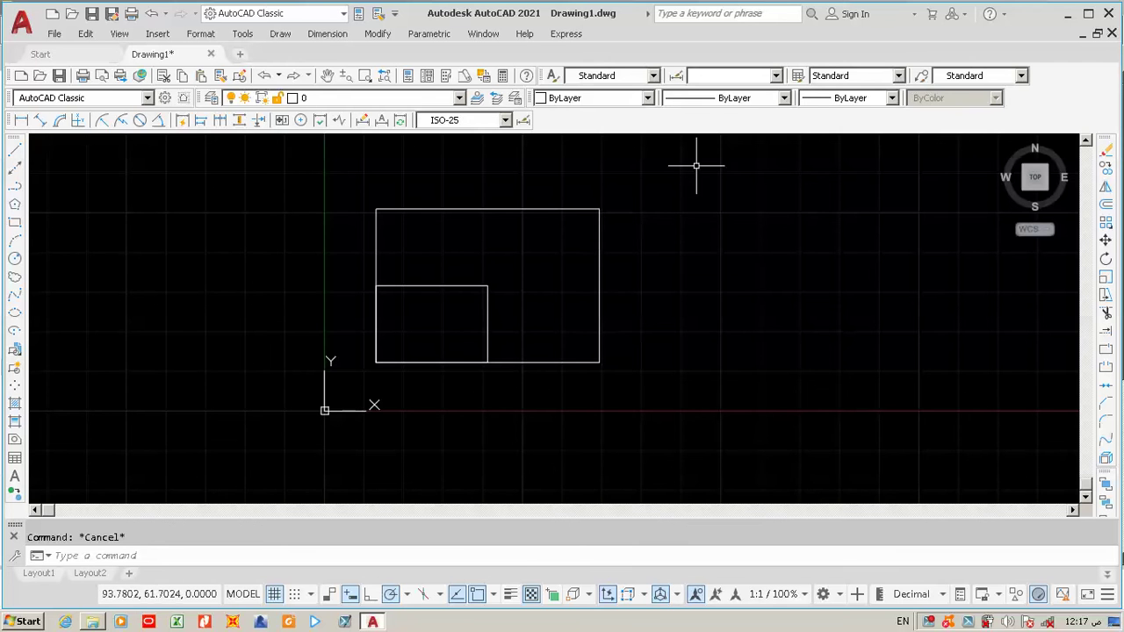
scroll(474, 337, "down", 2)
Step: Draw a small circle to the right of the rectangles
scroll(661, 315, "up", 2)
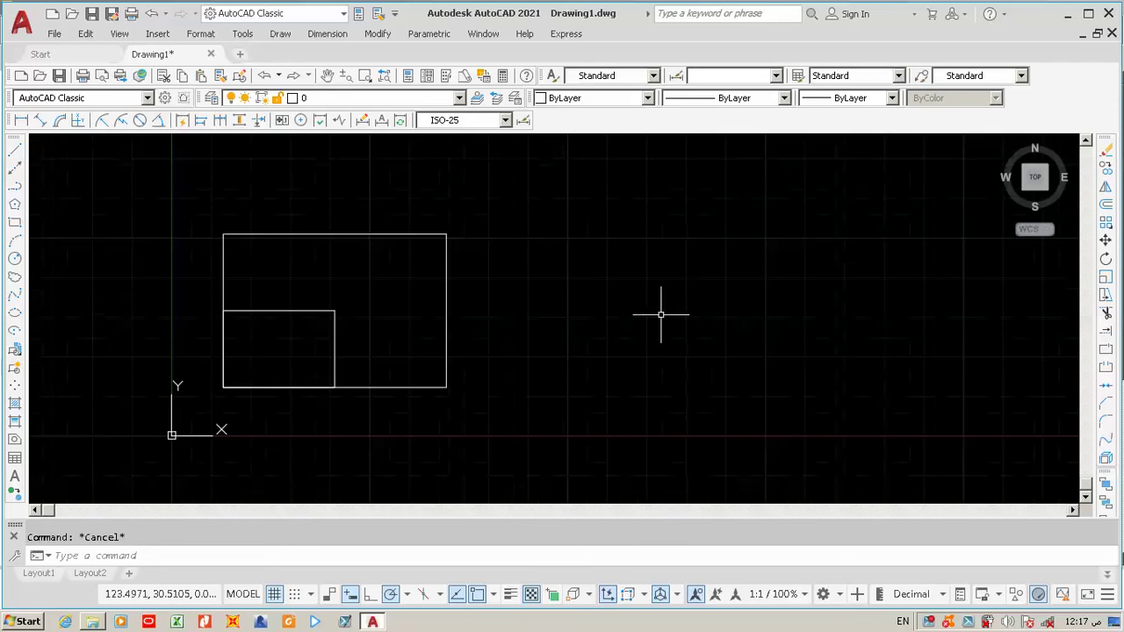
type("c")
key("Return")
left_click(661, 314)
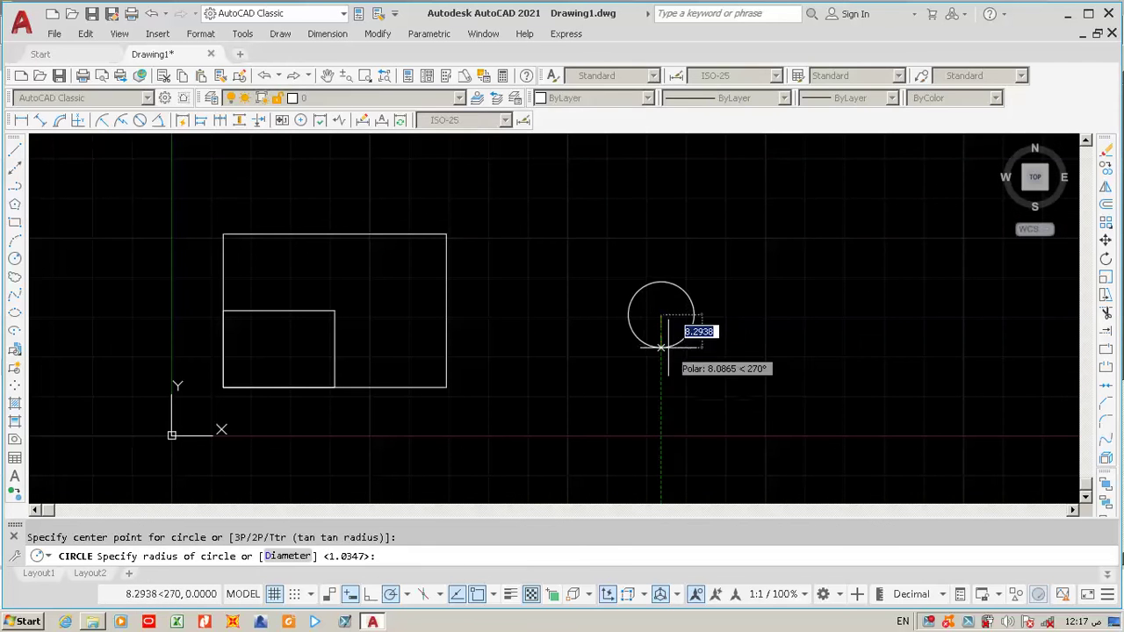
left_click(668, 348)
Step: Scale a copy of the circle by factor 5 about its centre
type("c")
key("Return")
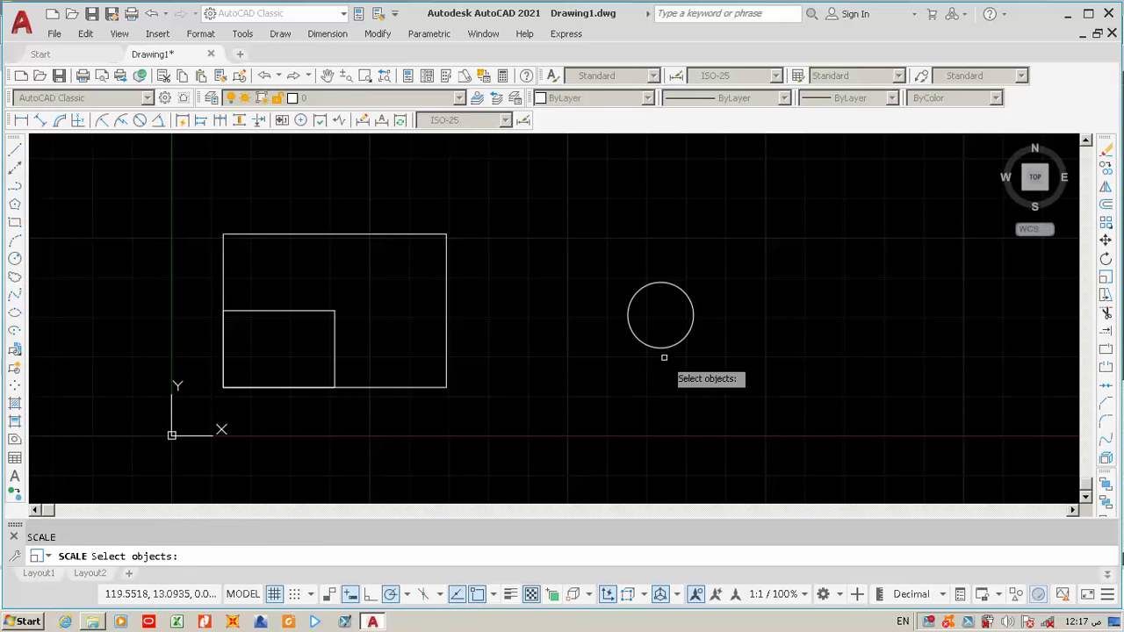
left_click(702, 298)
left_click(665, 359)
key("Return")
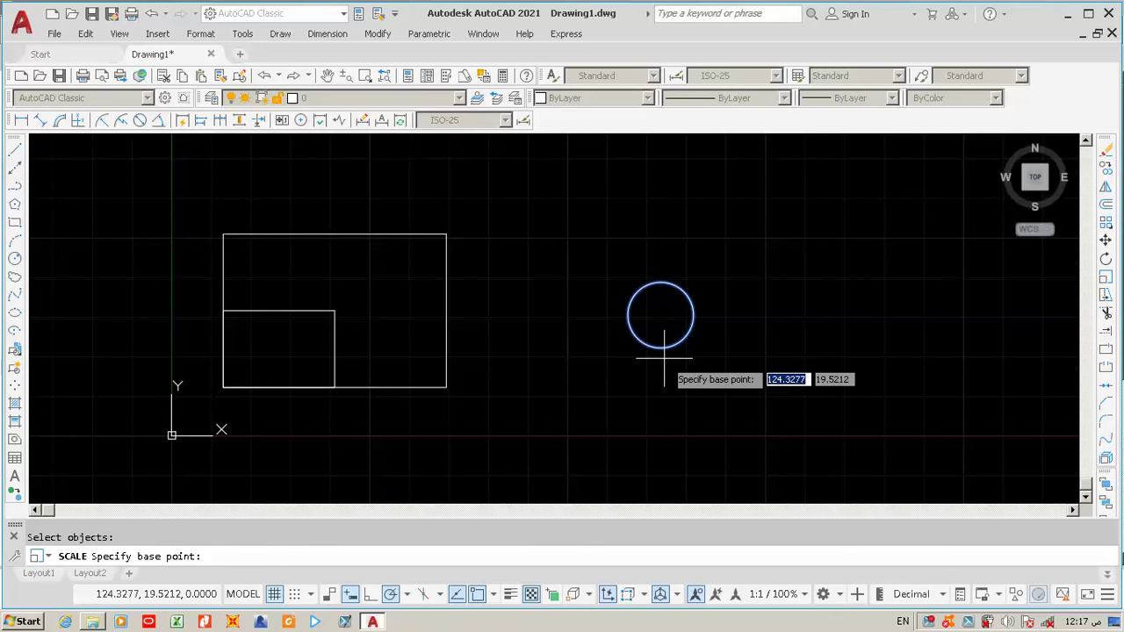
left_click(662, 314)
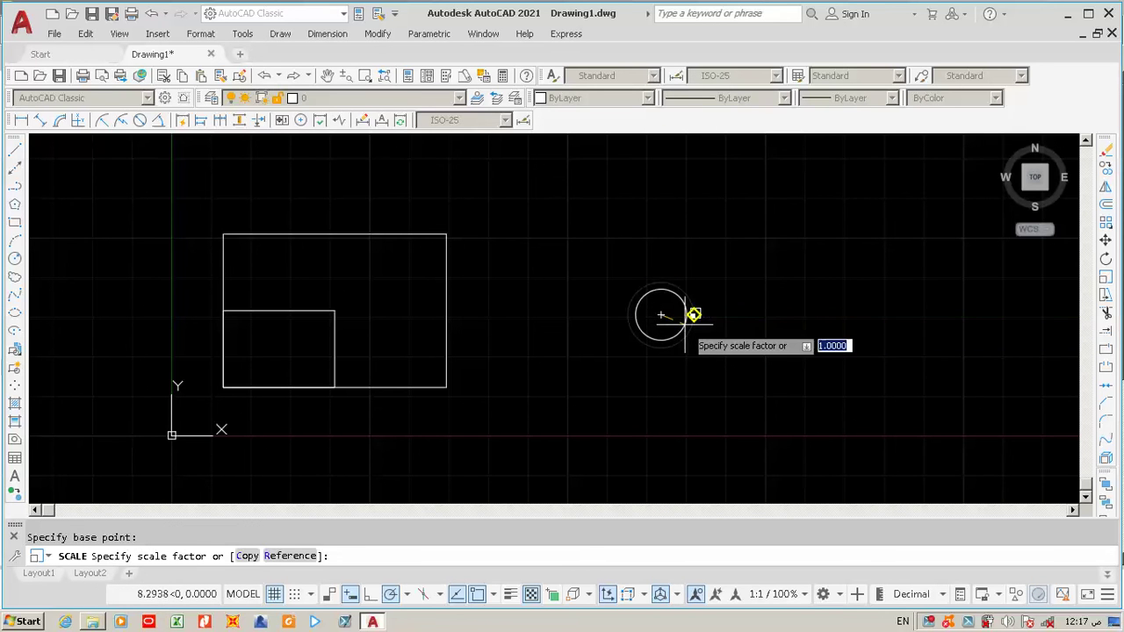
type("c")
key("Return")
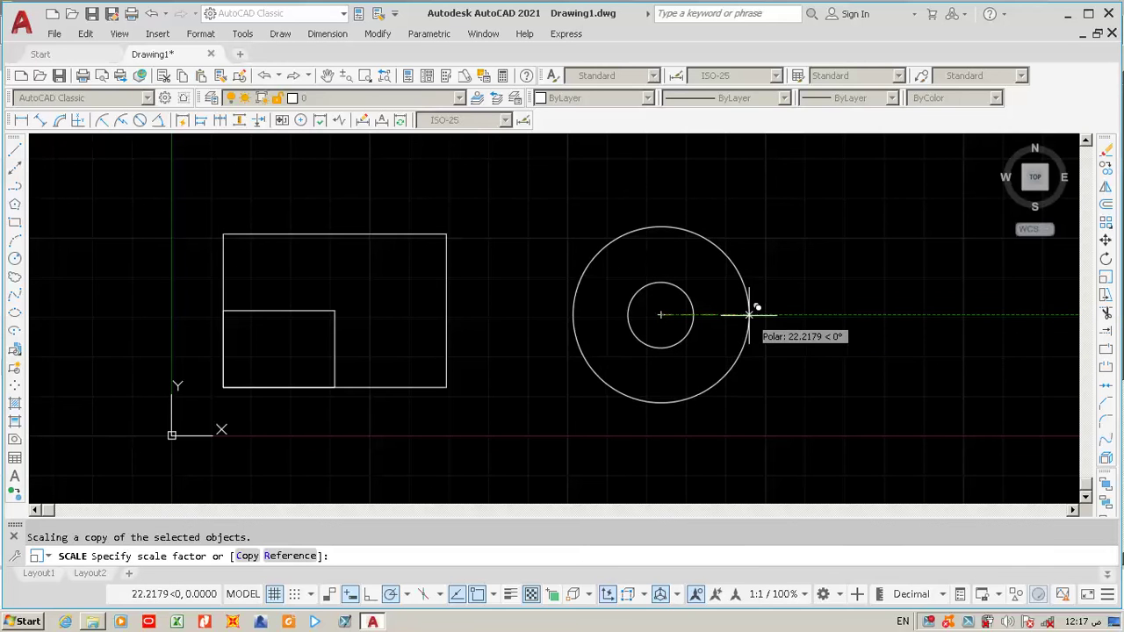
type("5")
key("Return")
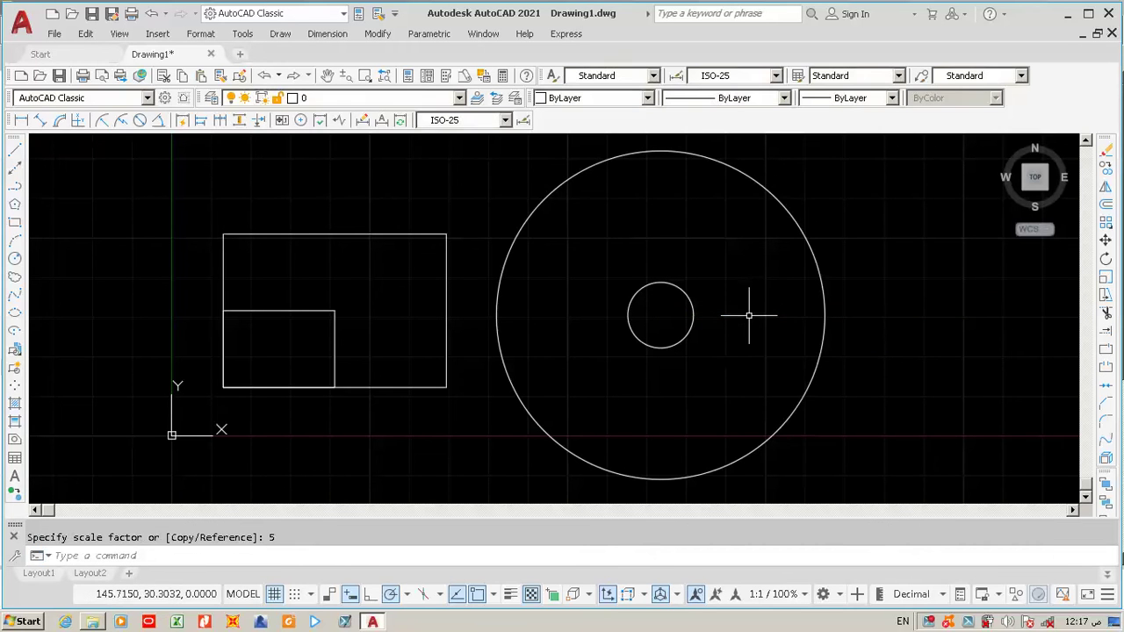
Step: Select the large circle and show its properties in the Properties palette
left_click(827, 211)
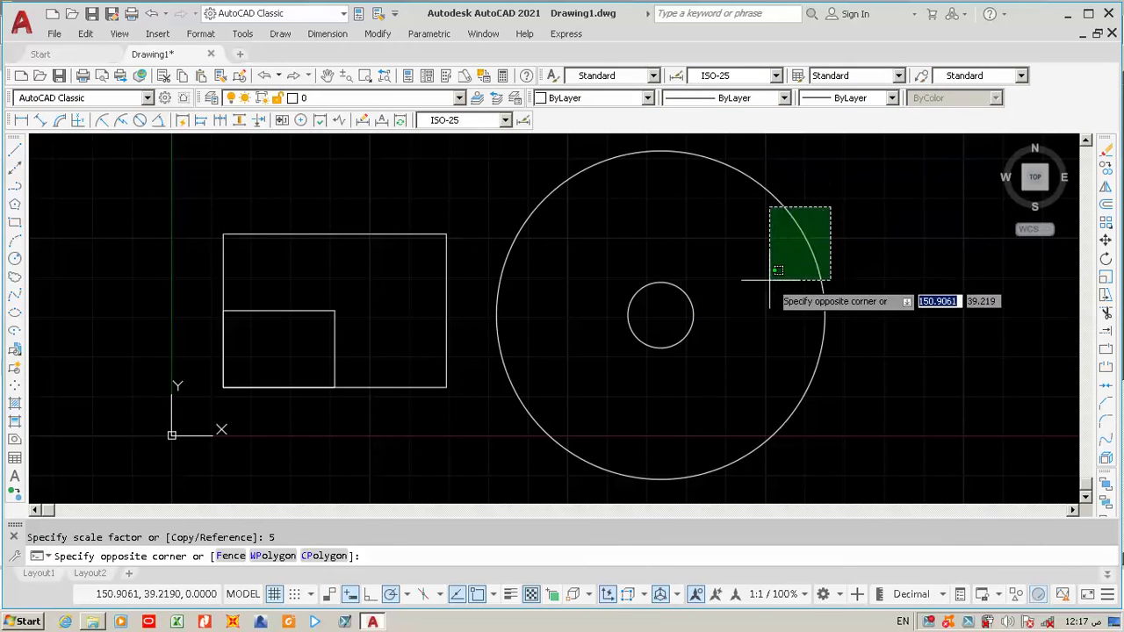
left_click(769, 269)
left_click(724, 275)
left_click(678, 324)
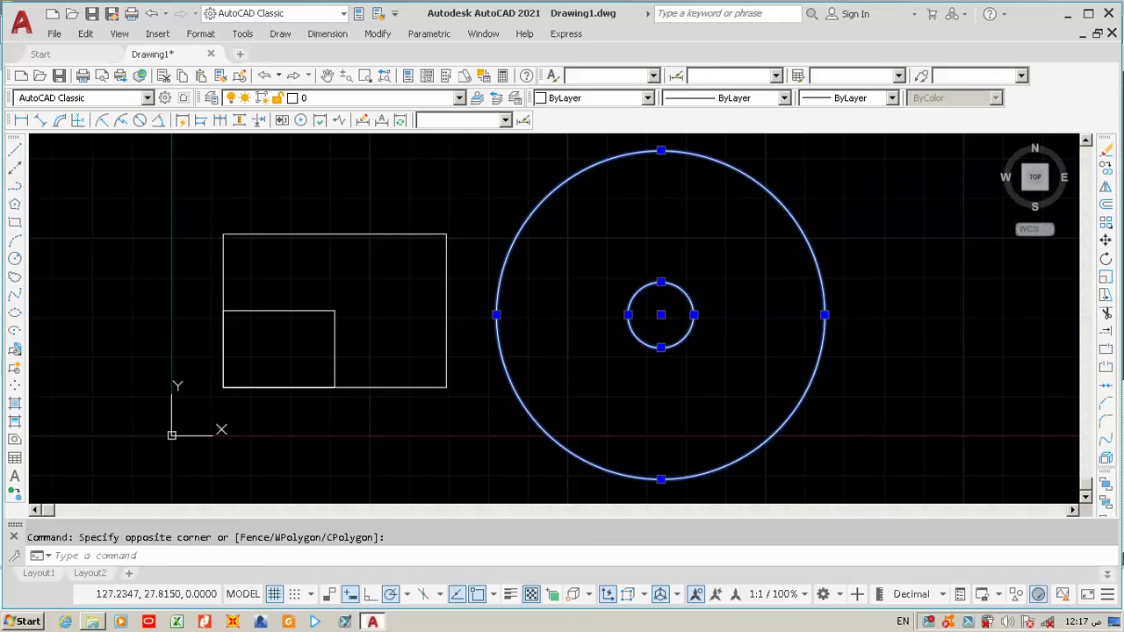
key("Escape")
key("Escape")
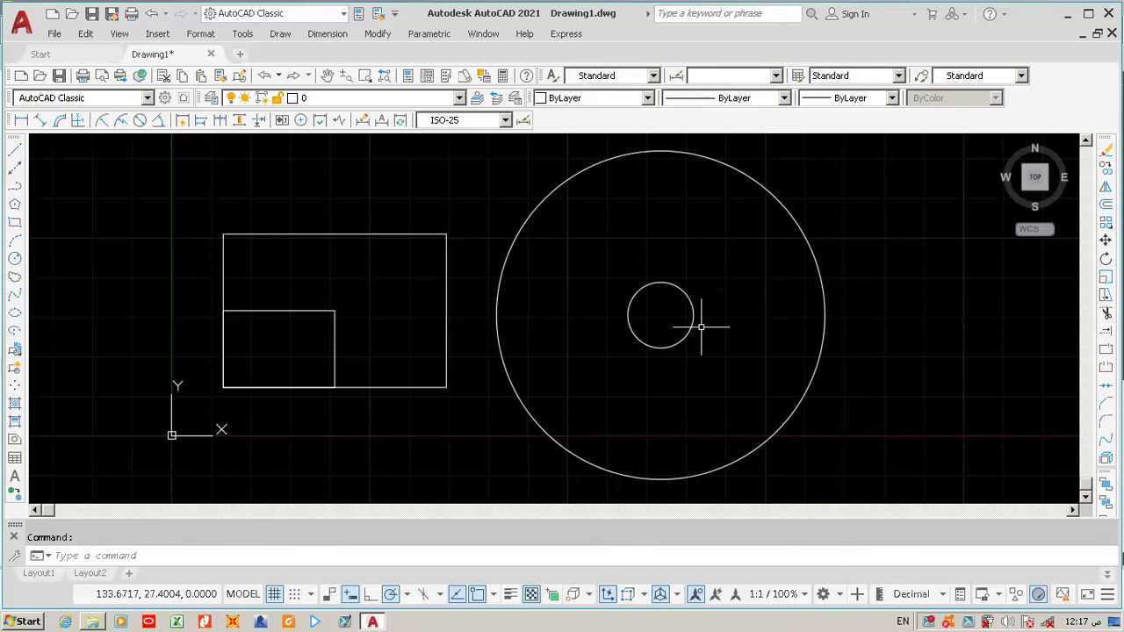
left_click(839, 241)
left_click(823, 265)
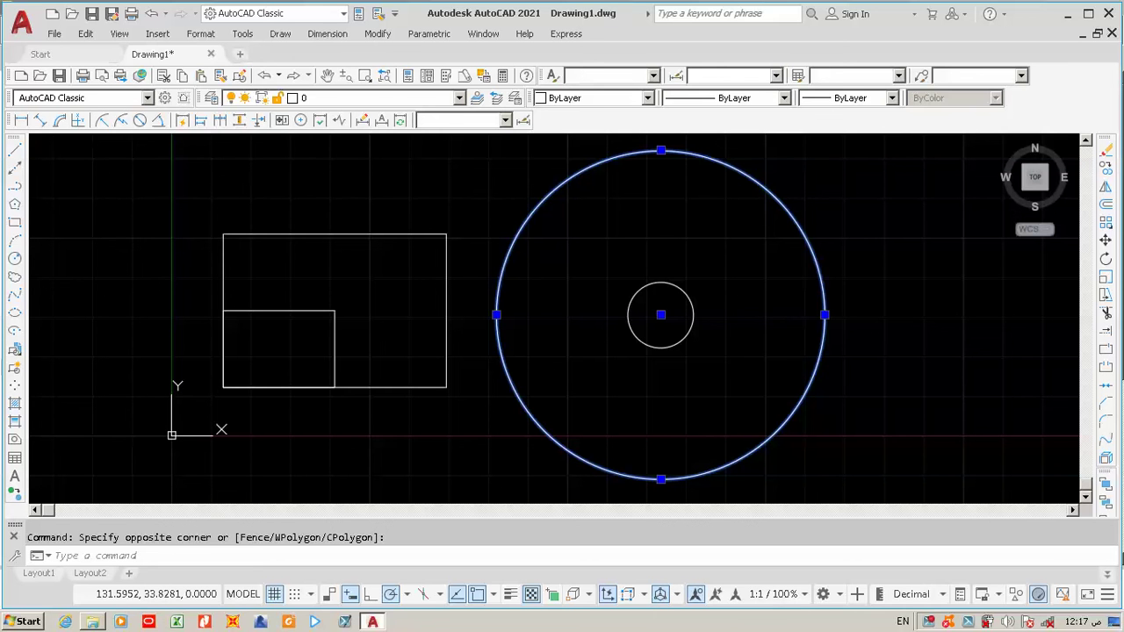
key("ctrl+1")
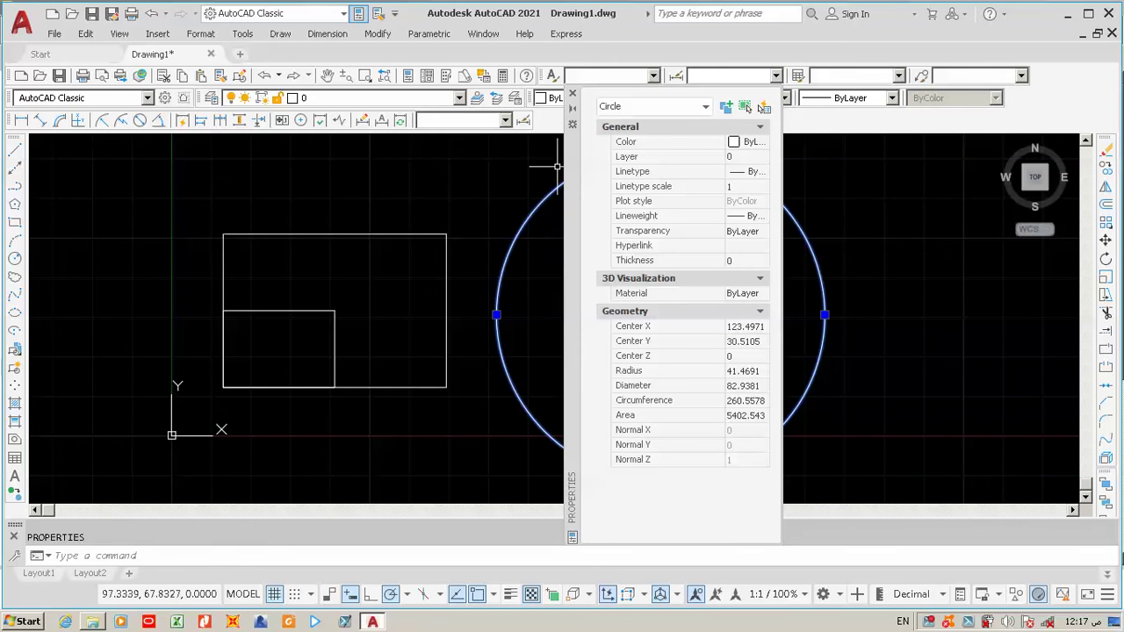
mouse_move(572, 290)
left_mouse_down()
mouse_move(257, 272)
mouse_move(139, 232)
left_mouse_up()
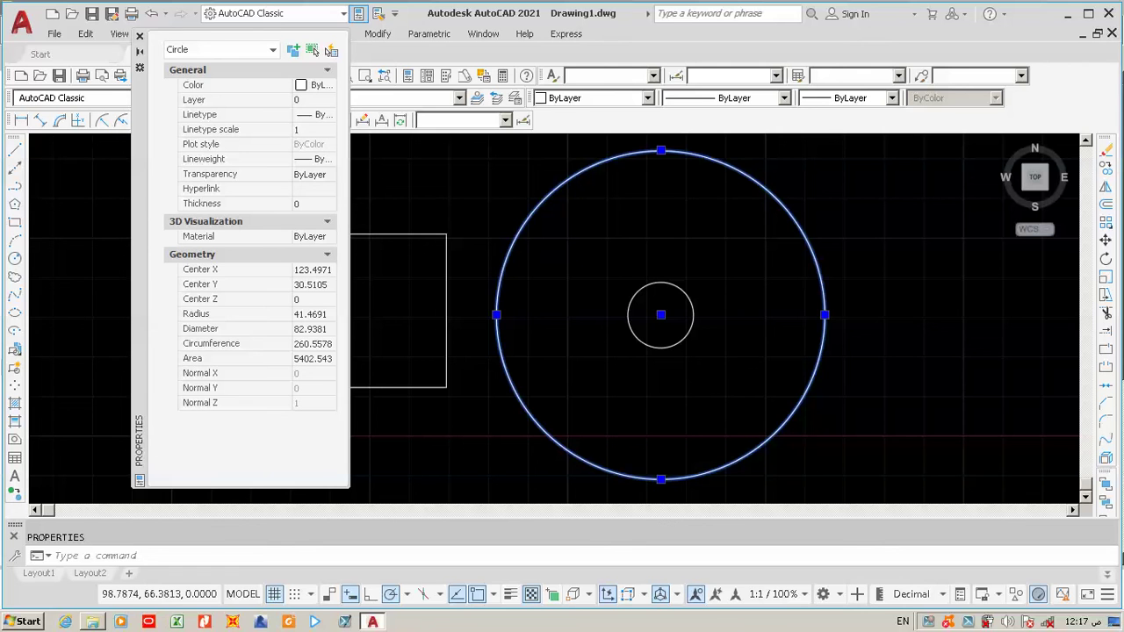
Step: Leave only the small circle selected (radius 8.2938), then close the Properties palette
left_click(677, 272)
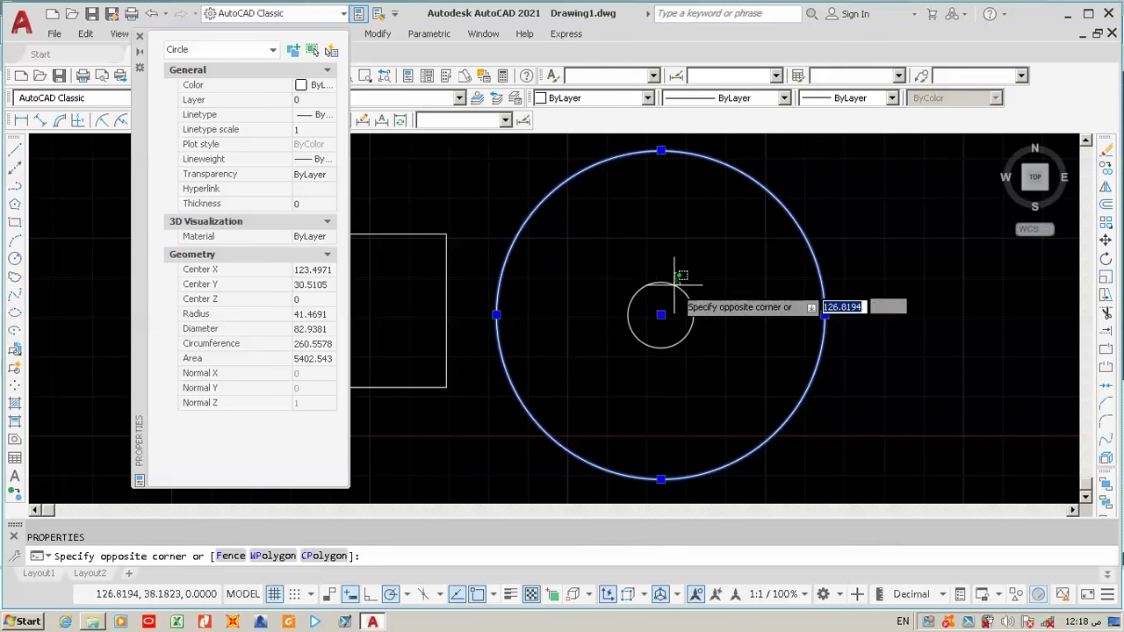
left_click(667, 283)
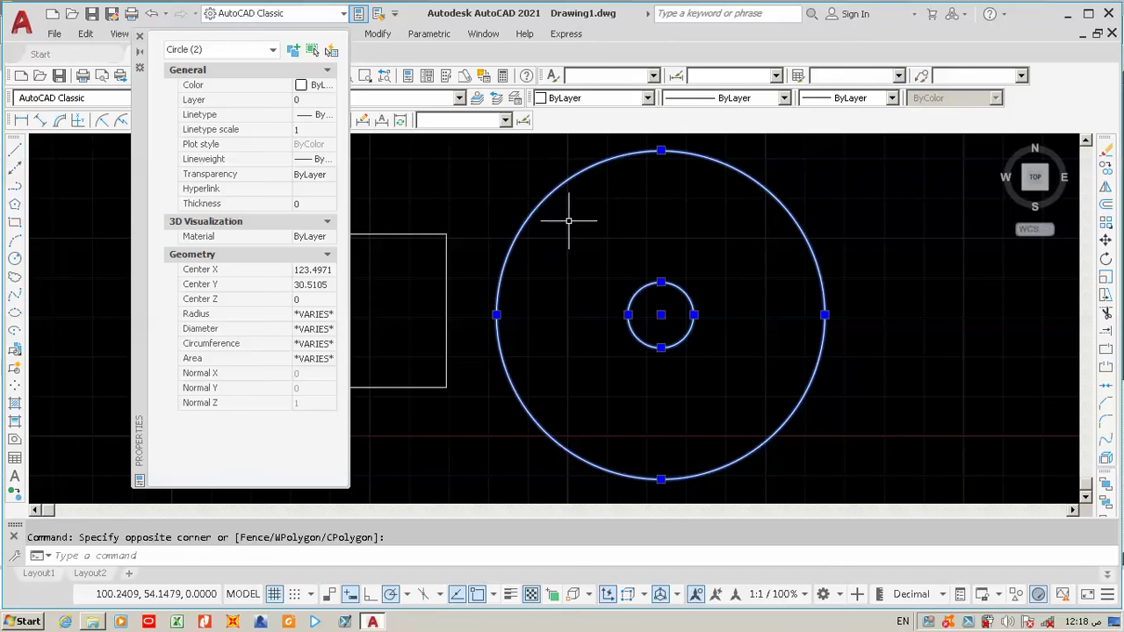
left_click(592, 241)
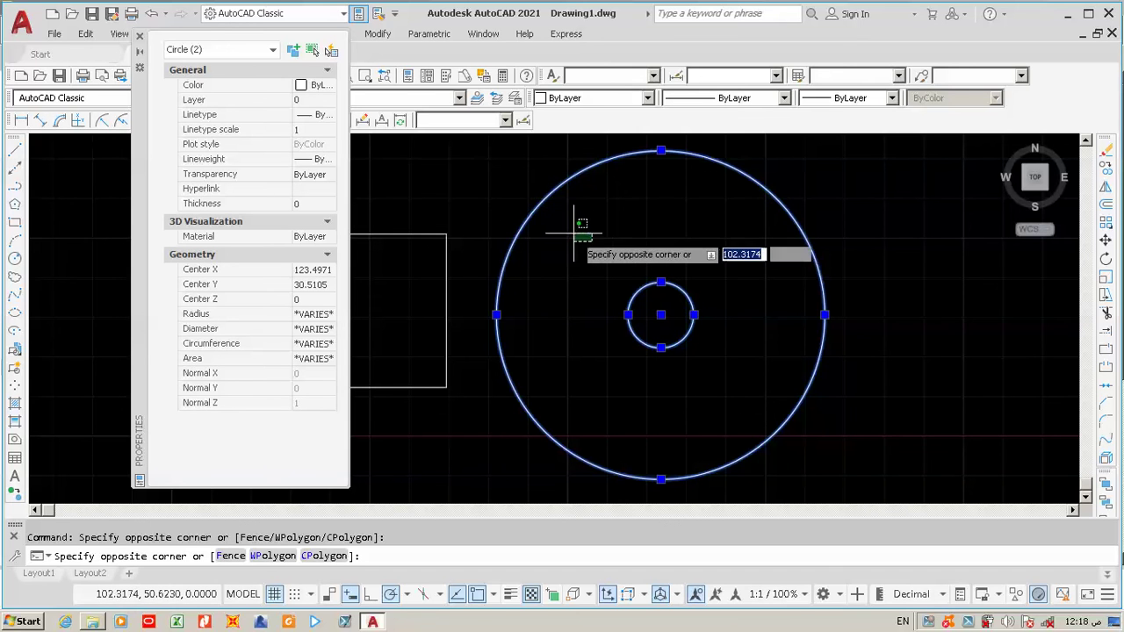
left_click(529, 189, "shift")
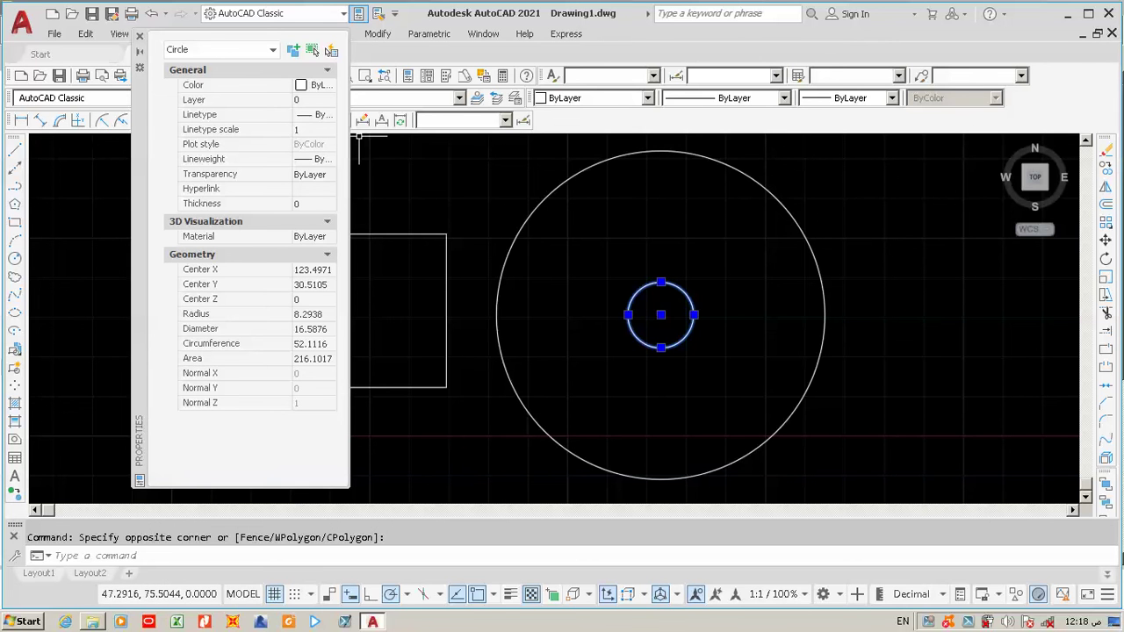
left_click(139, 36)
Step: Erase both rectangles and both circles
key("Escape")
scroll(681, 307, "down", 3)
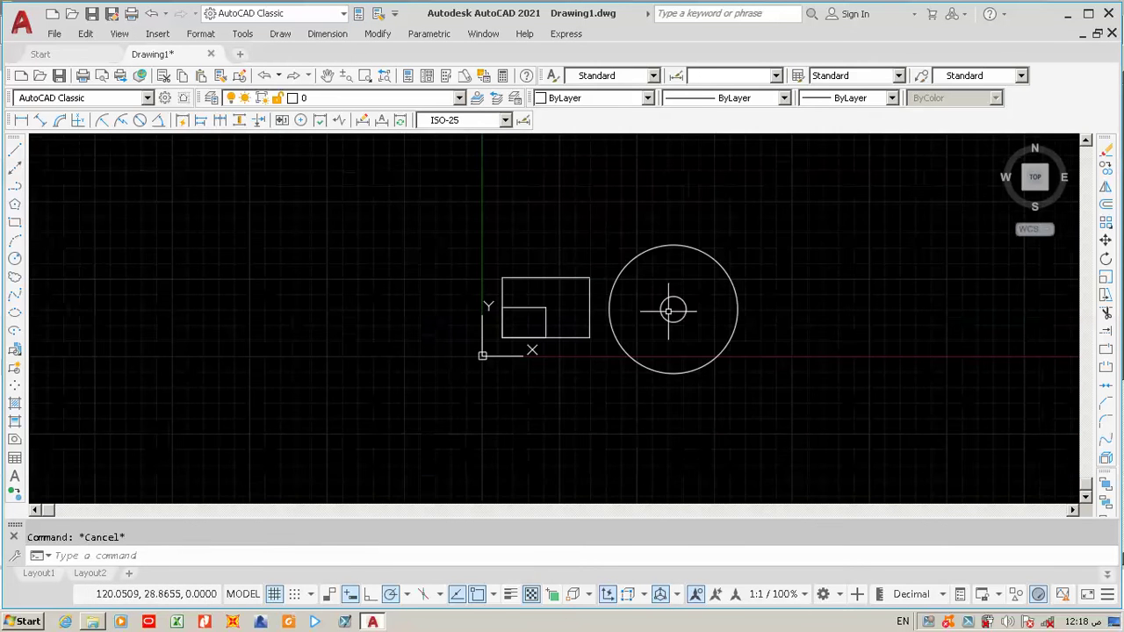
left_click(833, 200)
left_click(401, 378)
key("Delete")
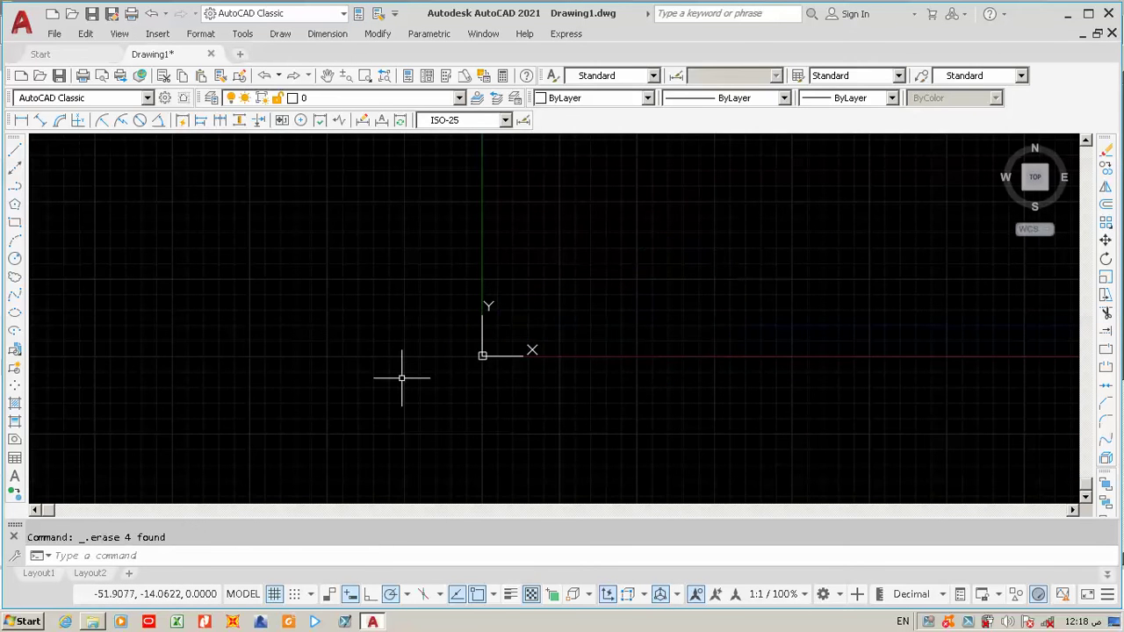
type("rec")
Step: Draw the plate rectangle with a small circle top-left and a larger circle right of middle
key("Return")
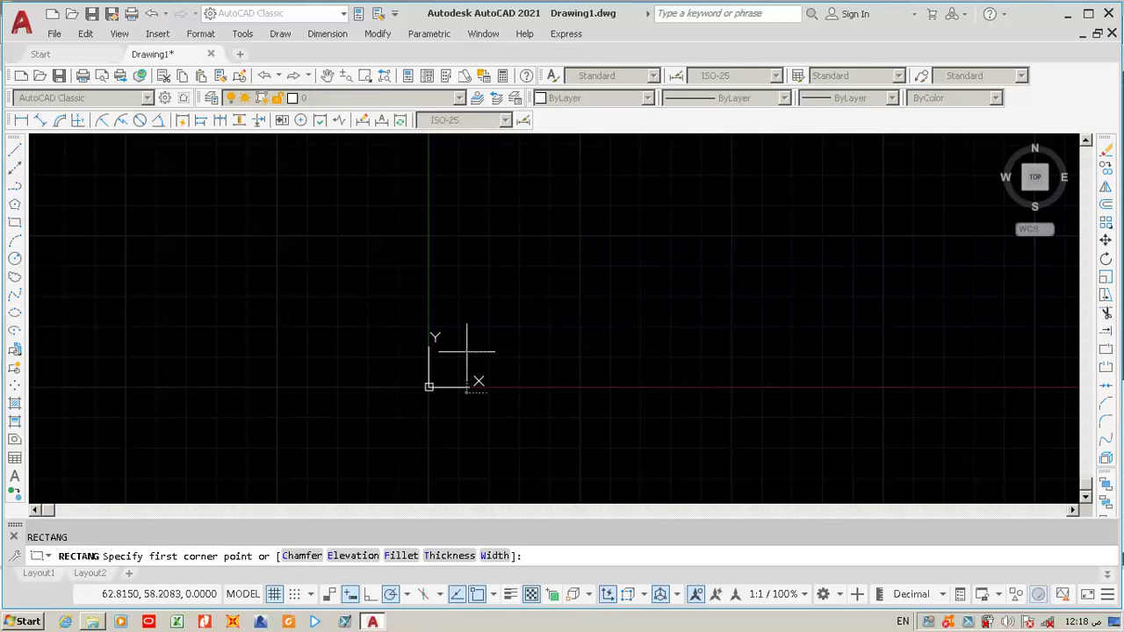
left_click(467, 351)
left_click(707, 230)
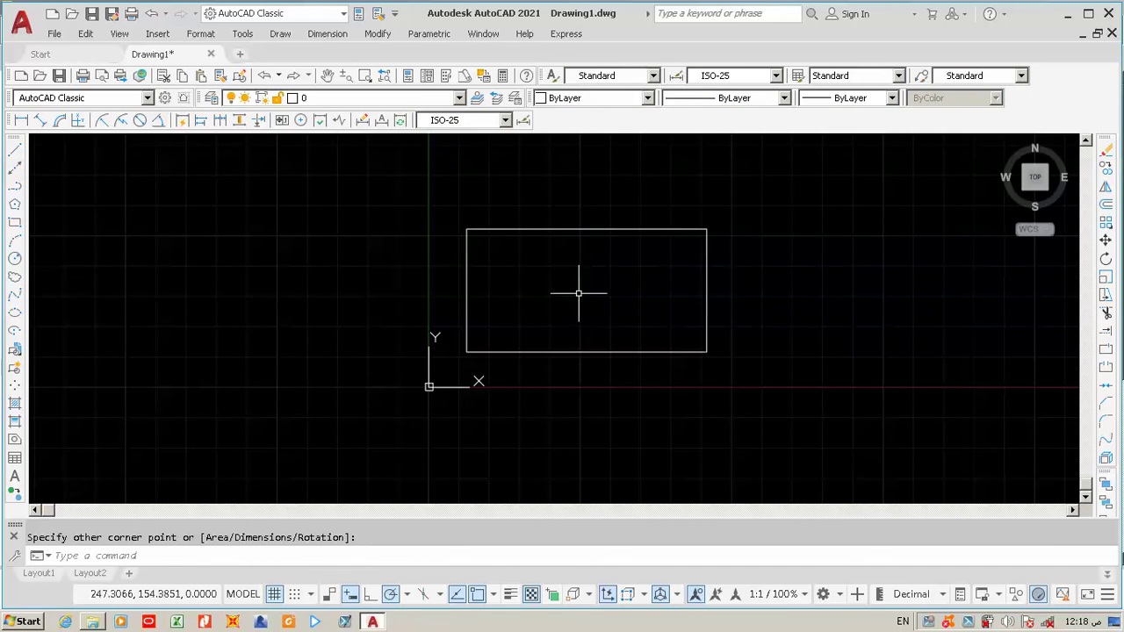
type("c")
key("Return")
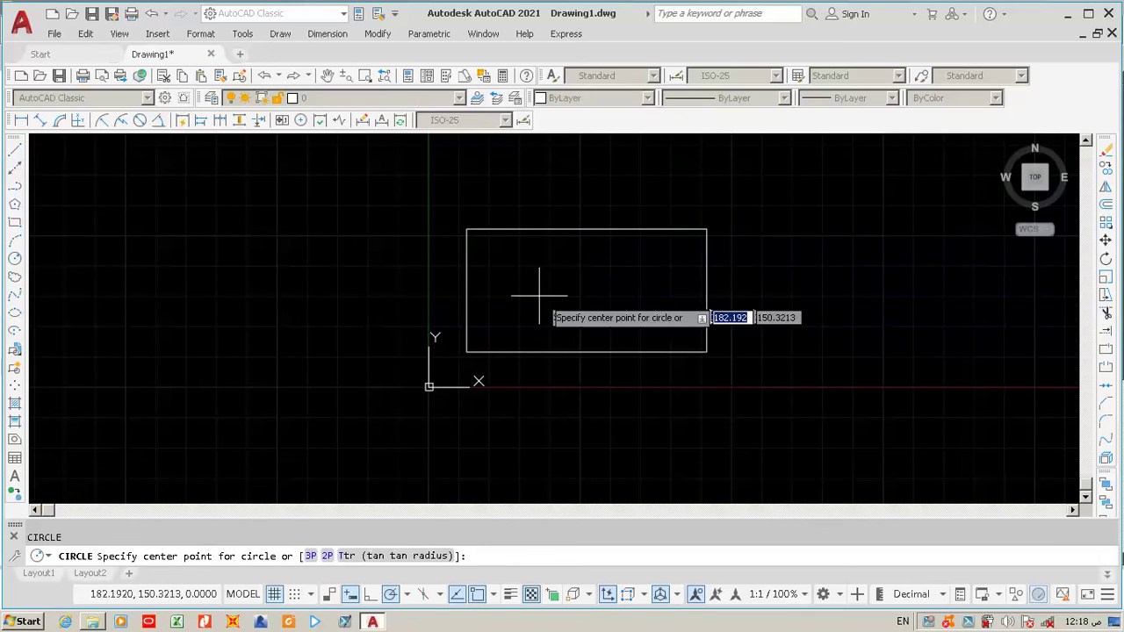
left_click(505, 256)
left_click(516, 273)
key("Return")
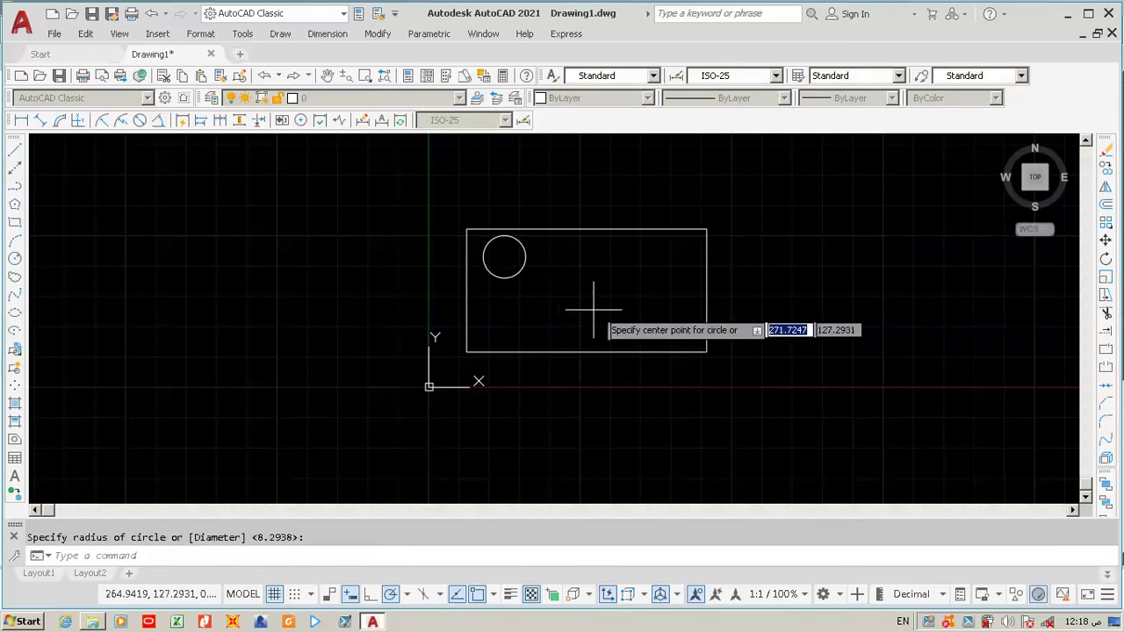
left_click(626, 289)
left_click(597, 296)
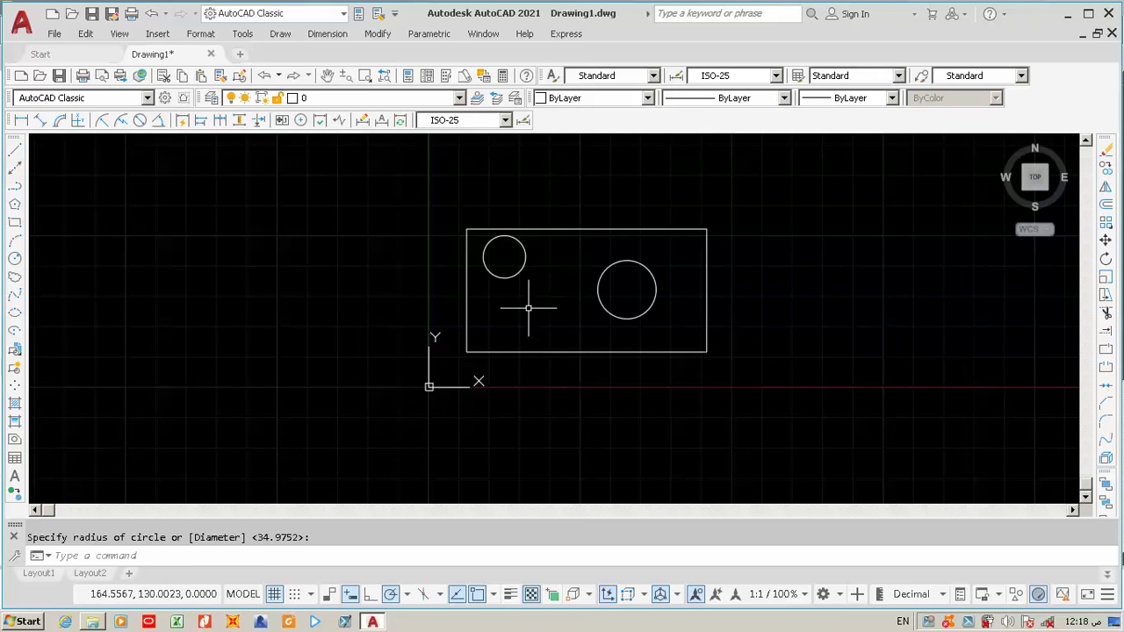
type("rec")
Step: Add a small flat rectangle below the first circle and a tall narrow rectangle near the right edge
key("Return")
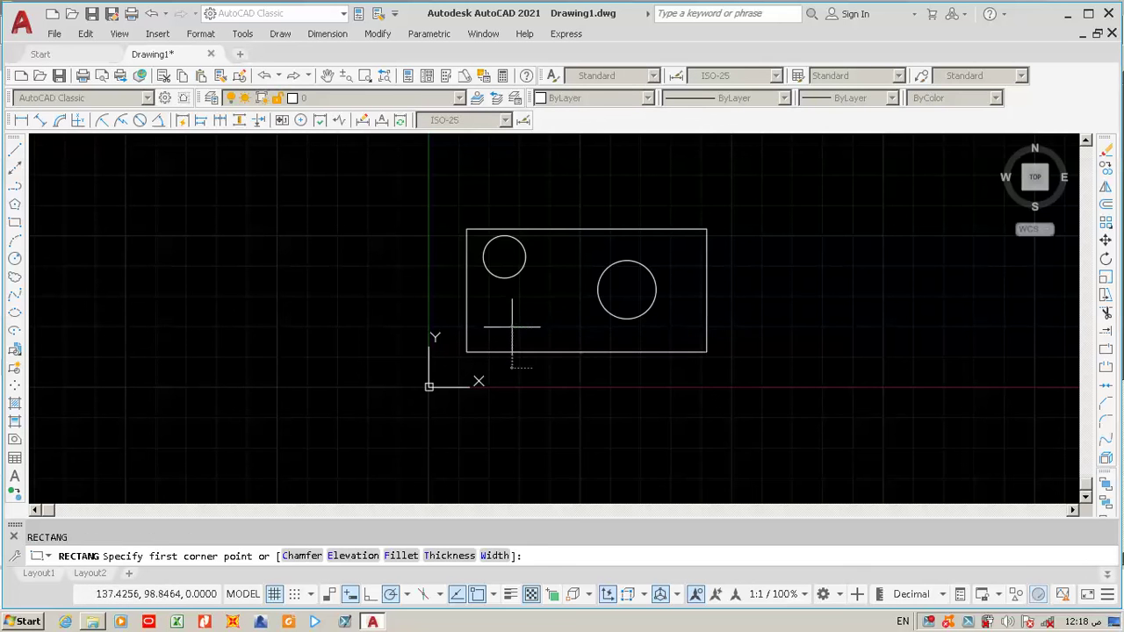
left_click(513, 327)
left_click(551, 301)
scroll(614, 332, "down", 2)
scroll(647, 316, "up", 4)
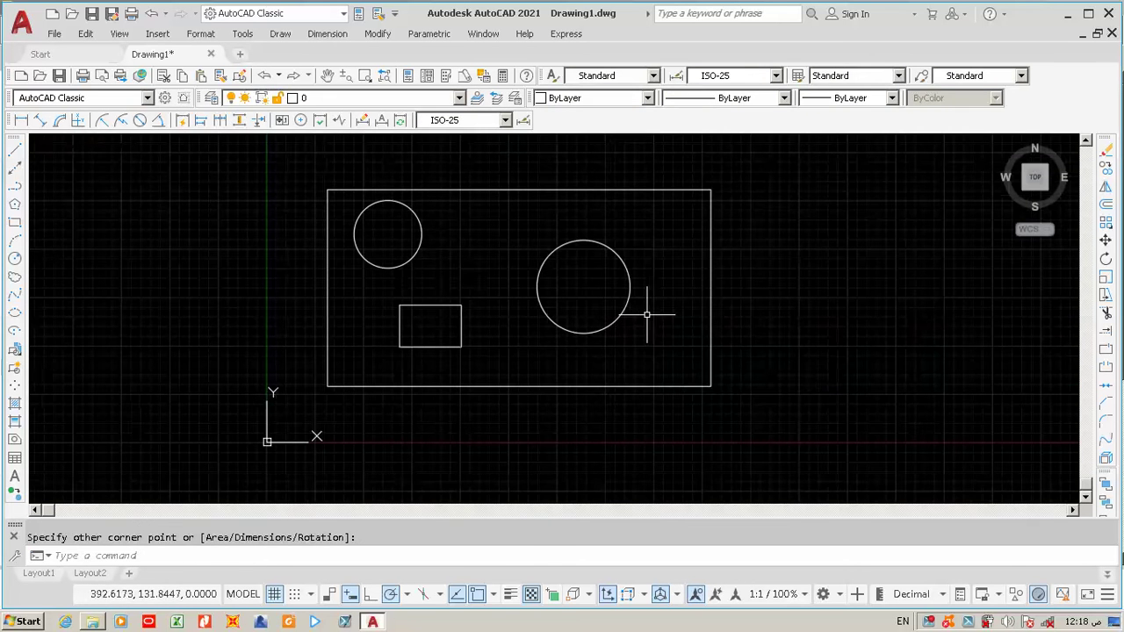
key("Return")
left_click(637, 358)
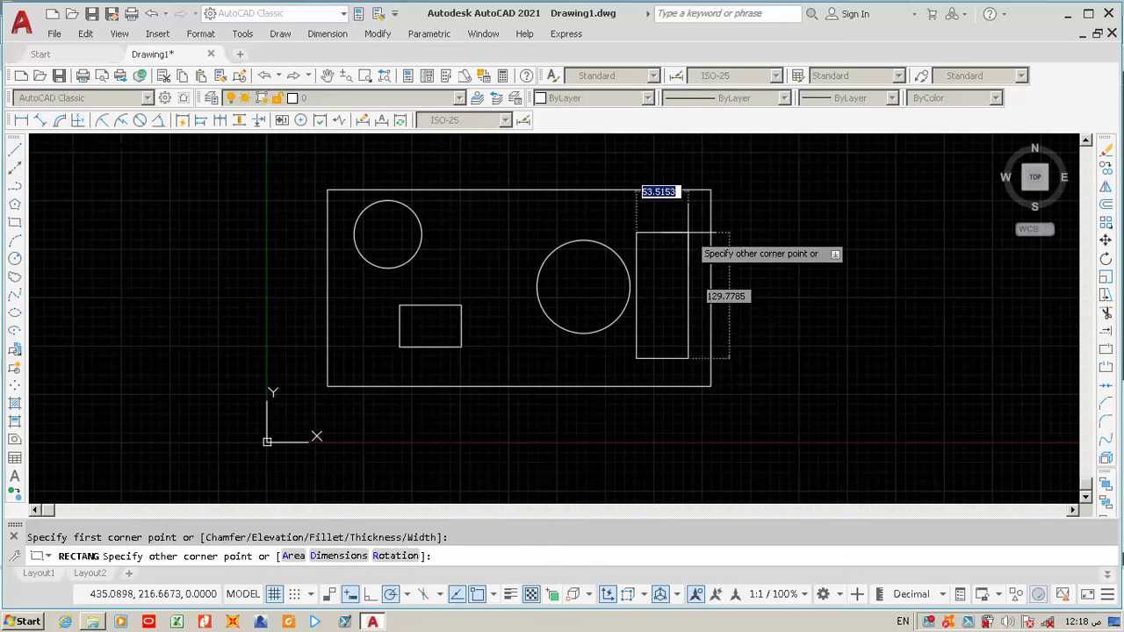
left_click(686, 209)
scroll(468, 237, "down", 2)
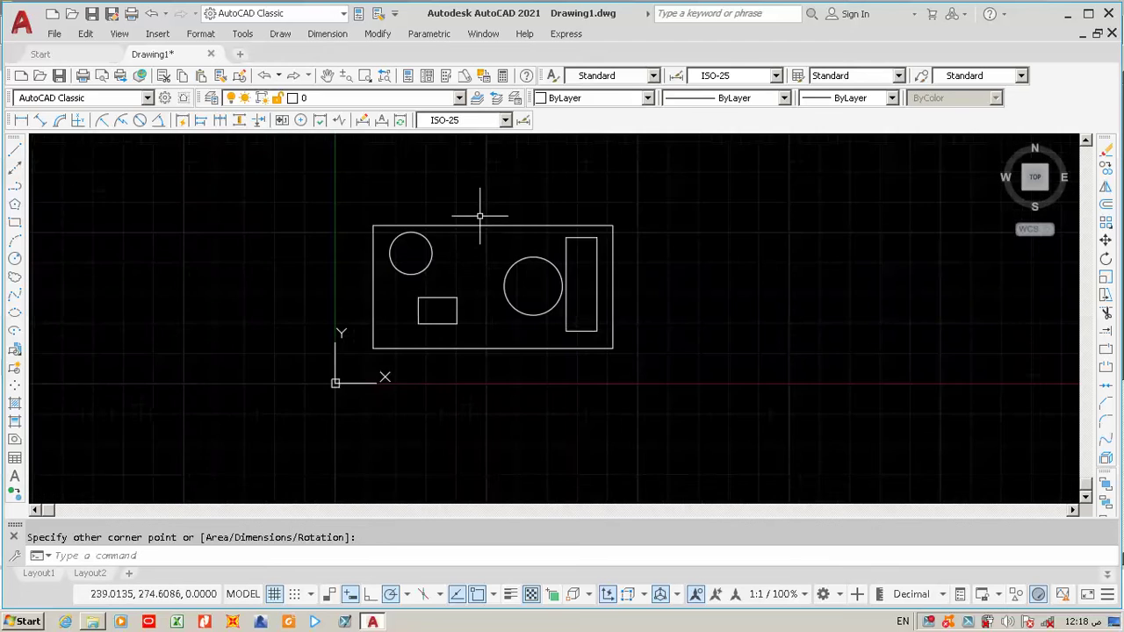
scroll(478, 246, "down", 2)
Step: Draw one long horizontal line segment above the plate with the L command
type("l")
key("Return")
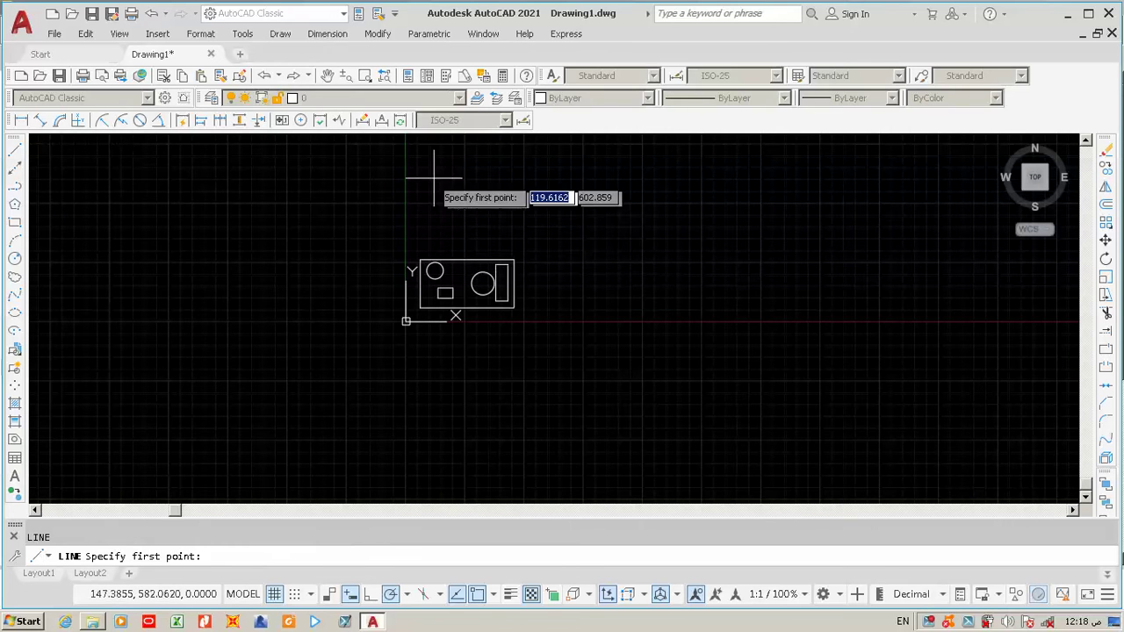
left_click(442, 197)
left_click(714, 204)
key("Return")
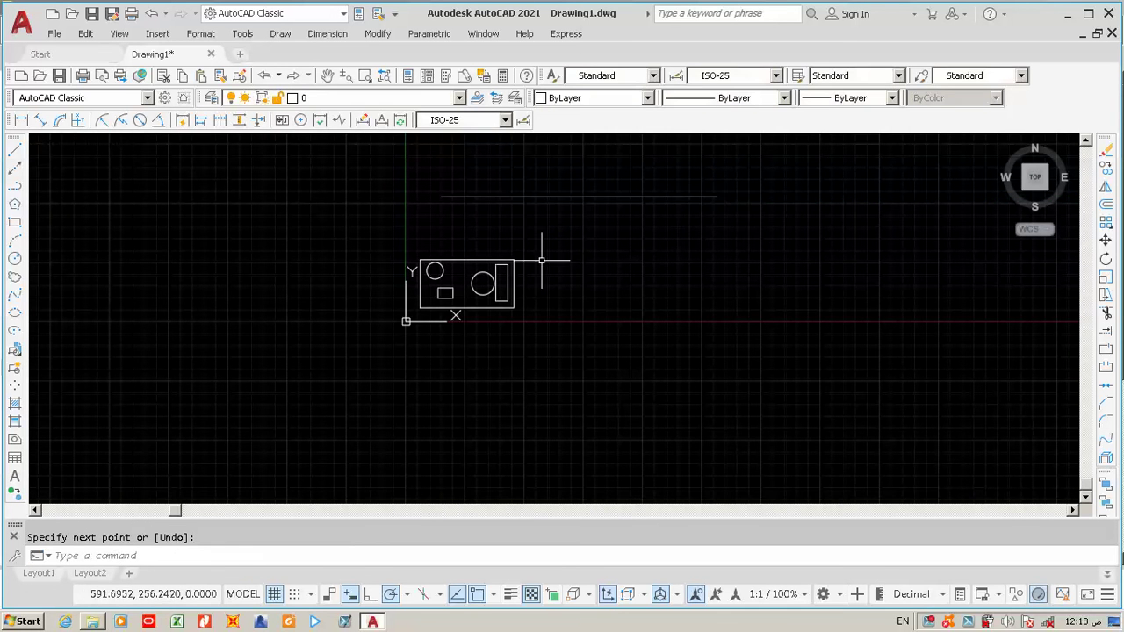
scroll(431, 258, "up", 1)
scroll(475, 250, "down", 1)
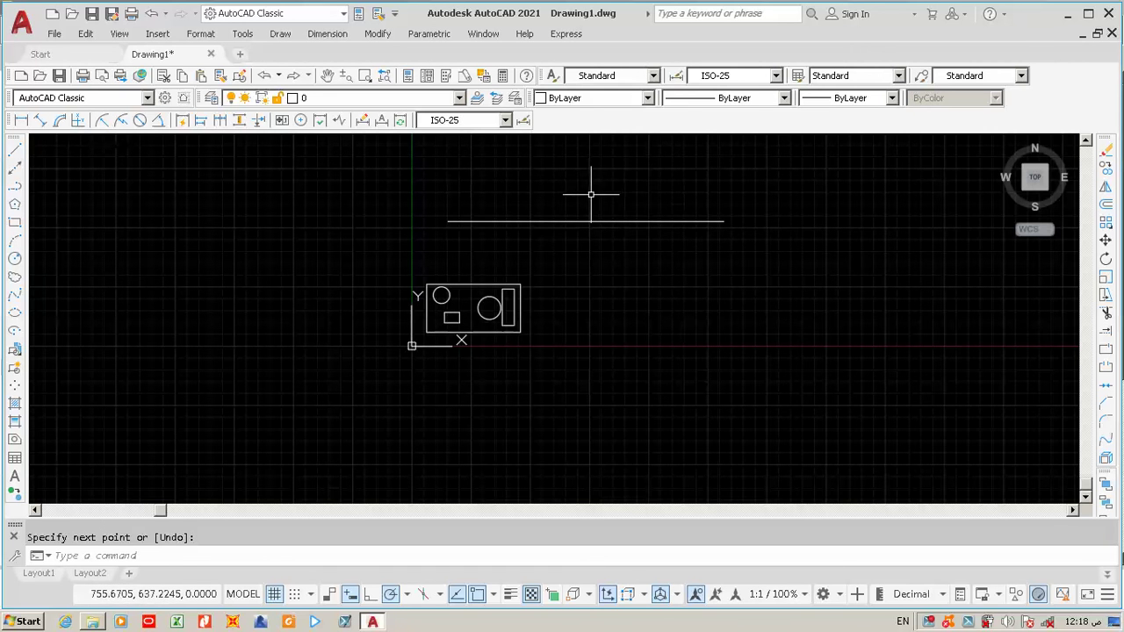
type("sc")
Step: Start scaling the whole plate from its top-left corner using the Reference option
key("Return")
type("SCALE")
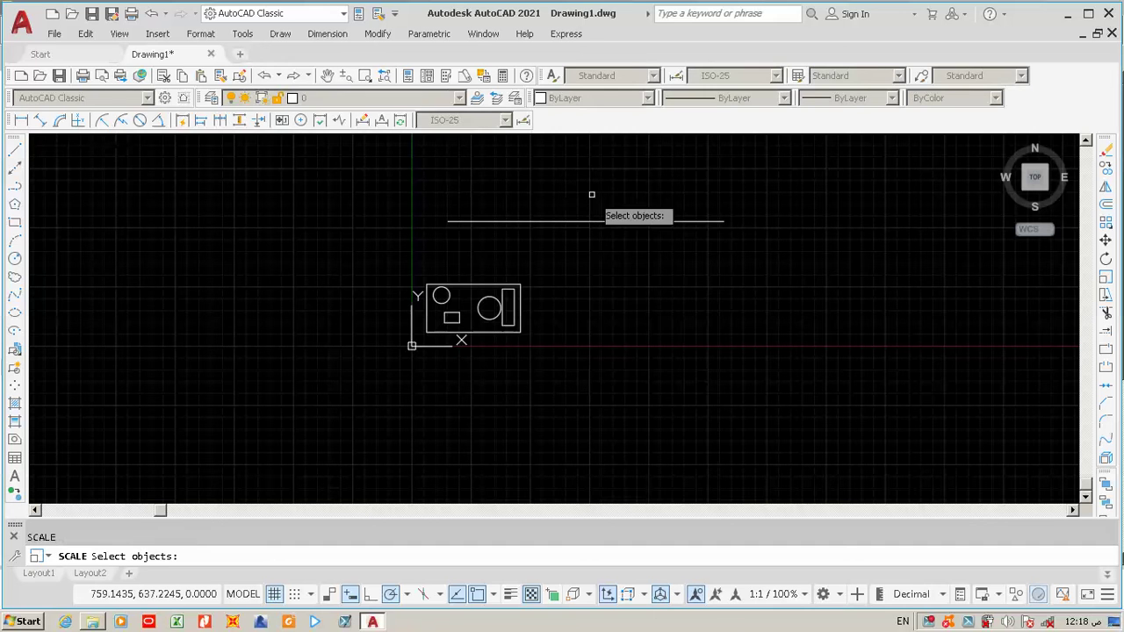
left_click(552, 272)
left_click(378, 354)
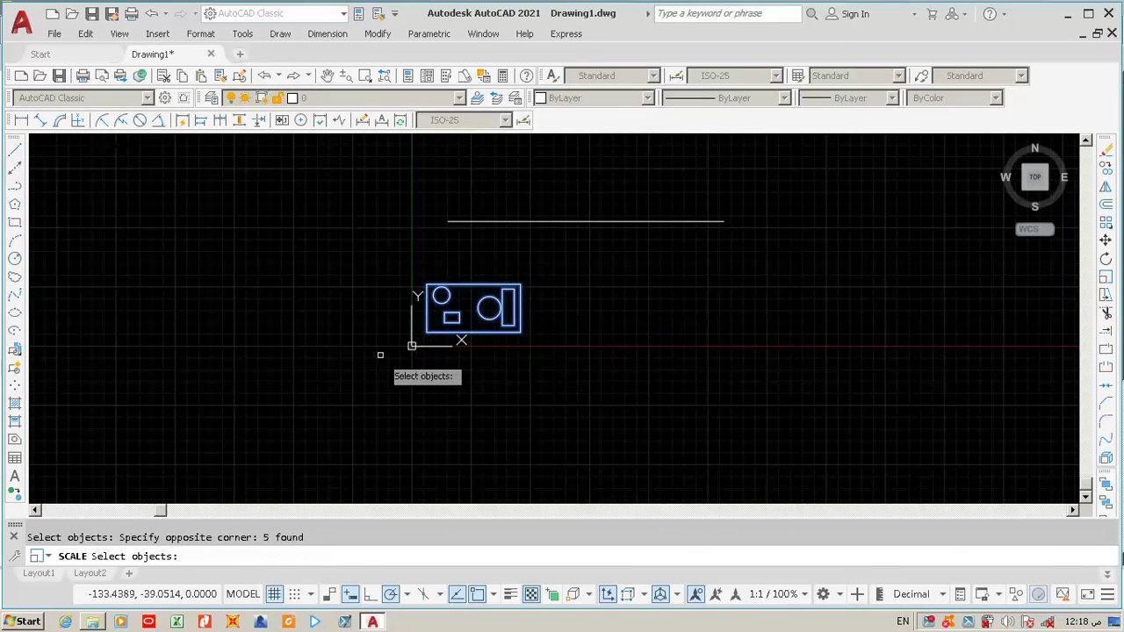
key("Return")
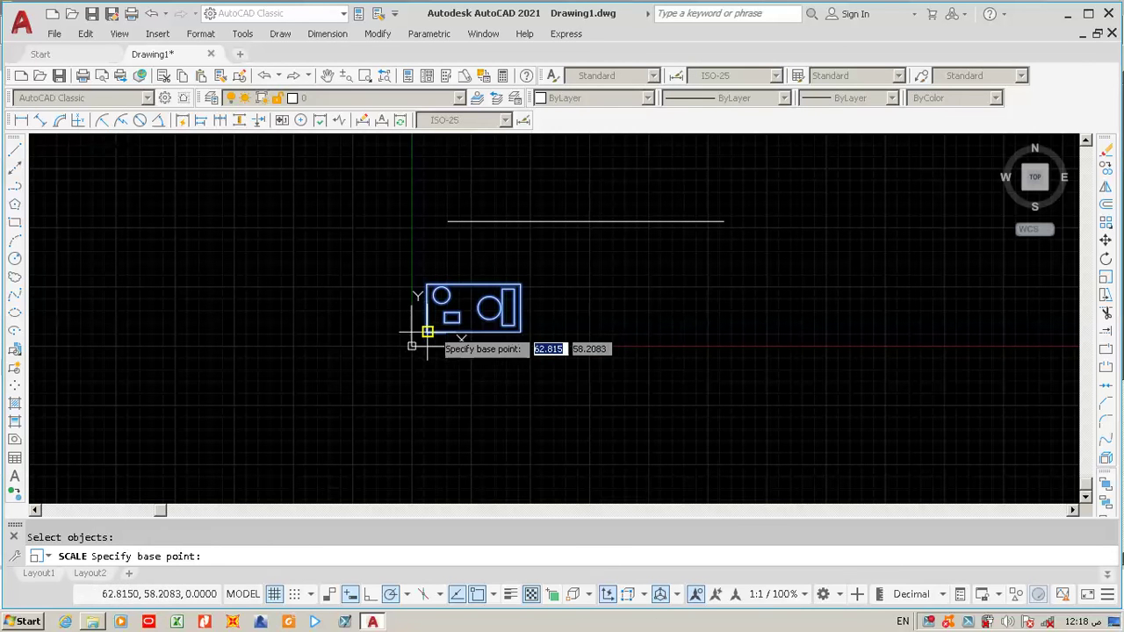
left_click(427, 285)
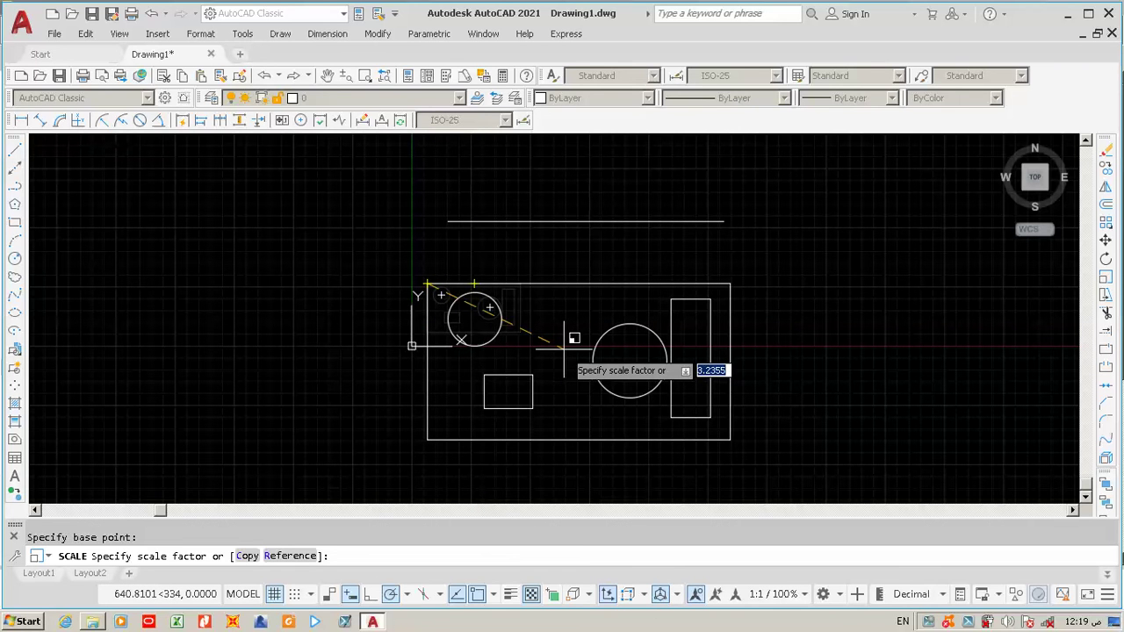
key("Return")
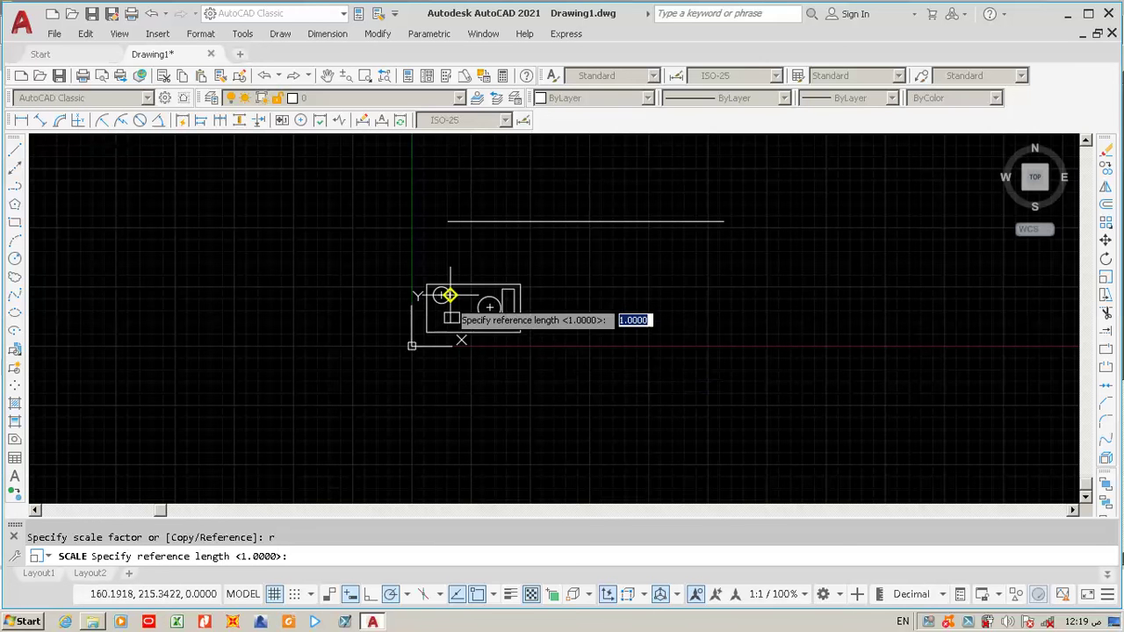
Step: Use the top edge as reference length and the horizontal line's endpoints as new length
scroll(427, 284, "up", 4)
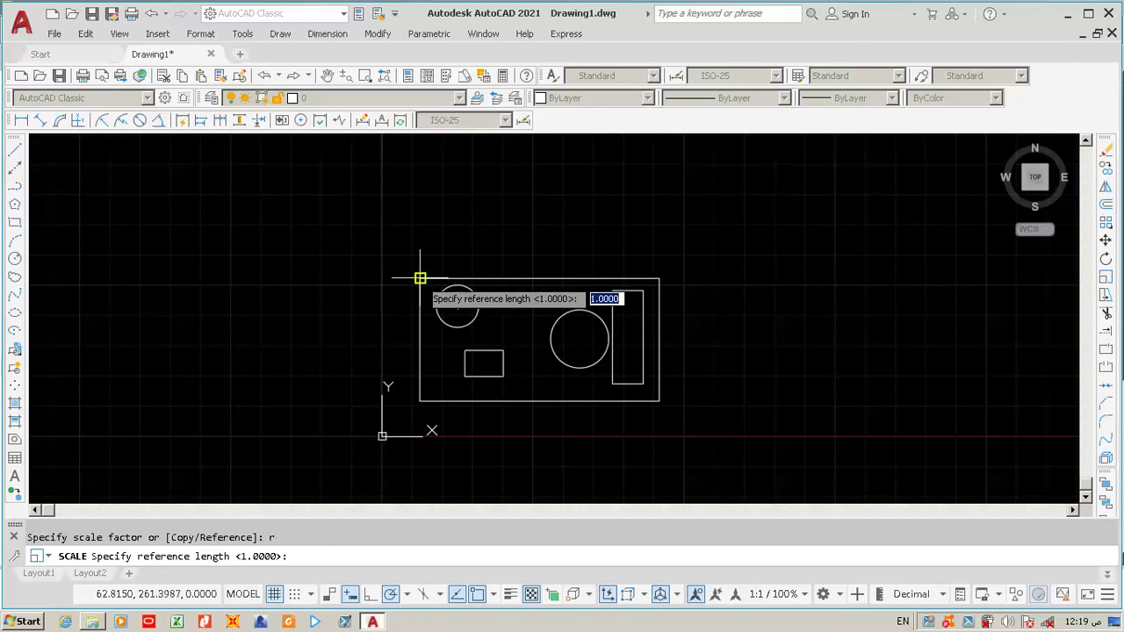
left_click(420, 279)
left_click(659, 279)
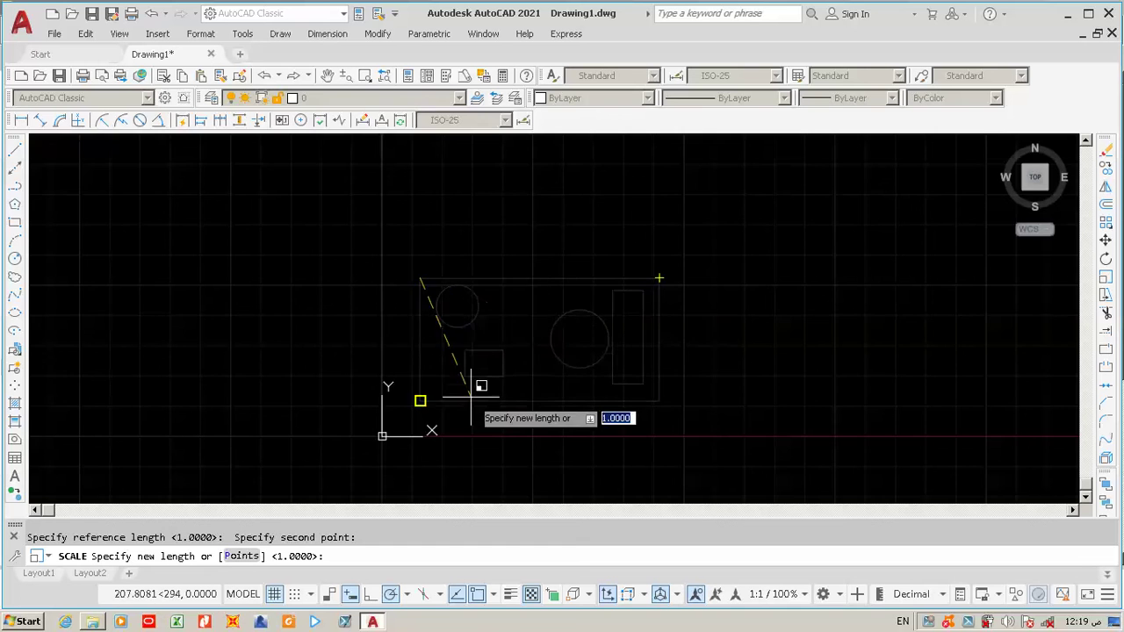
scroll(461, 425, "down", 4)
scroll(491, 417, "up", 3)
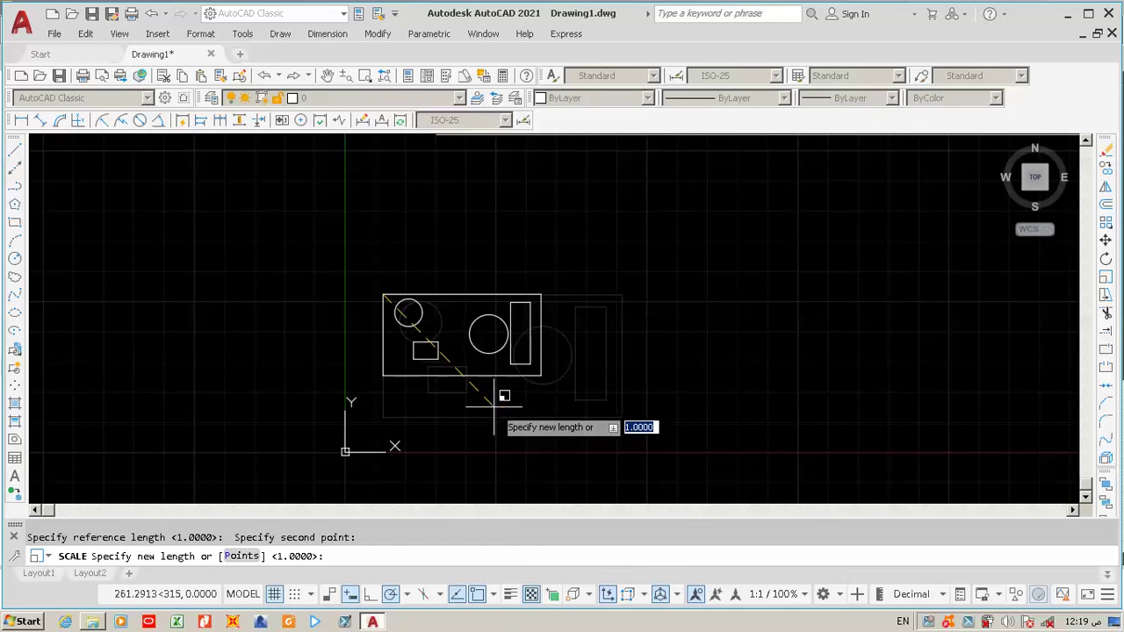
scroll(518, 391, "down", 3)
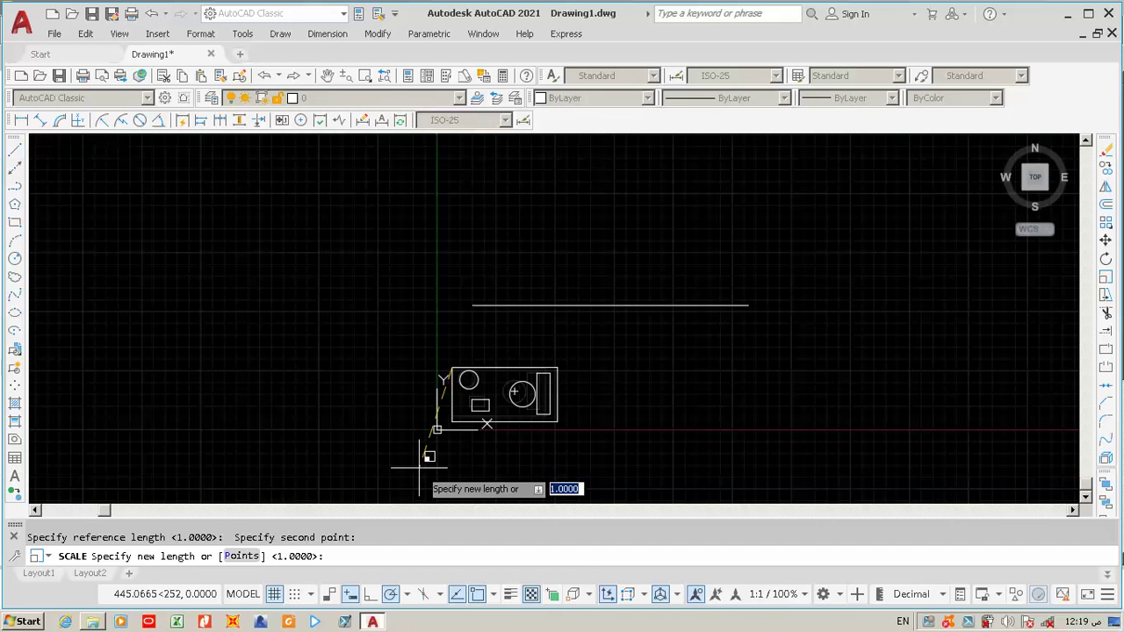
type("p")
key("Return")
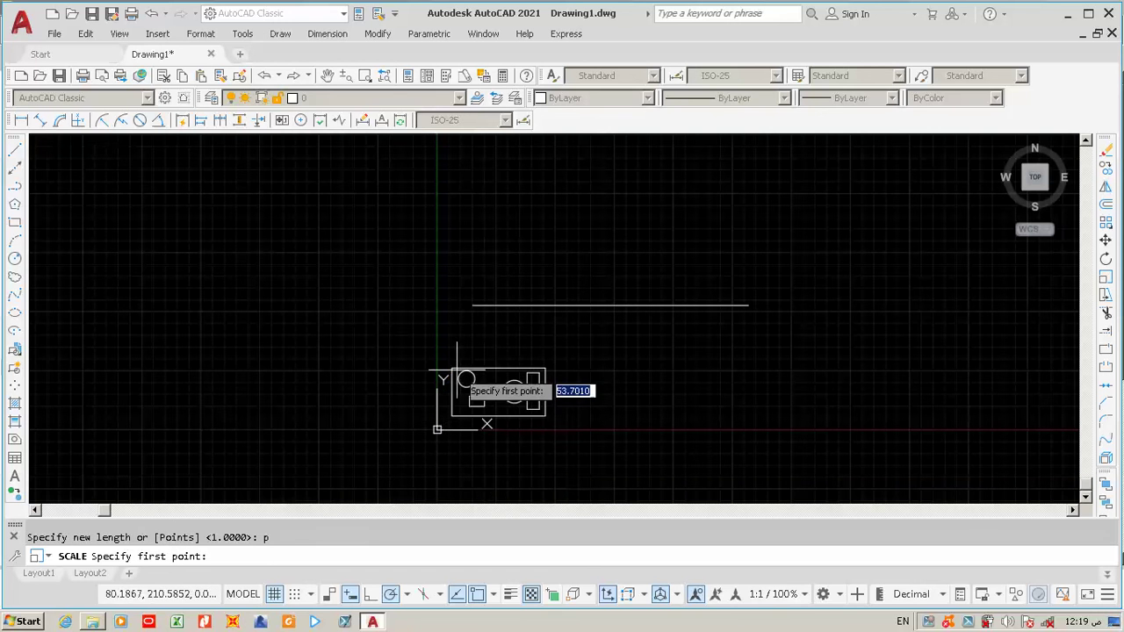
left_click(473, 306)
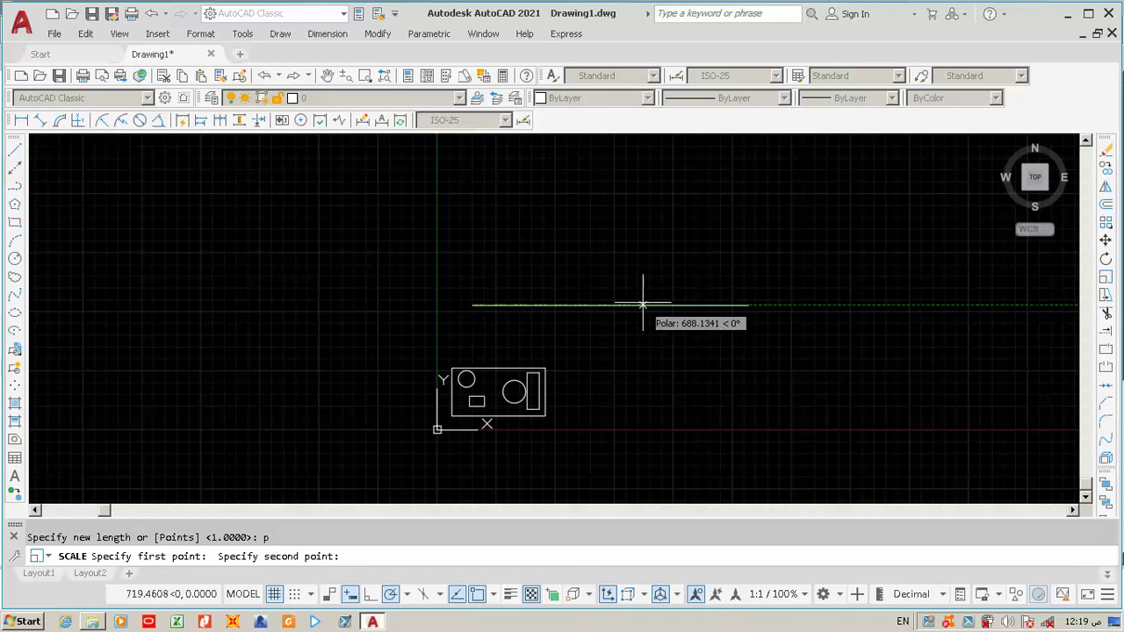
left_click(747, 305)
scroll(577, 322, "down", 2)
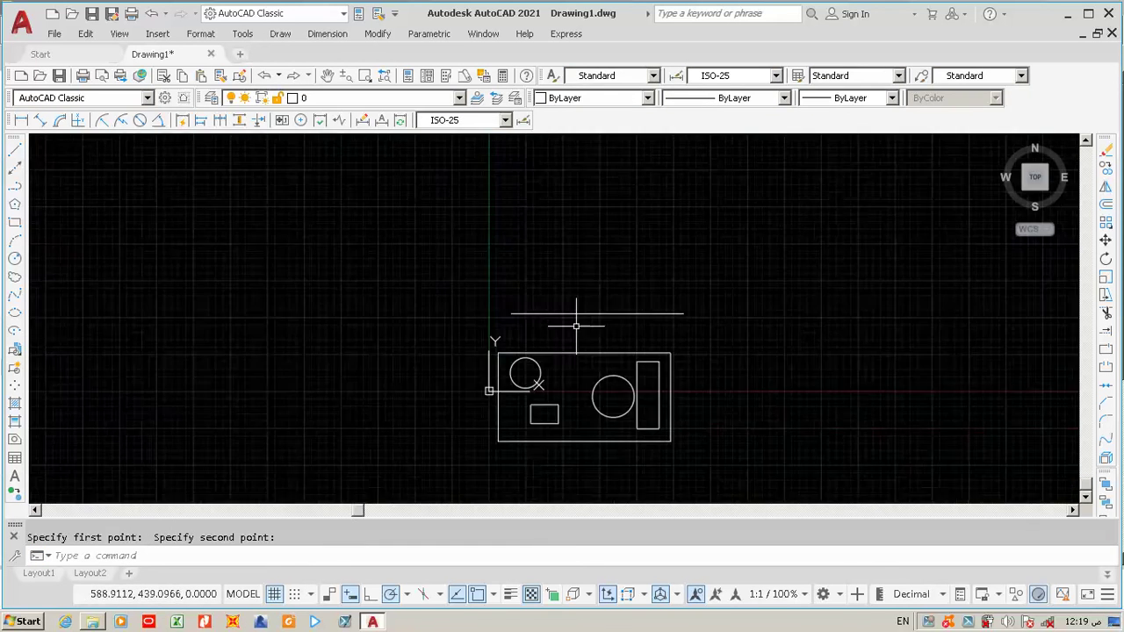
scroll(577, 326, "up", 2)
Step: Add a linear dimension to the horizontal line, showing 1166.31
scroll(579, 335, "down", 2)
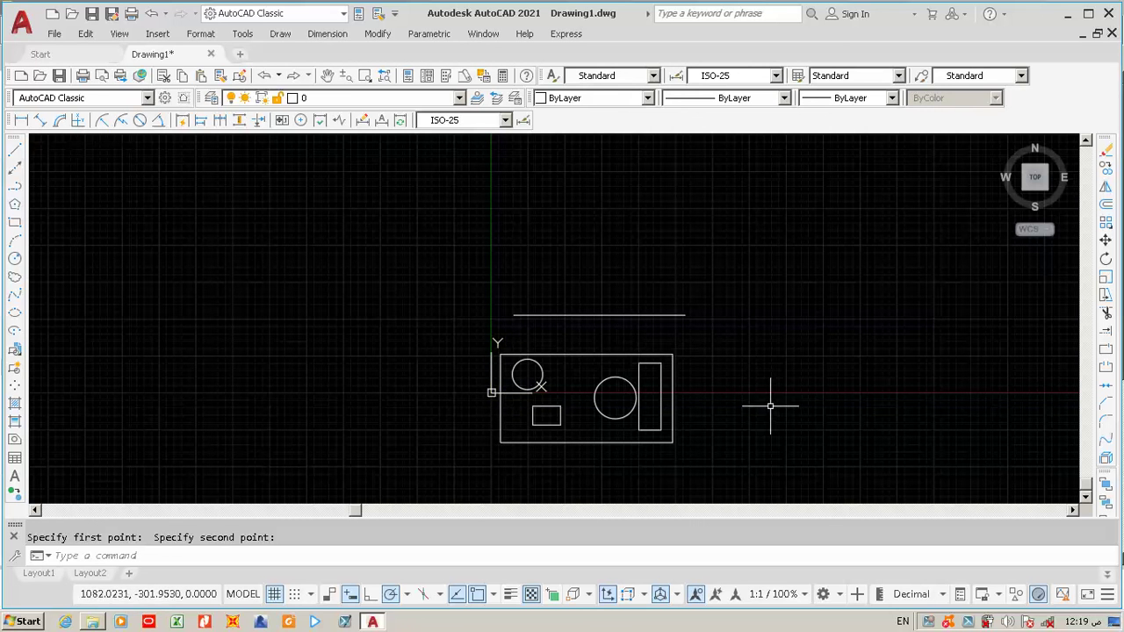
scroll(577, 322, "up", 2)
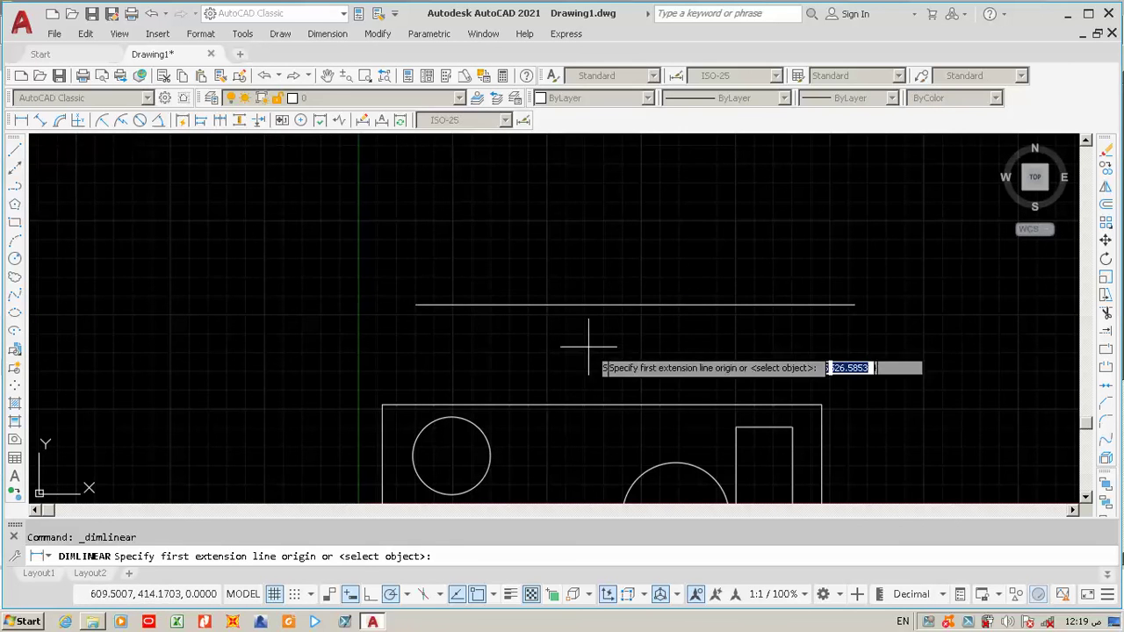
key("Return")
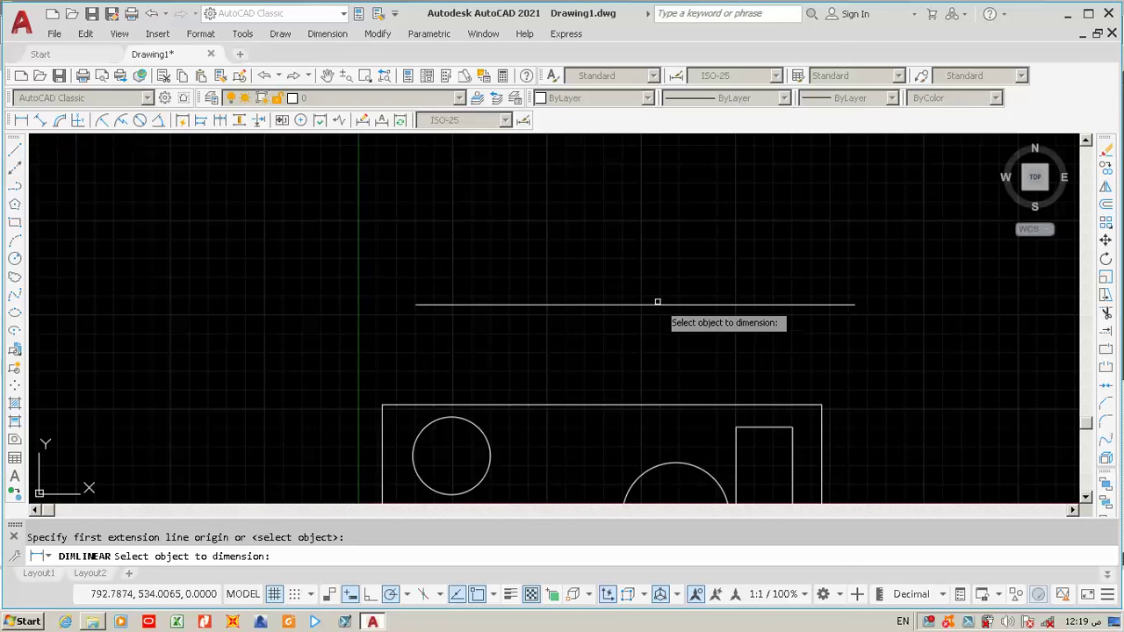
left_click(656, 305)
left_click(657, 288)
scroll(623, 284, "up", 2)
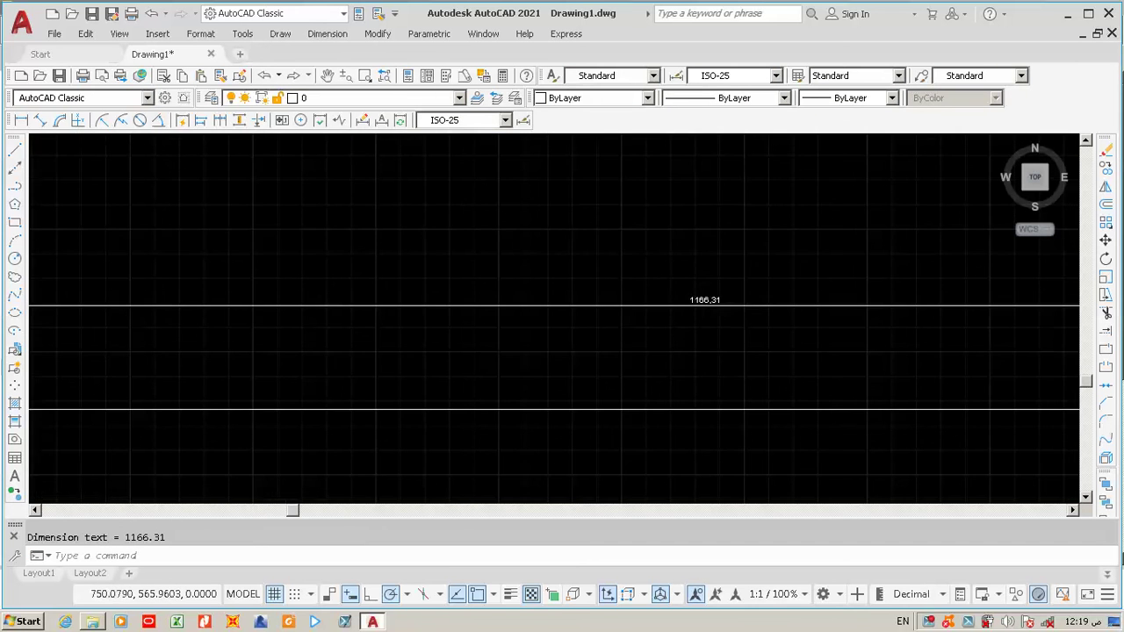
scroll(745, 312, "up", 2)
scroll(547, 238, "down", 2)
scroll(582, 326, "down", 2)
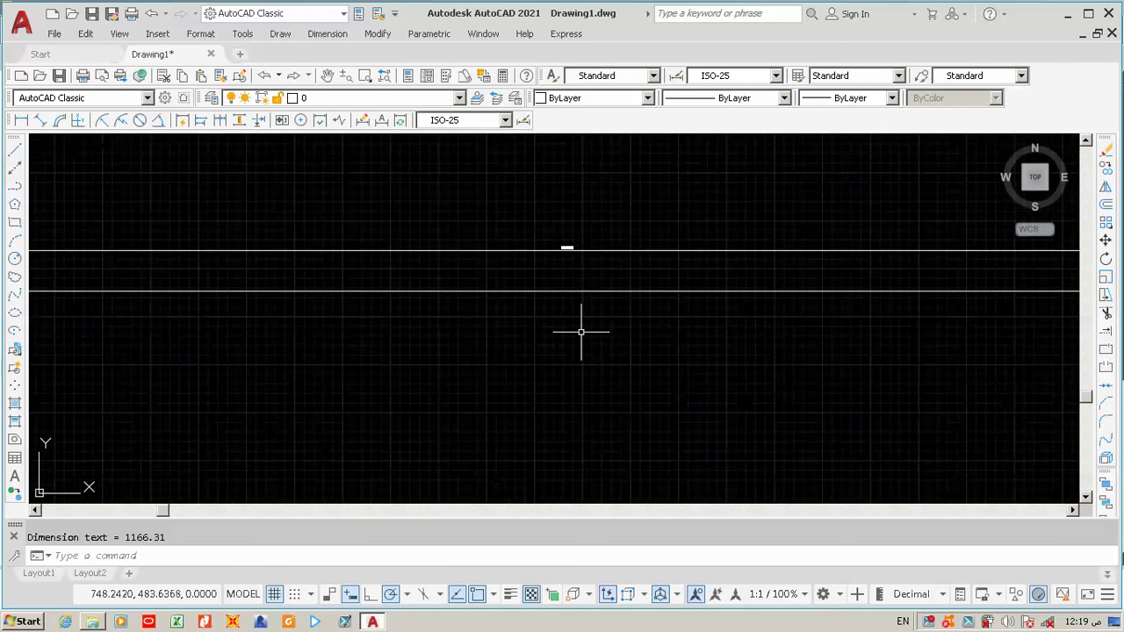
scroll(552, 377, "down", 2)
Step: Dimension the plate's top edge (1166.31), then crossing-select both dimensions
key("Return")
key("Return")
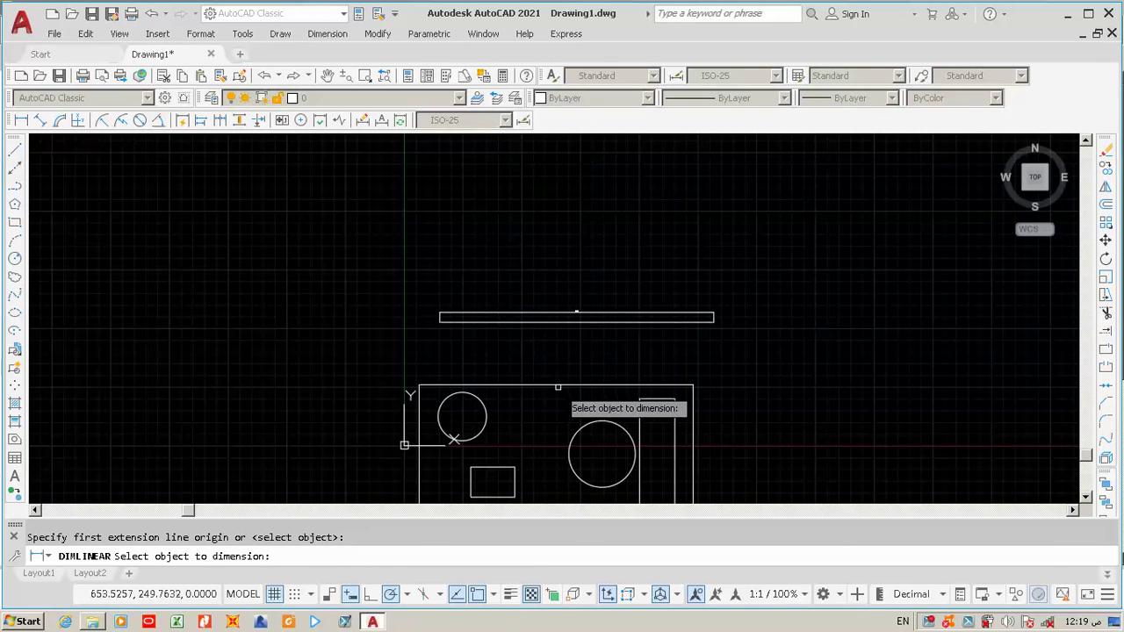
left_click(557, 385)
left_click(531, 373)
scroll(681, 353, "up", 3)
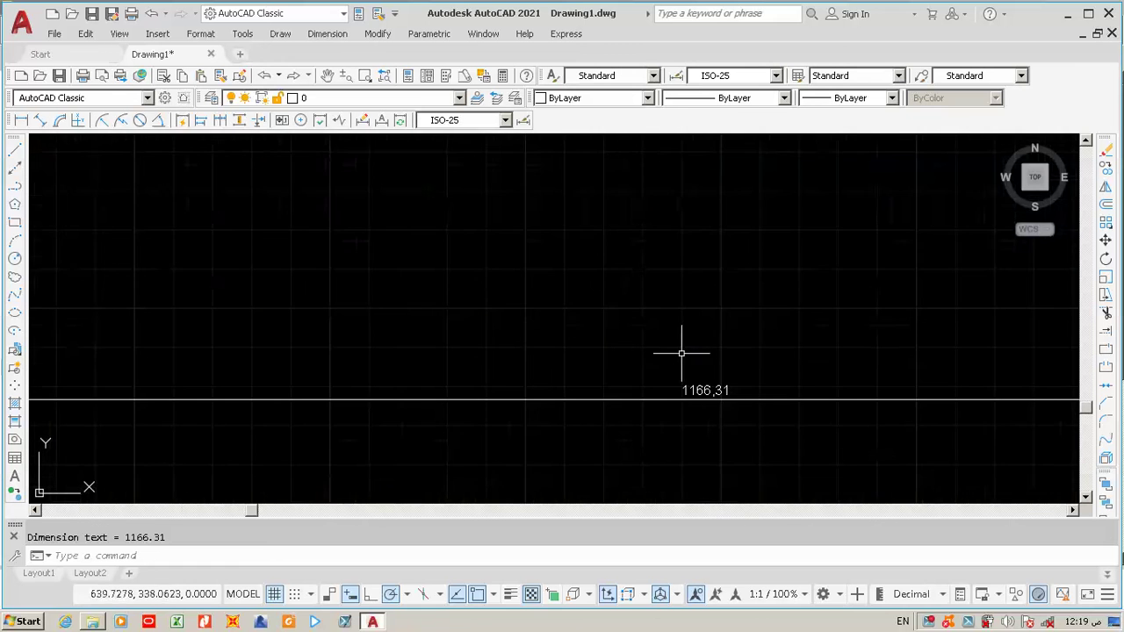
scroll(703, 351, "down", 3)
scroll(699, 316, "down", 4)
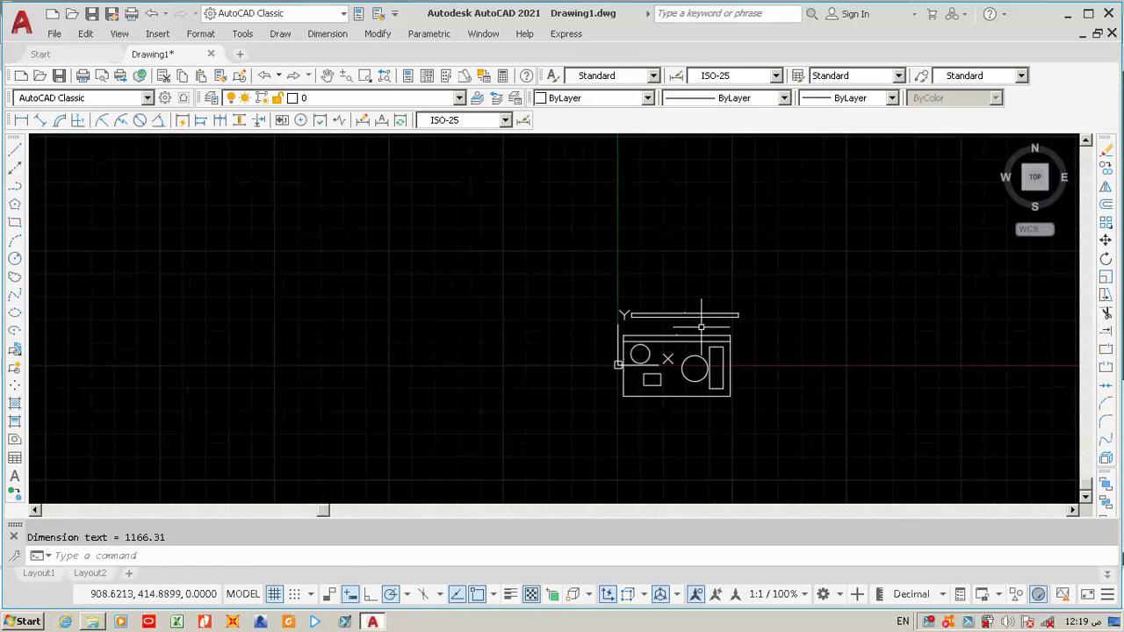
scroll(699, 317, "up", 4)
left_click(889, 240)
left_click(753, 385)
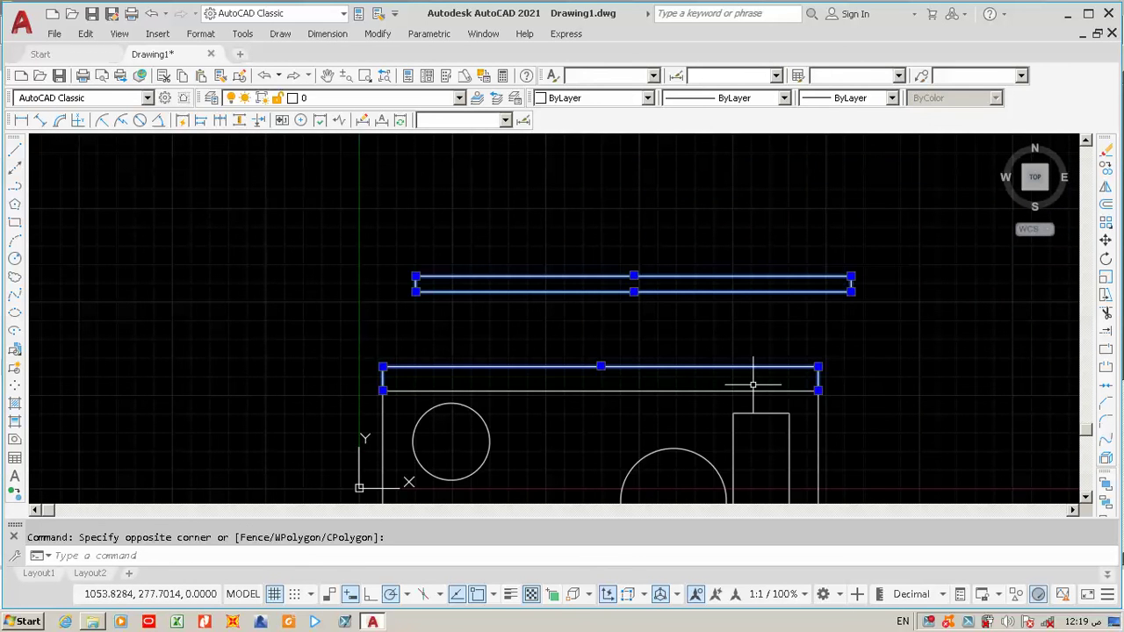
Step: Erase the selected 1166.31 dimensions, abandoning a briefly started line
key("Delete")
scroll(729, 375, "down", 1)
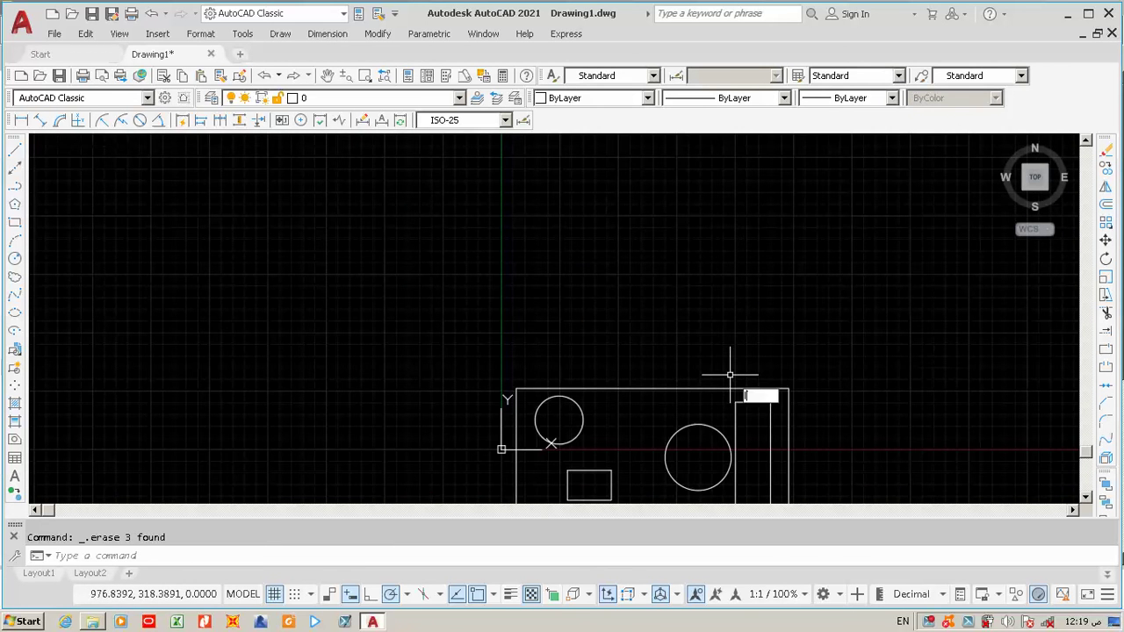
type("l")
key("Return")
left_click(628, 337)
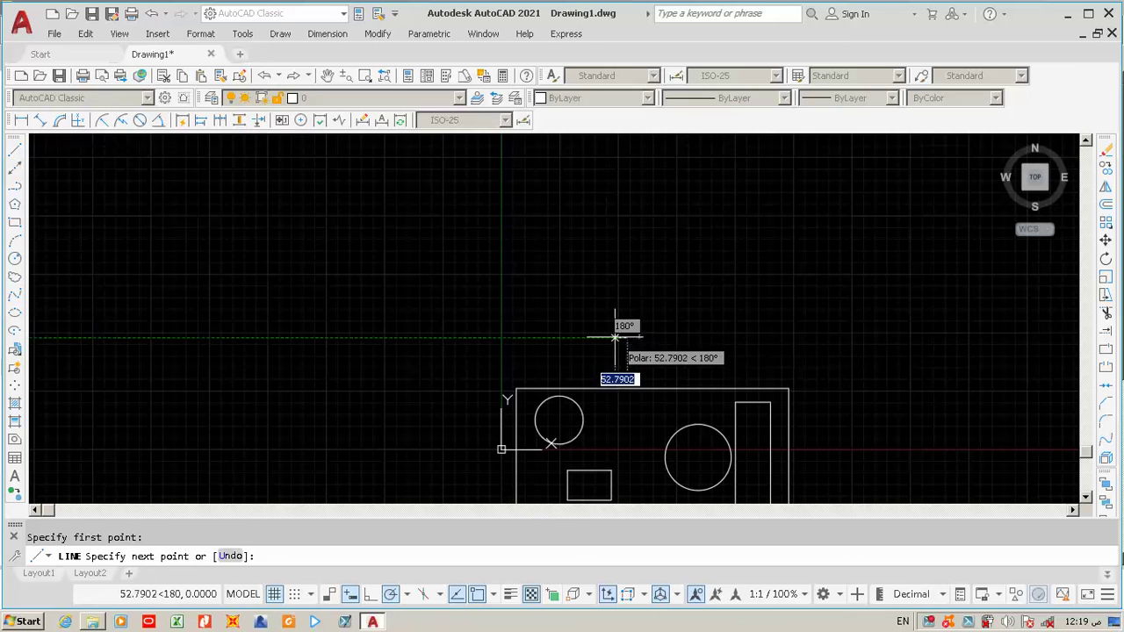
key("Escape")
scroll(667, 329, "down", 4)
scroll(694, 354, "up", 2)
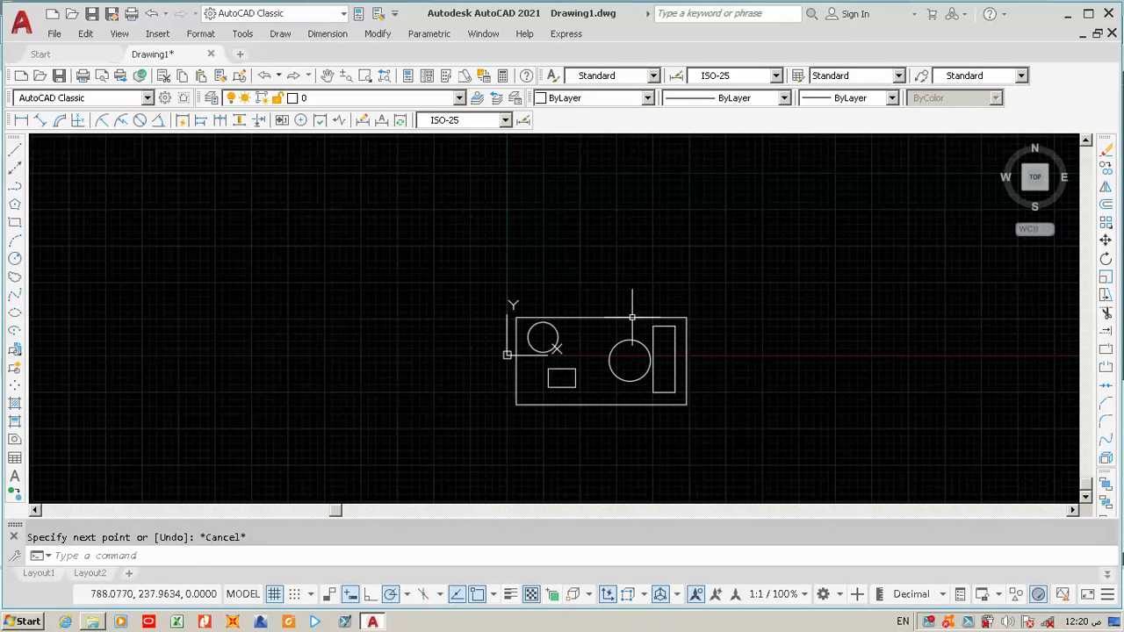
scroll(632, 317, "up", 4)
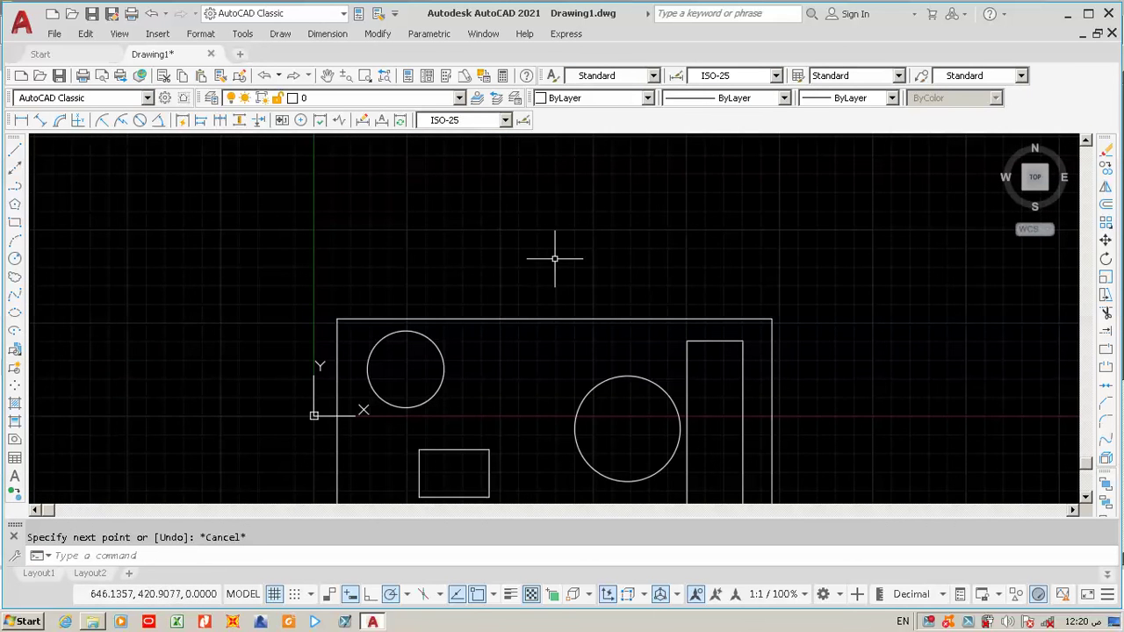
scroll(580, 305, "down", 2)
type("sc")
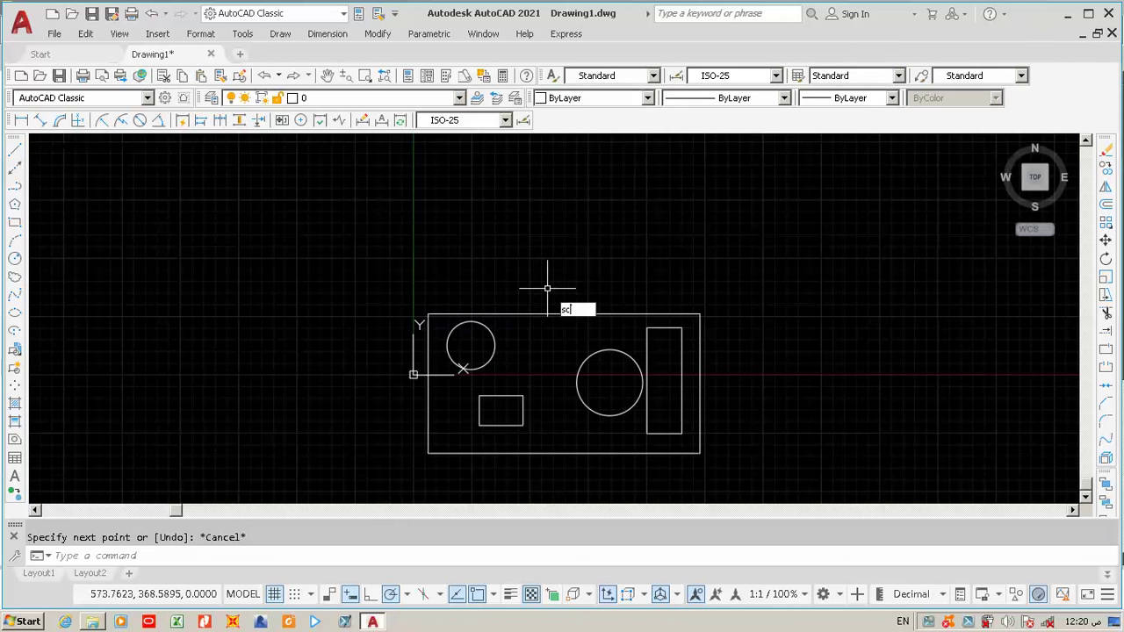
Step: Scale all plate objects by reference from the top-left corner, top edge corners to 100
key("Return")
left_click(799, 264)
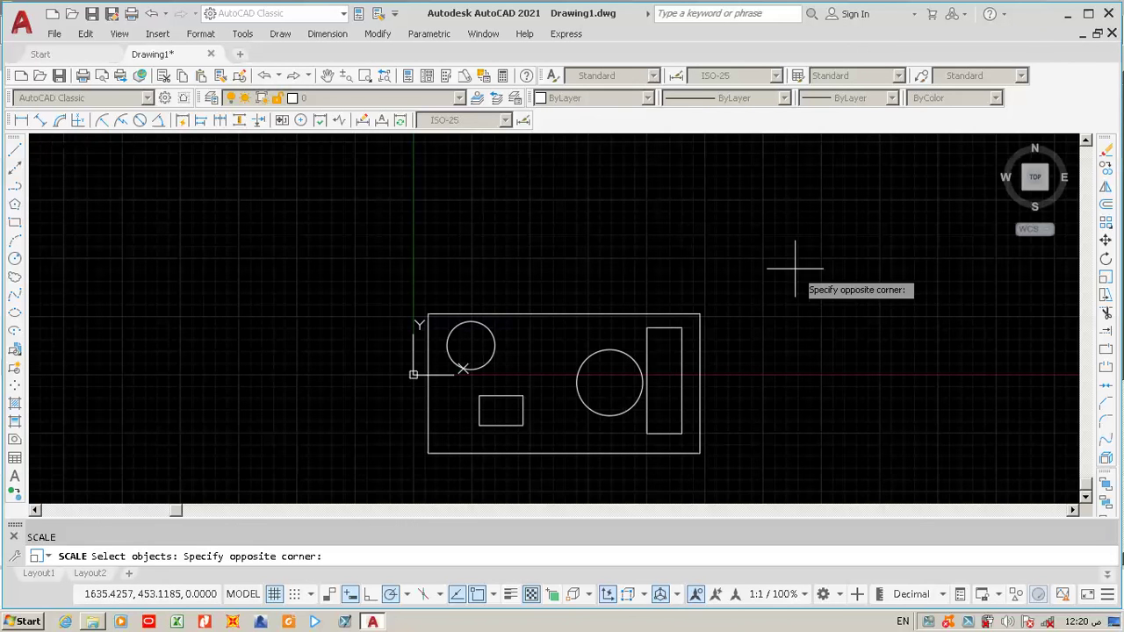
left_click(373, 474)
key("Return")
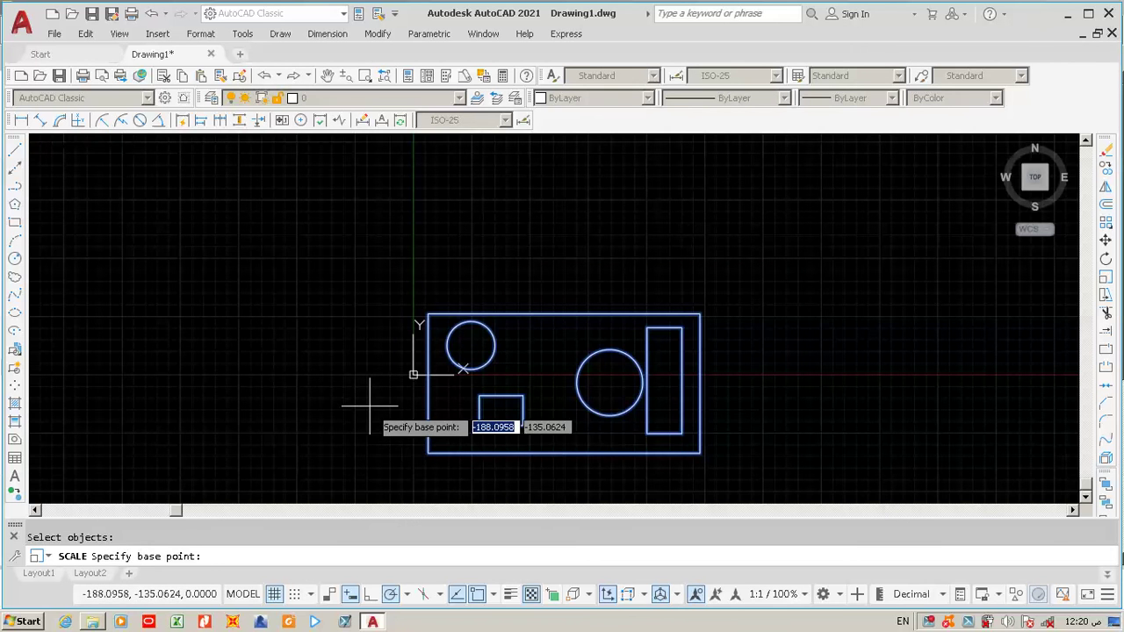
left_click(427, 314)
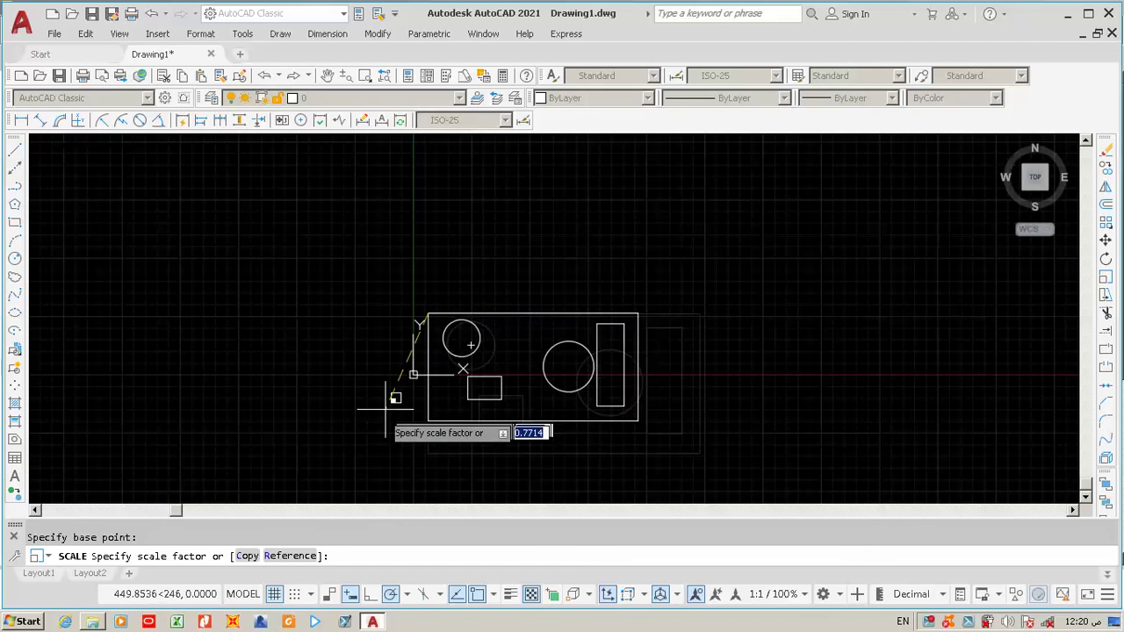
type("r")
key("Return")
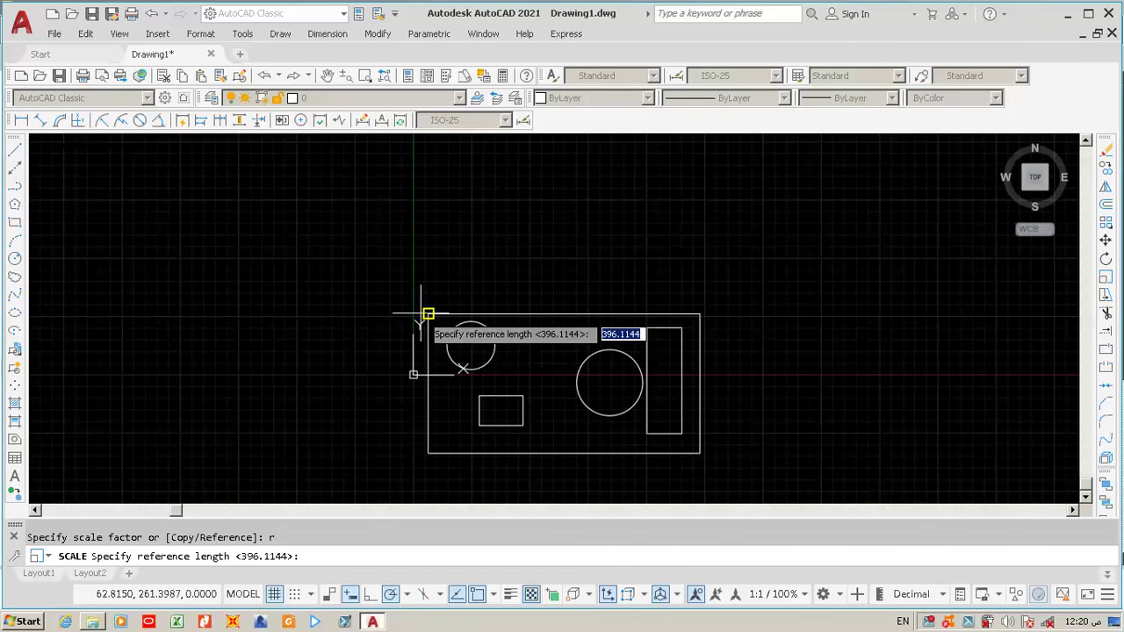
left_click(428, 313)
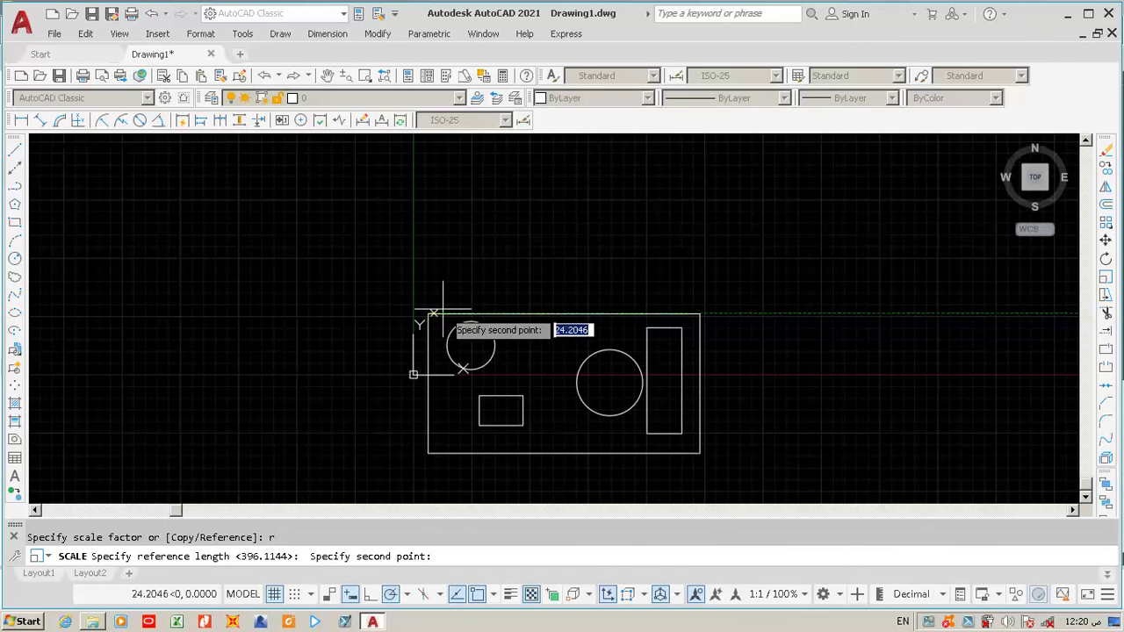
left_click(700, 313)
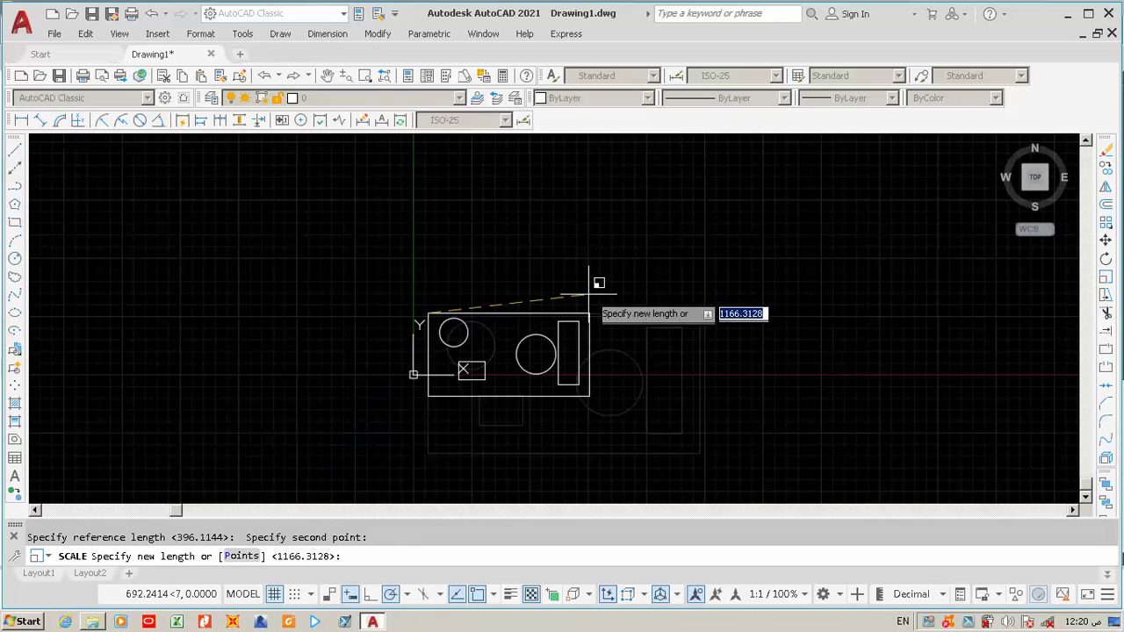
type("100")
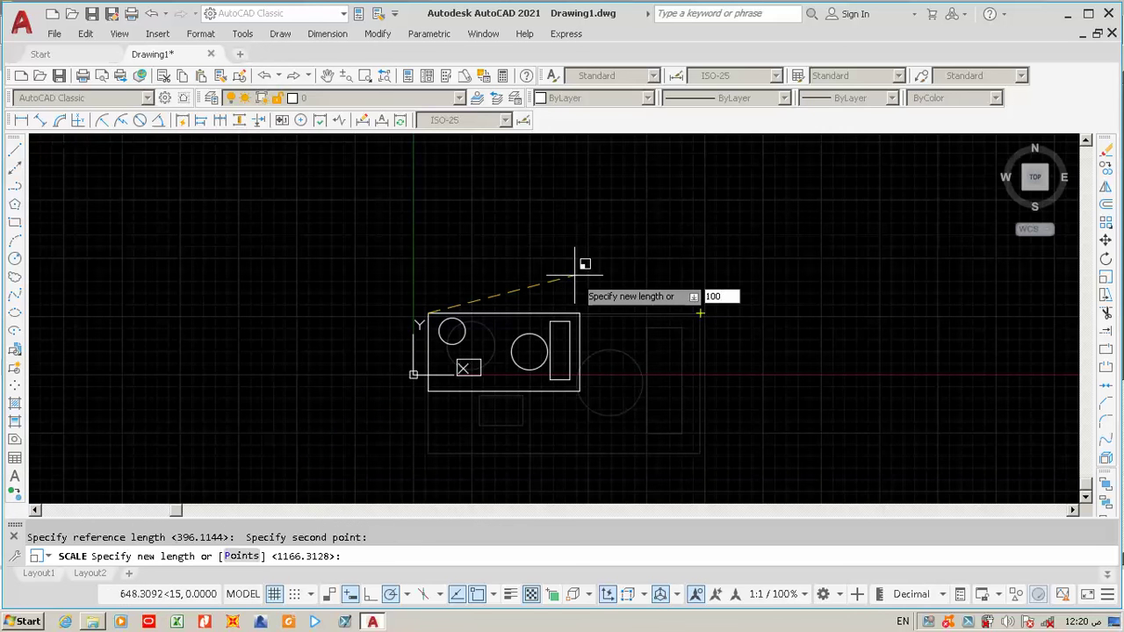
key("Return")
scroll(384, 345, "up", 5)
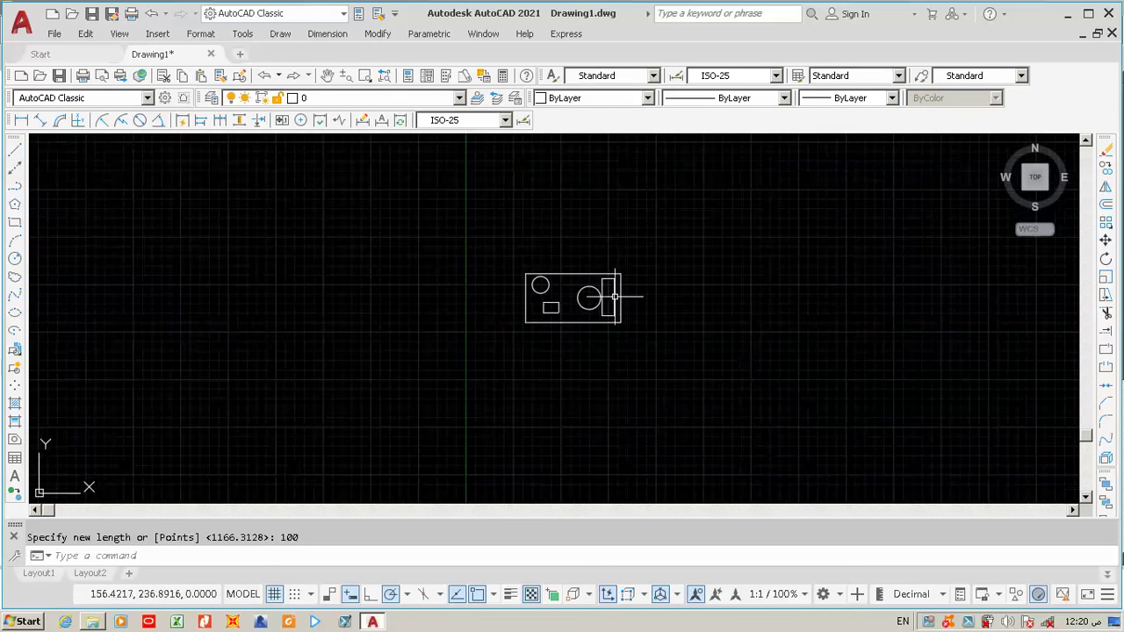
scroll(614, 297, "up", 2)
scroll(640, 244, "up", 4)
scroll(580, 281, "down", 2)
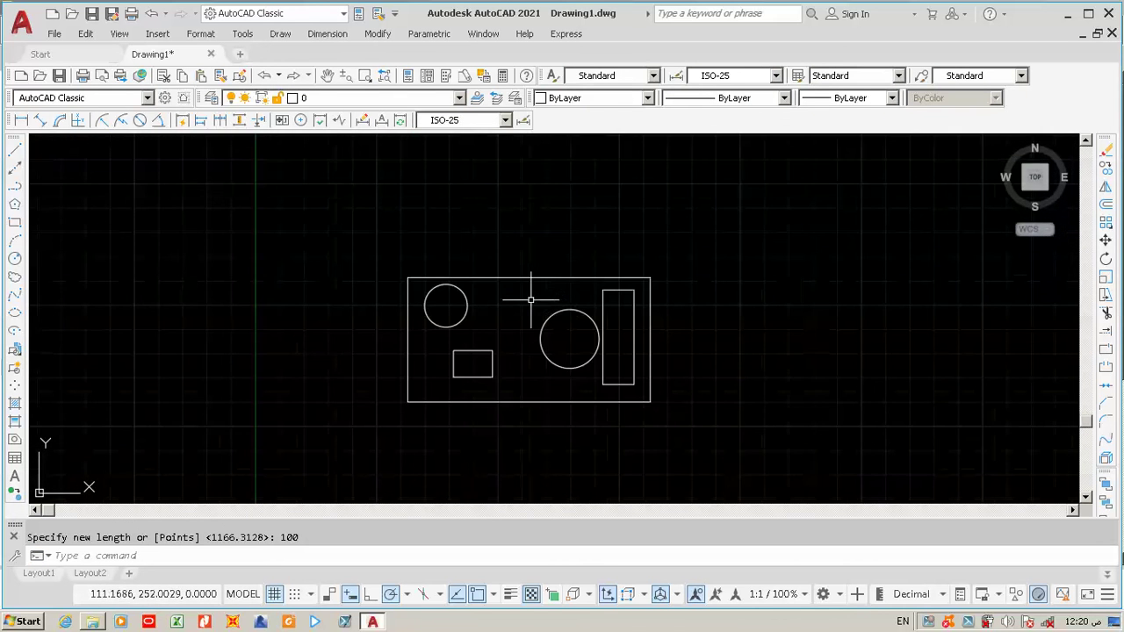
scroll(530, 299, "up", 2)
scroll(531, 301, "down", 2)
scroll(530, 307, "down", 8)
scroll(531, 311, "up", 6)
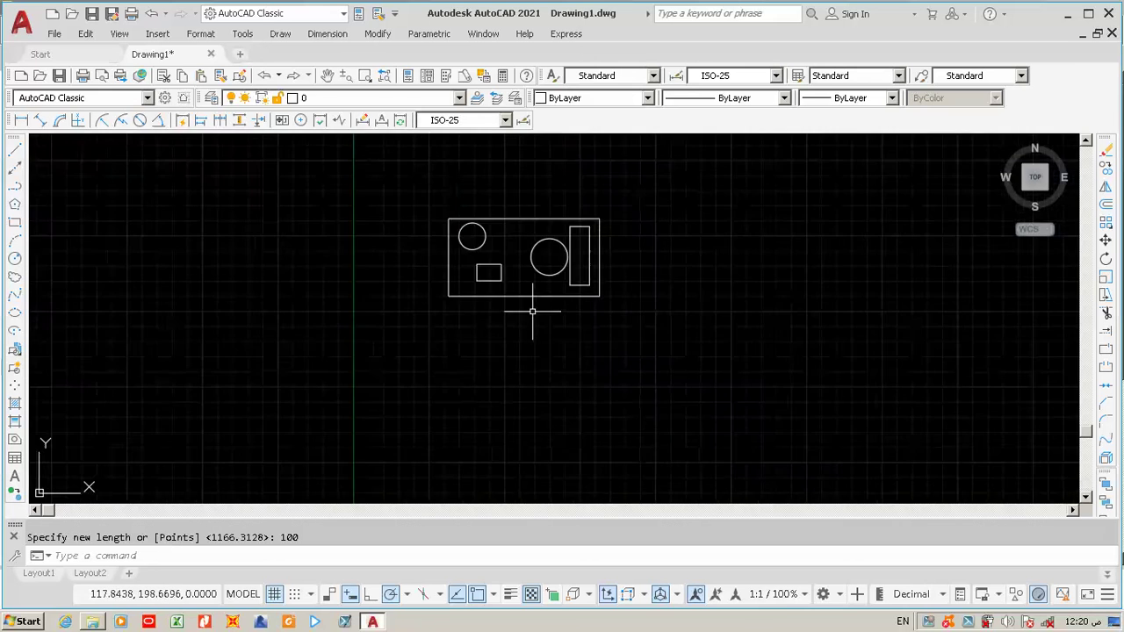
scroll(510, 180, "up", 2)
scroll(533, 211, "up", 2)
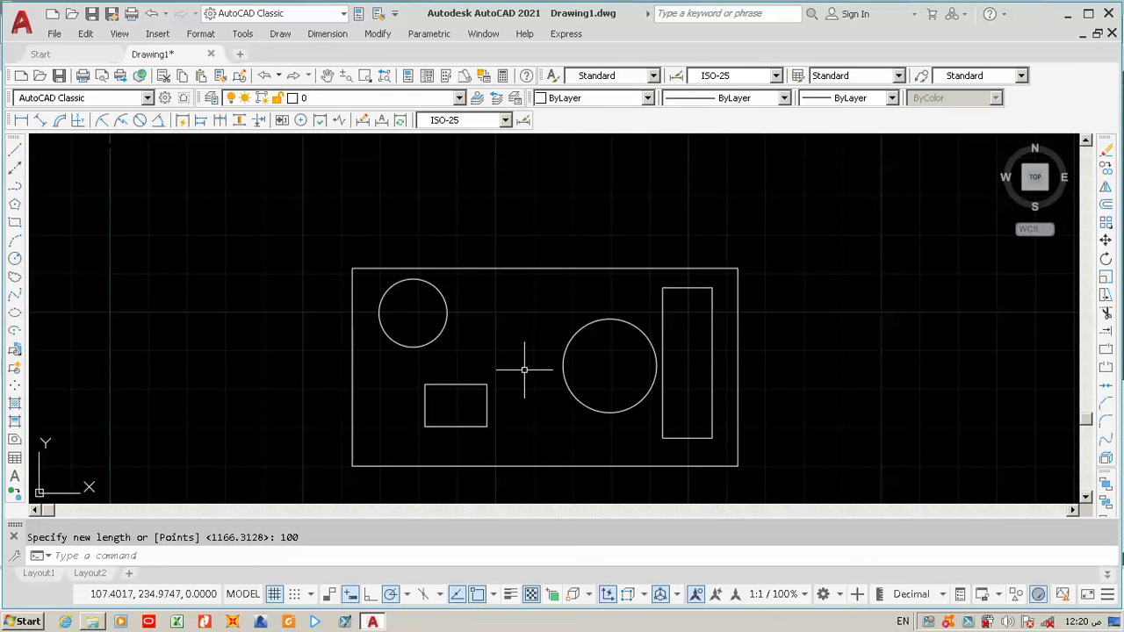
scroll(515, 363, "down", 2)
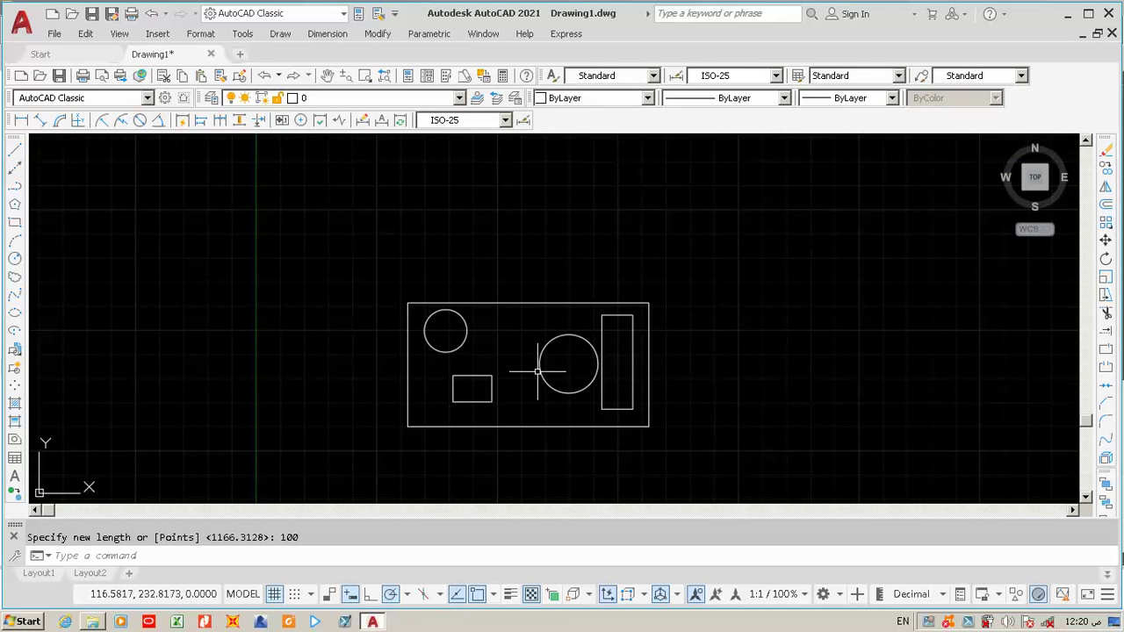
scroll(538, 372, "up", 4)
scroll(521, 285, "down", 2)
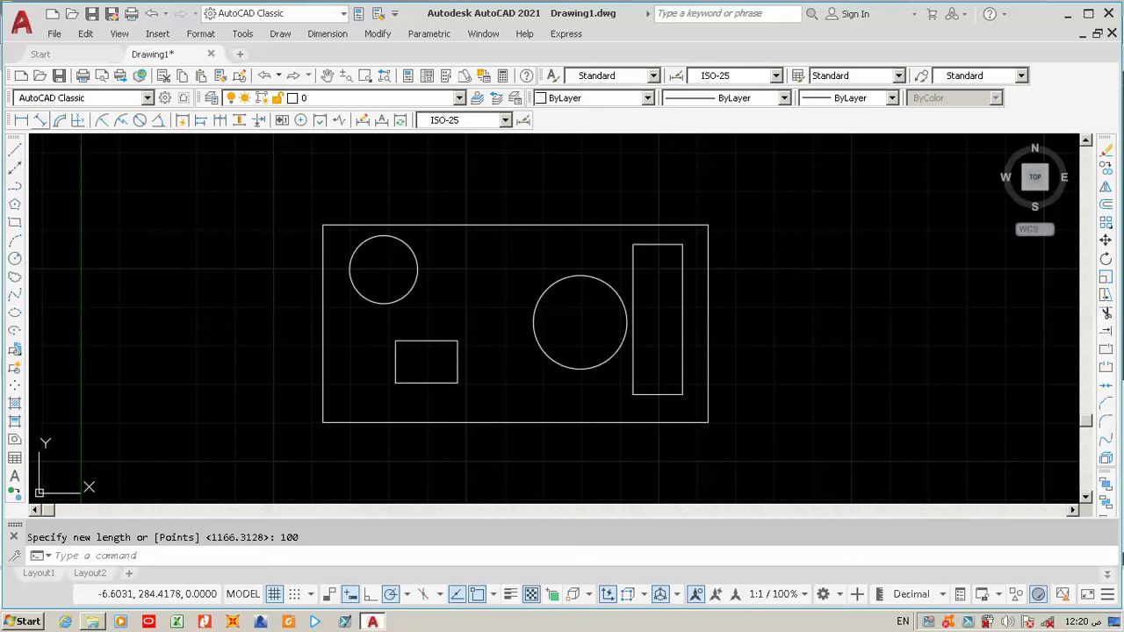
Step: Add a linear dimension above the plate's top edge, reading 100
left_click(21, 119)
key("Return")
left_click(529, 225)
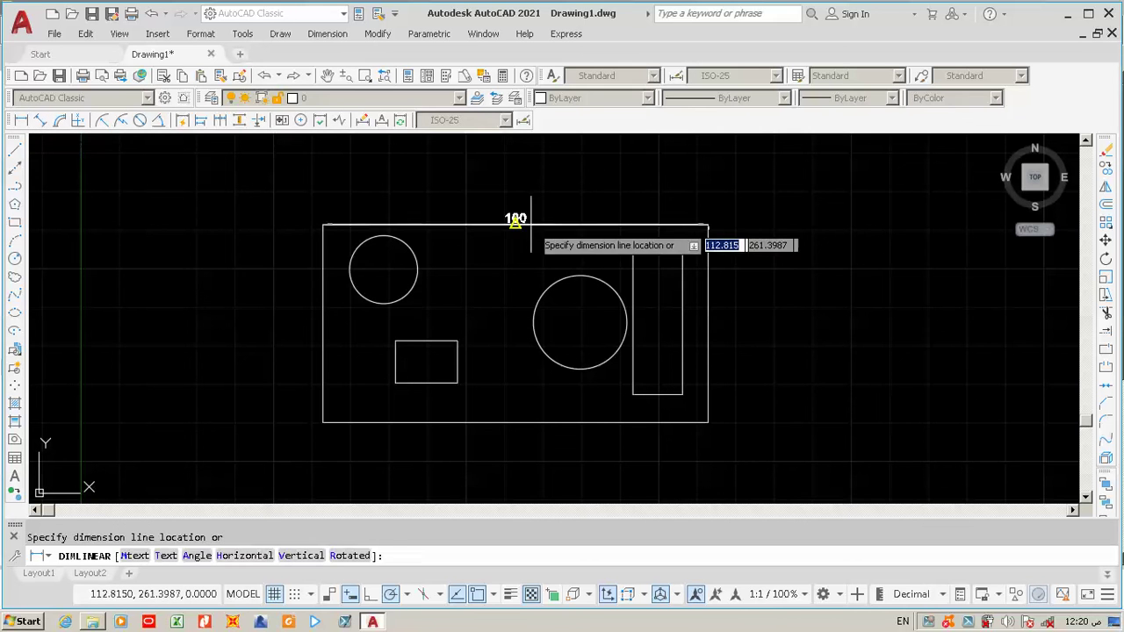
left_click(516, 203)
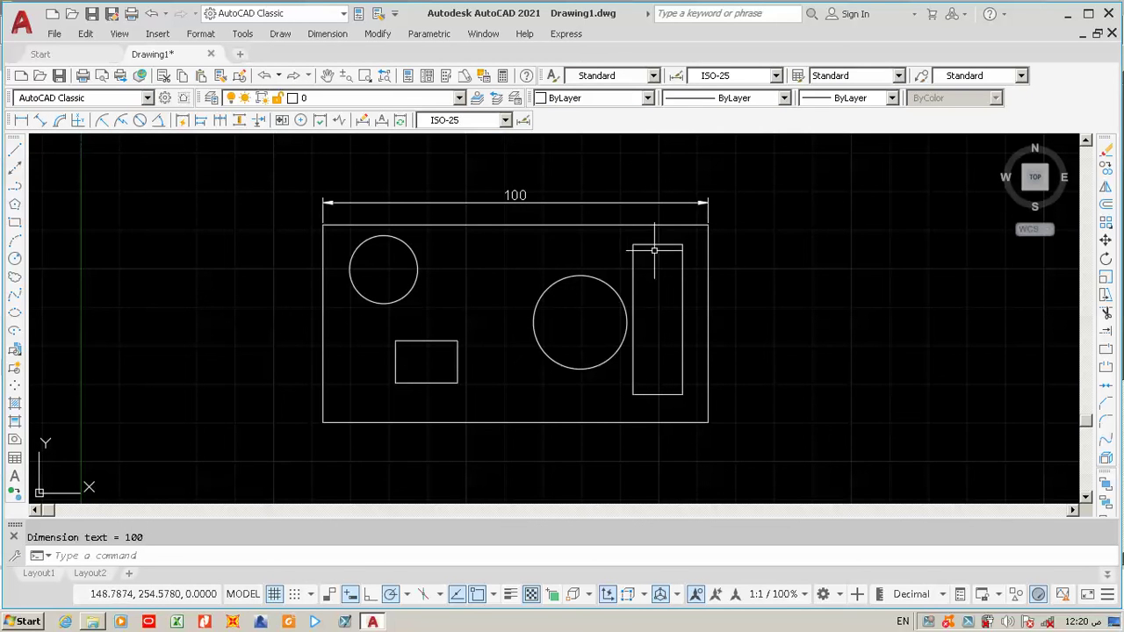
scroll(351, 288, "down", 4)
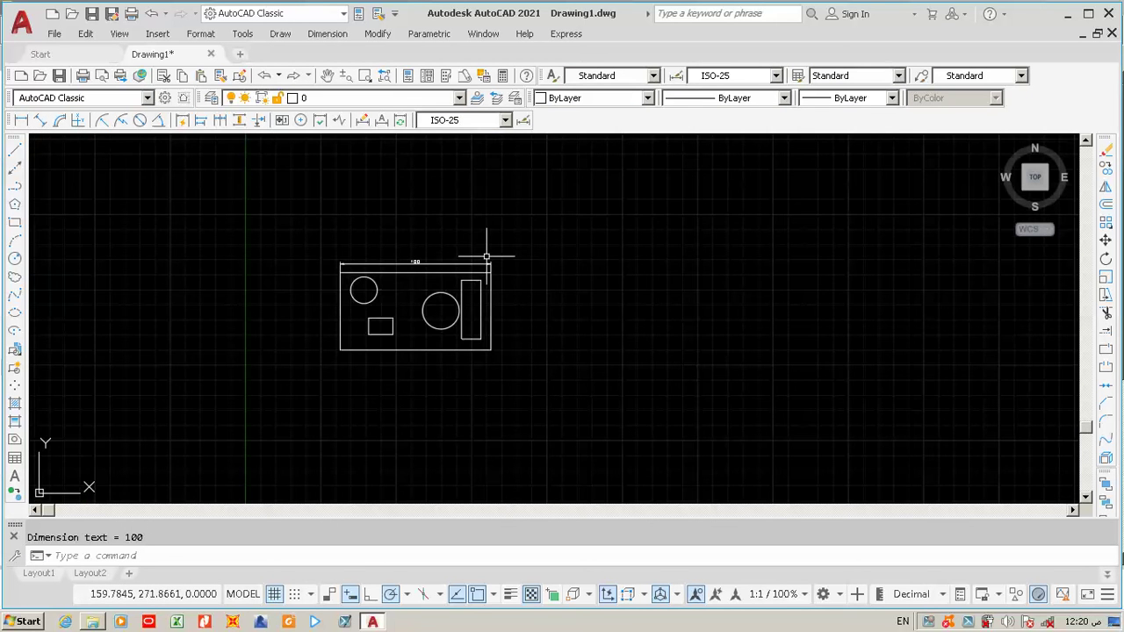